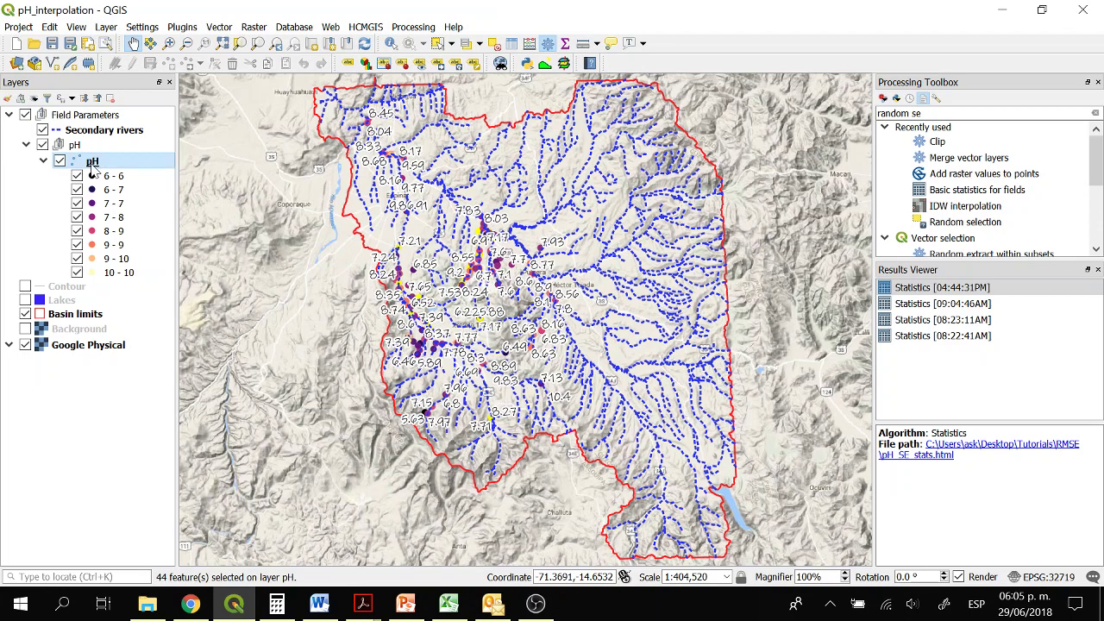
# - Review the pH layer's attribute table, then close it
pyautogui.rightClick(92, 164)
pyautogui.click(184, 321)
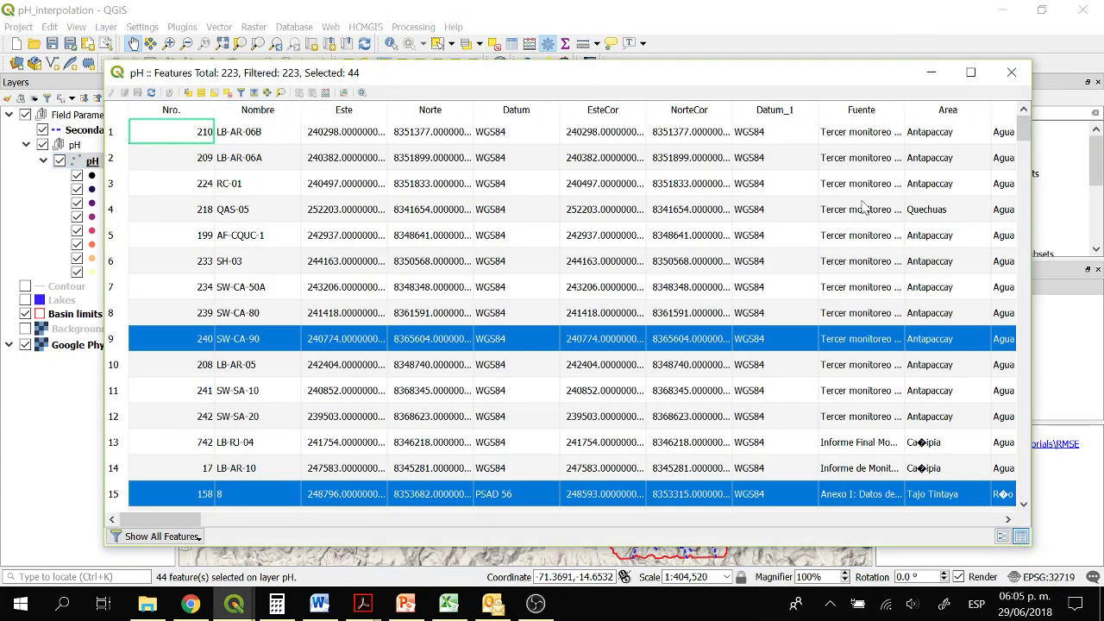
pyautogui.click(1011, 72)
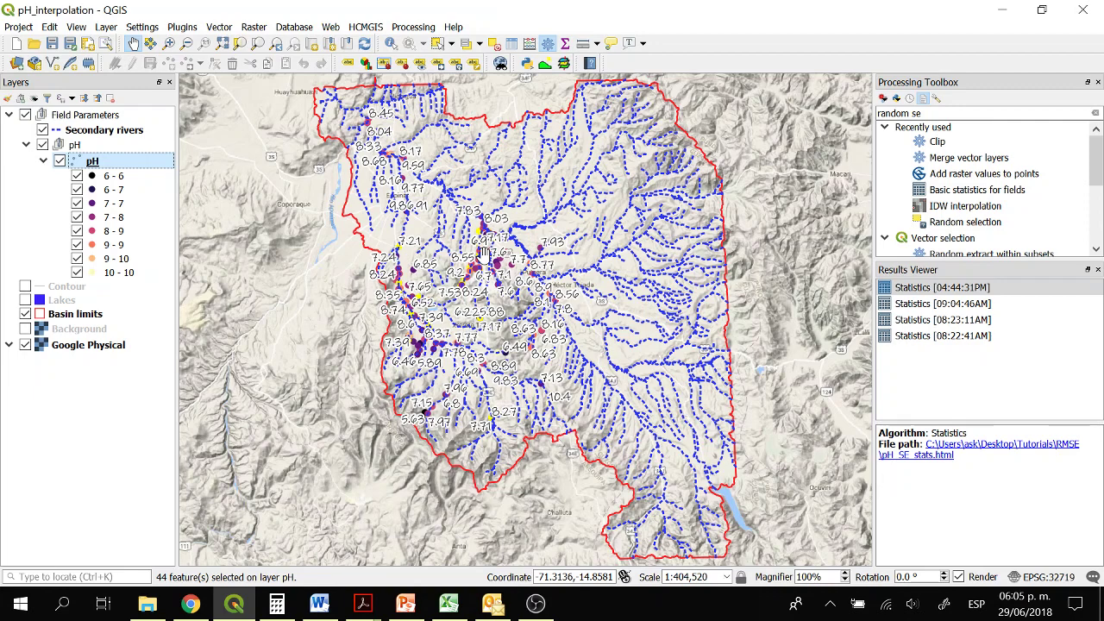
pyautogui.click(919, 113)
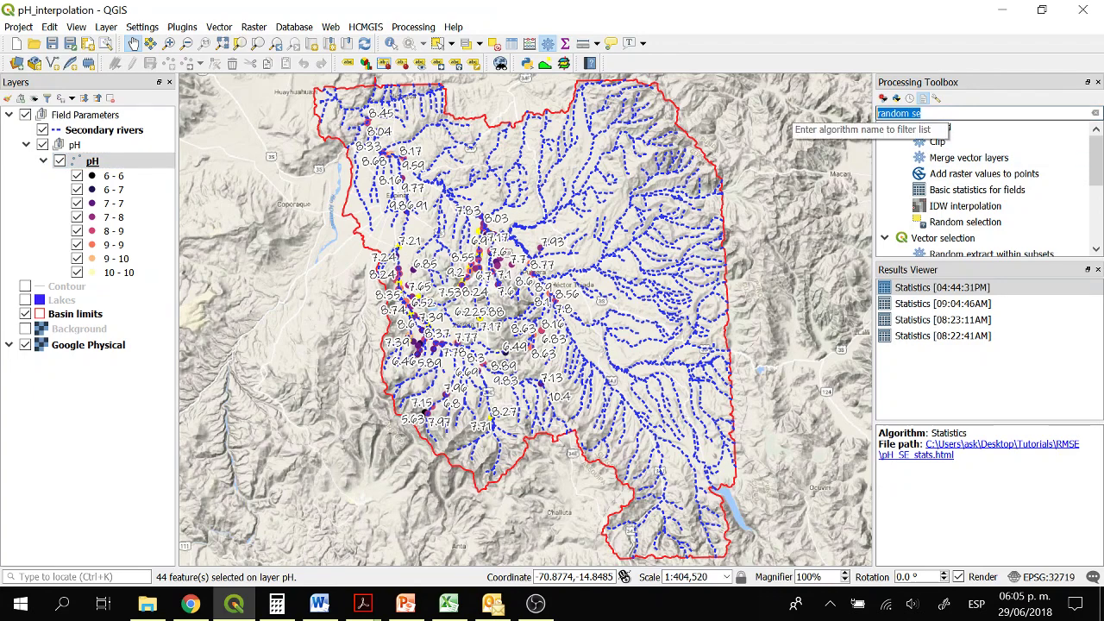
# - Run Random selection on pH using Percentage of selected features set to 20
pyautogui.doubleClick(995, 222)
pyautogui.moveTo(486, 59)
pyautogui.mouseDown()
pyautogui.moveTo(505, 40)
pyautogui.moveTo(500, 49)
pyautogui.mouseUp()
pyautogui.click(311, 102)
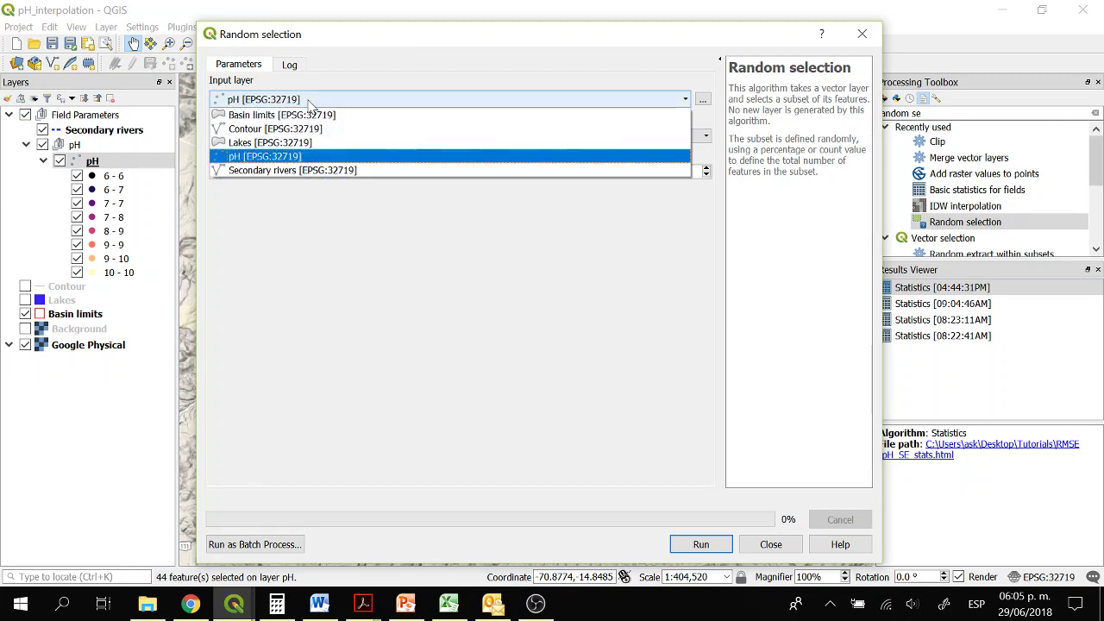
pyautogui.click(292, 159)
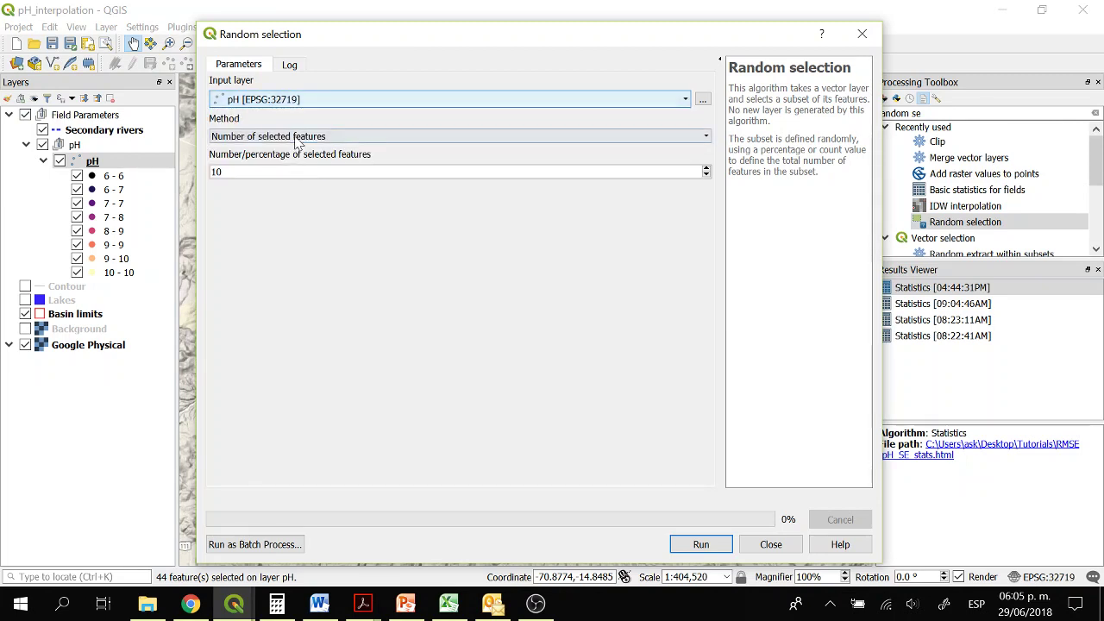
pyautogui.click(285, 136)
pyautogui.click(285, 160)
pyautogui.press('Tab')
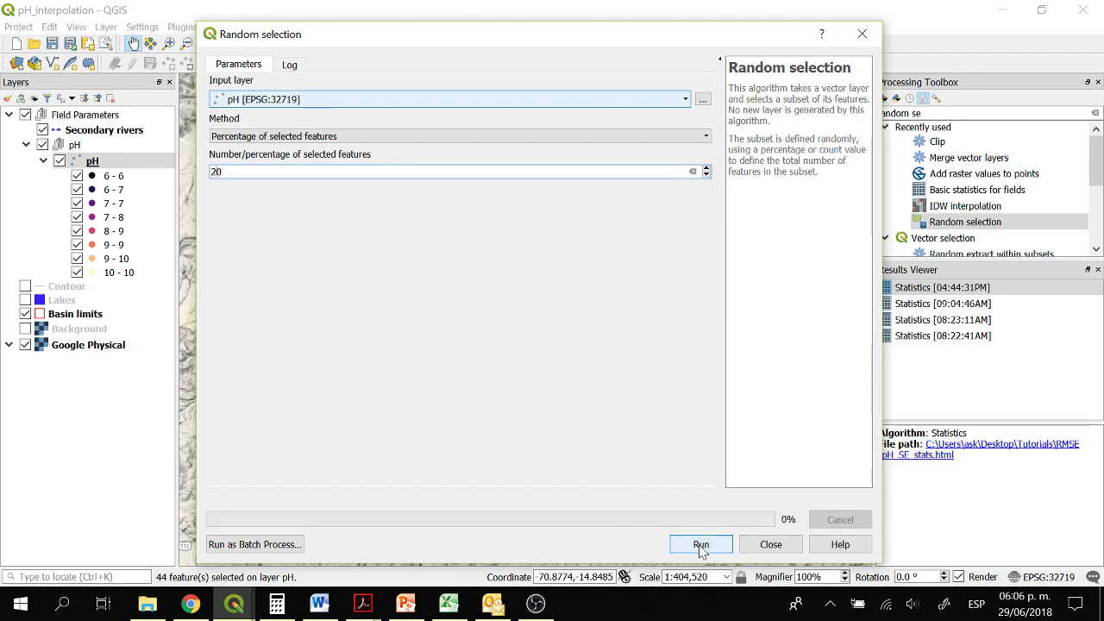
pyautogui.click(700, 545)
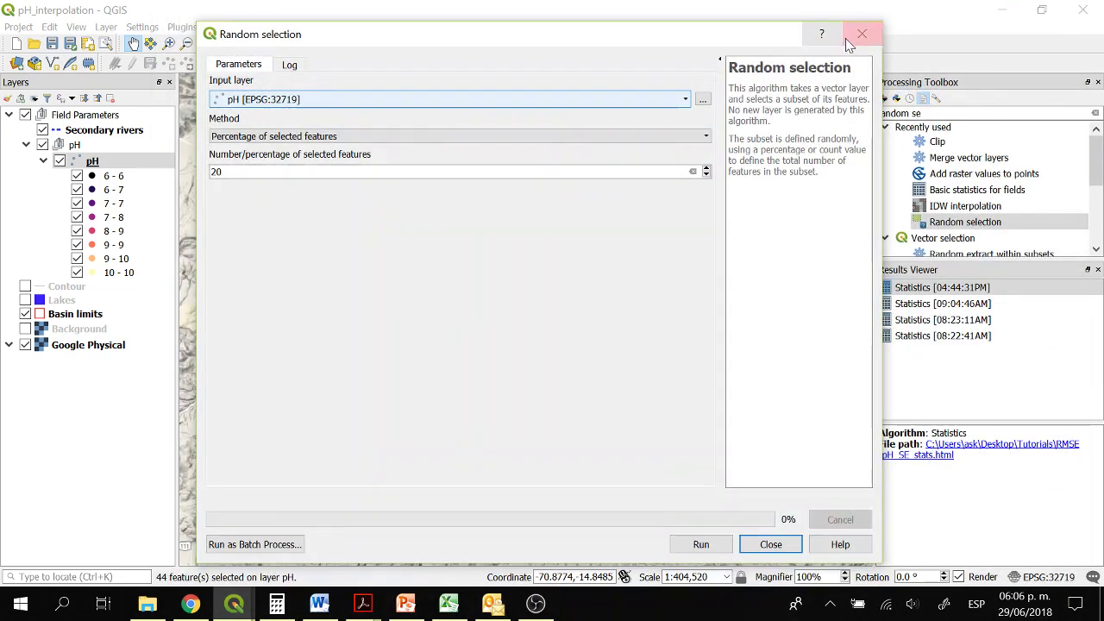
pyautogui.click(848, 41)
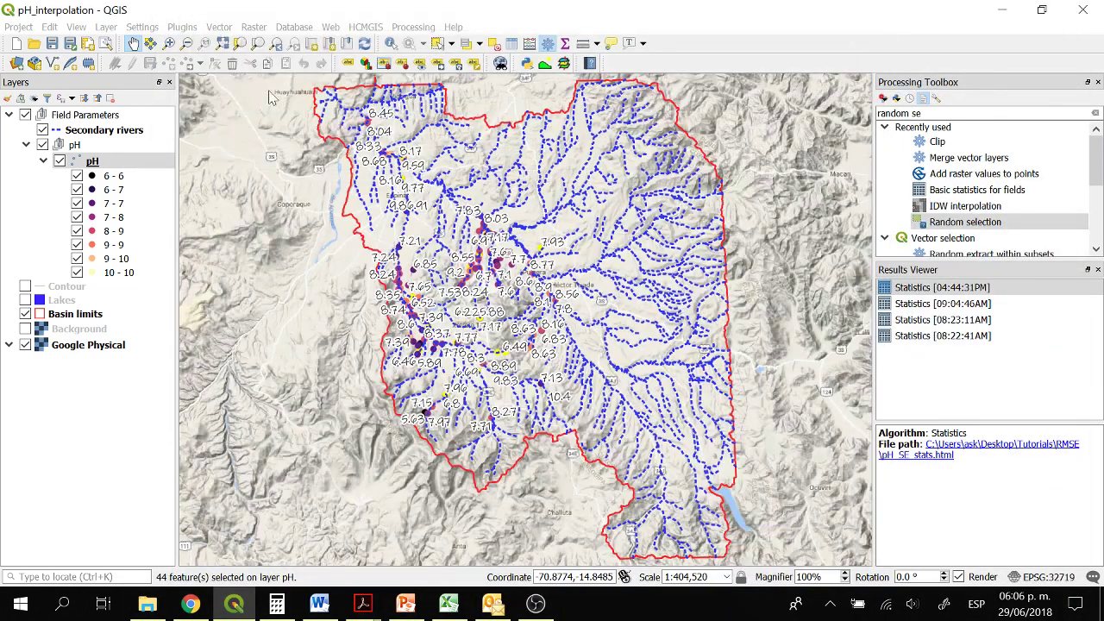
# - Check the pH attribute table for the current selection, then close it
pyautogui.rightClick(111, 169)
pyautogui.click(196, 325)
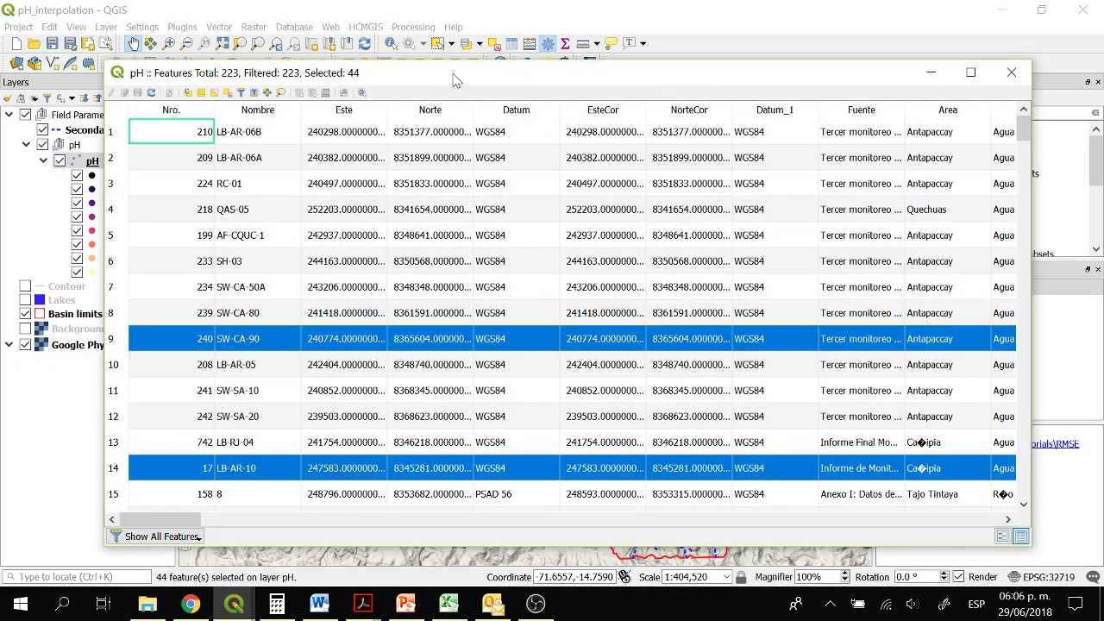
pyautogui.moveTo(455, 79); pyautogui.dragTo(507, 58)
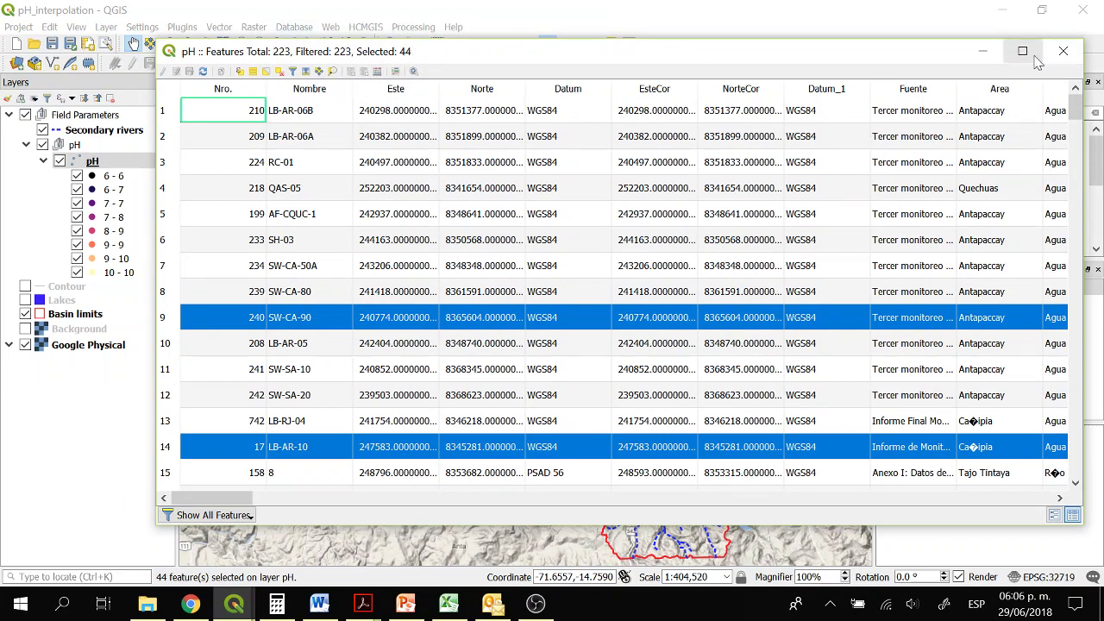
pyautogui.click(983, 51)
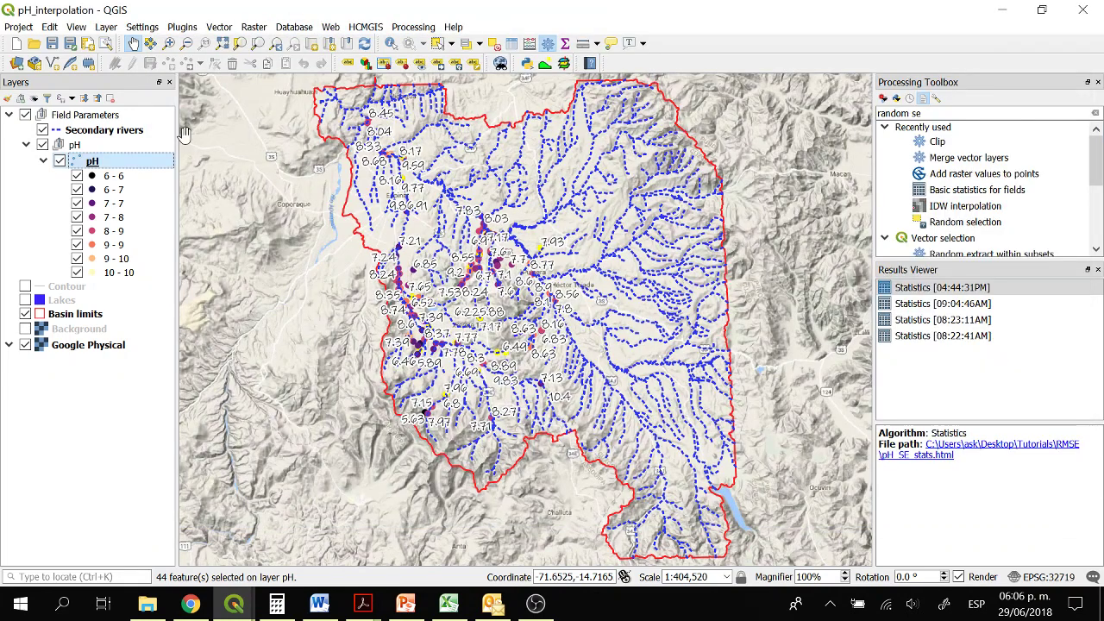
# - Start saving the pH layer and create a new folder 2 inside RMSE
pyautogui.rightClick(97, 163)
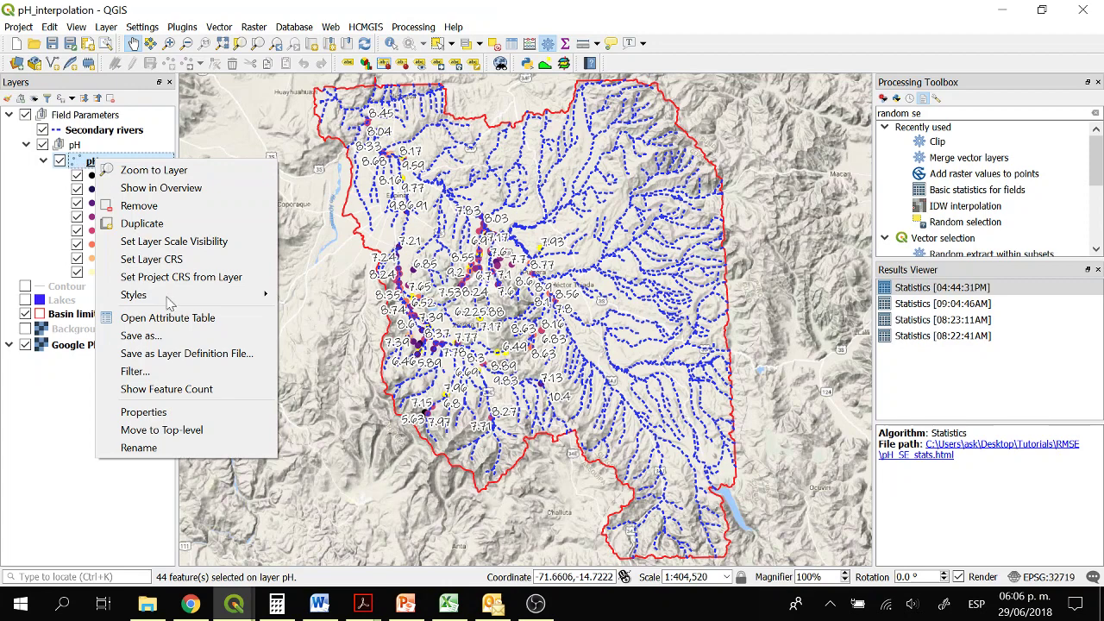
pyautogui.click(141, 336)
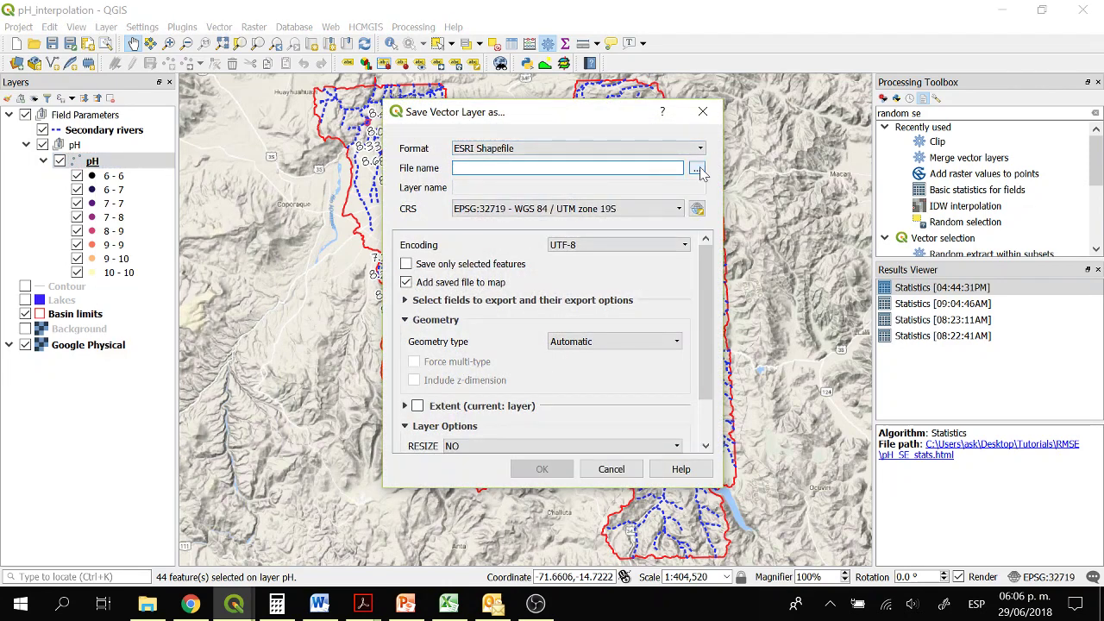
pyautogui.click(698, 169)
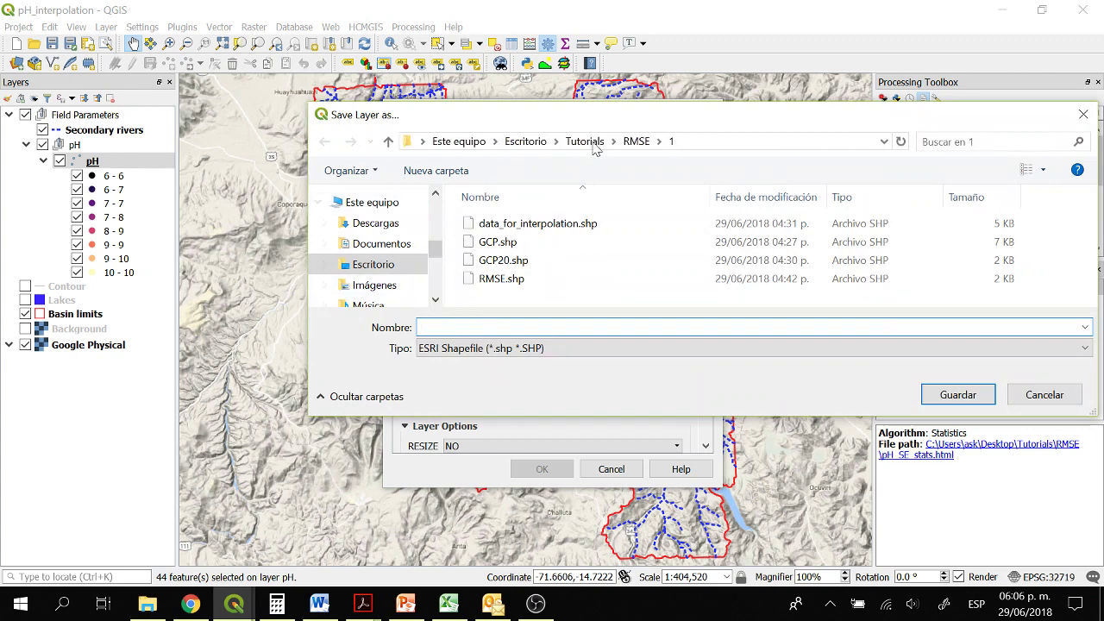
pyautogui.click(636, 141)
pyautogui.click(431, 170)
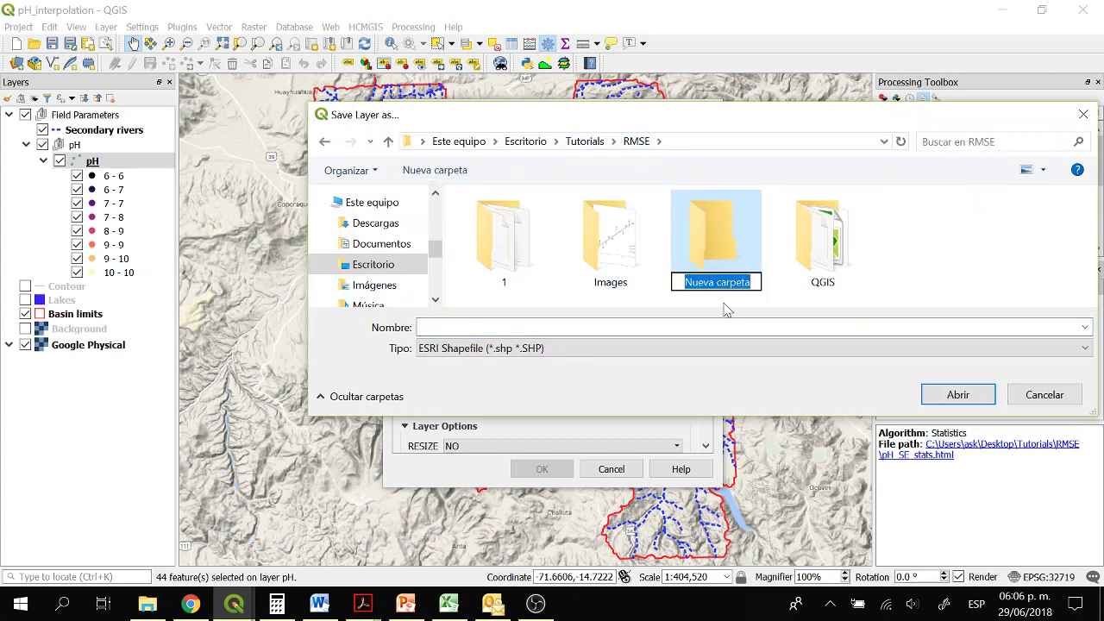
pyautogui.write('2')
pyautogui.press('Return')
pyautogui.click(598, 266)
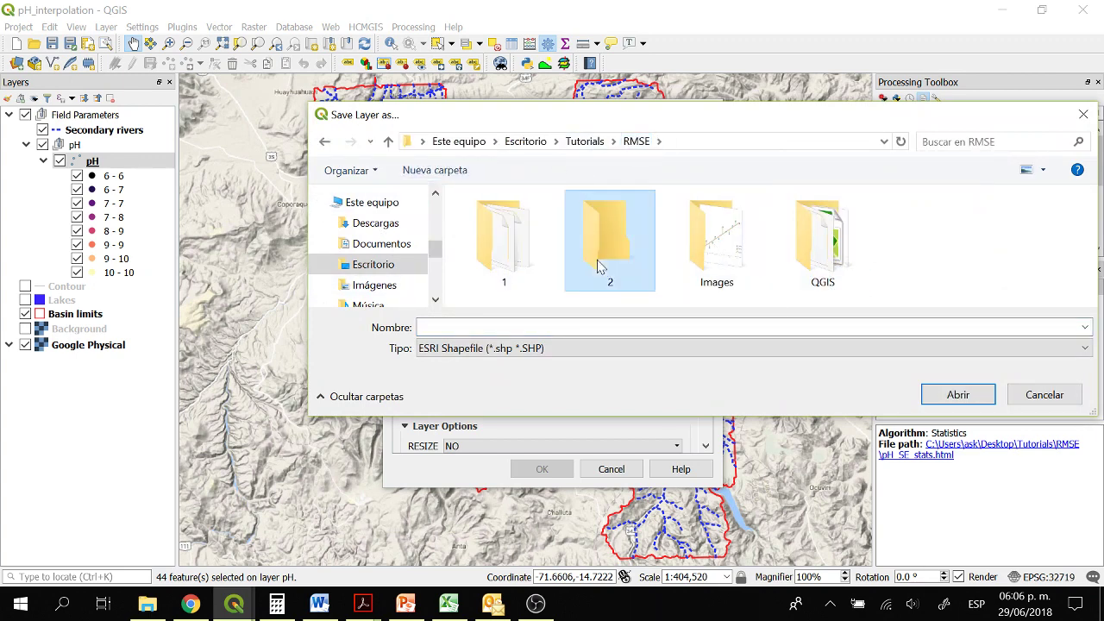
pyautogui.doubleClick(598, 265)
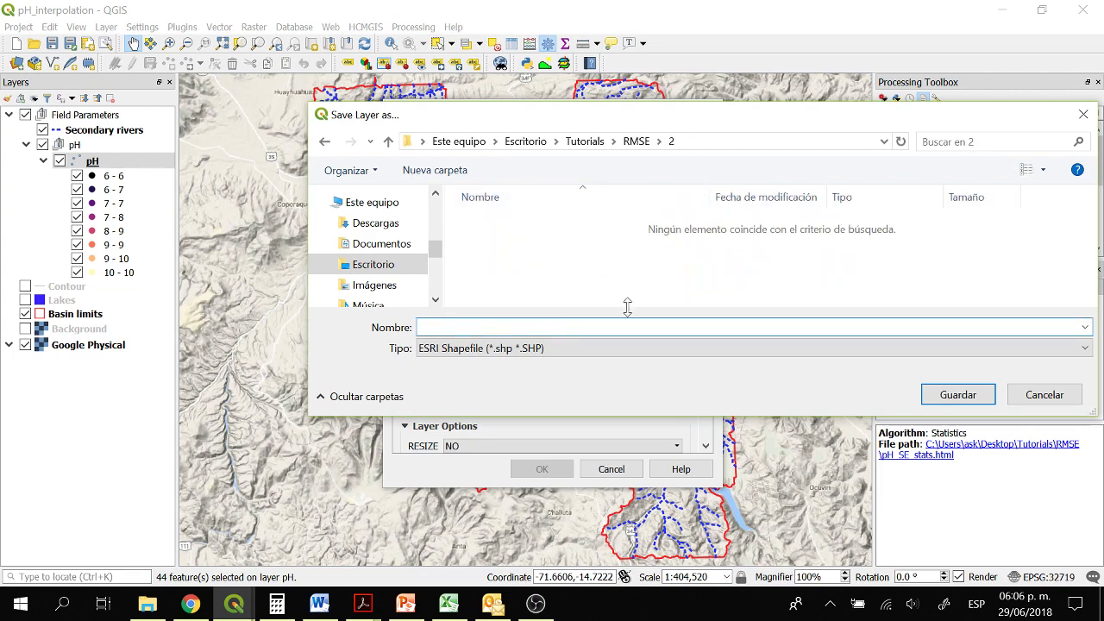
# - Save only the selected pH features as GCP20.shp in folder 2
pyautogui.moveTo(706, 129); pyautogui.dragTo(651, 209)
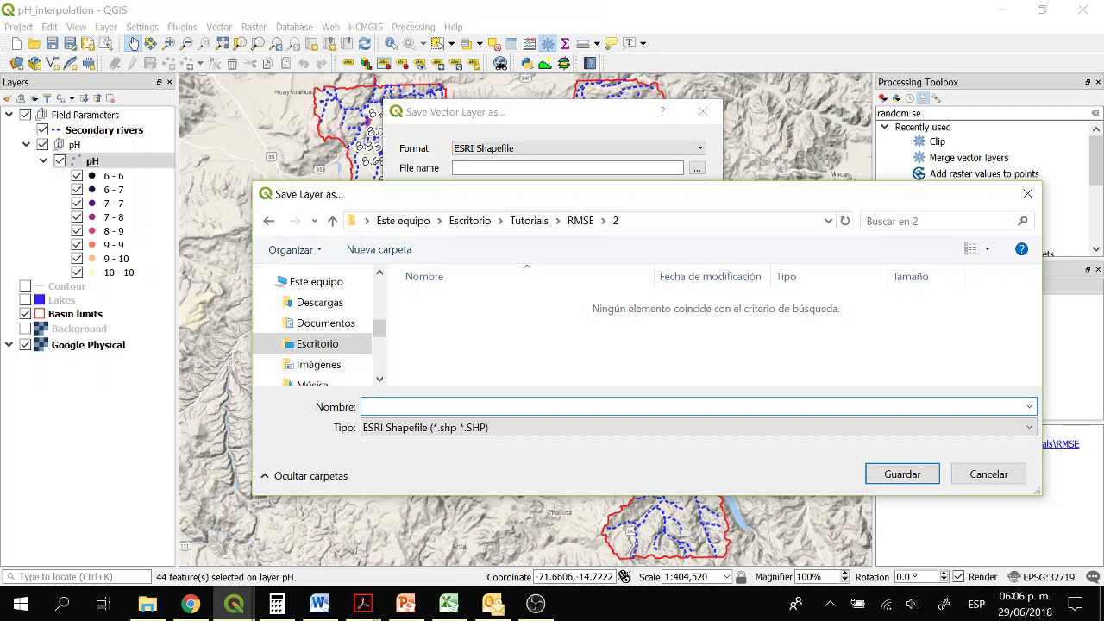
pyautogui.press('Return')
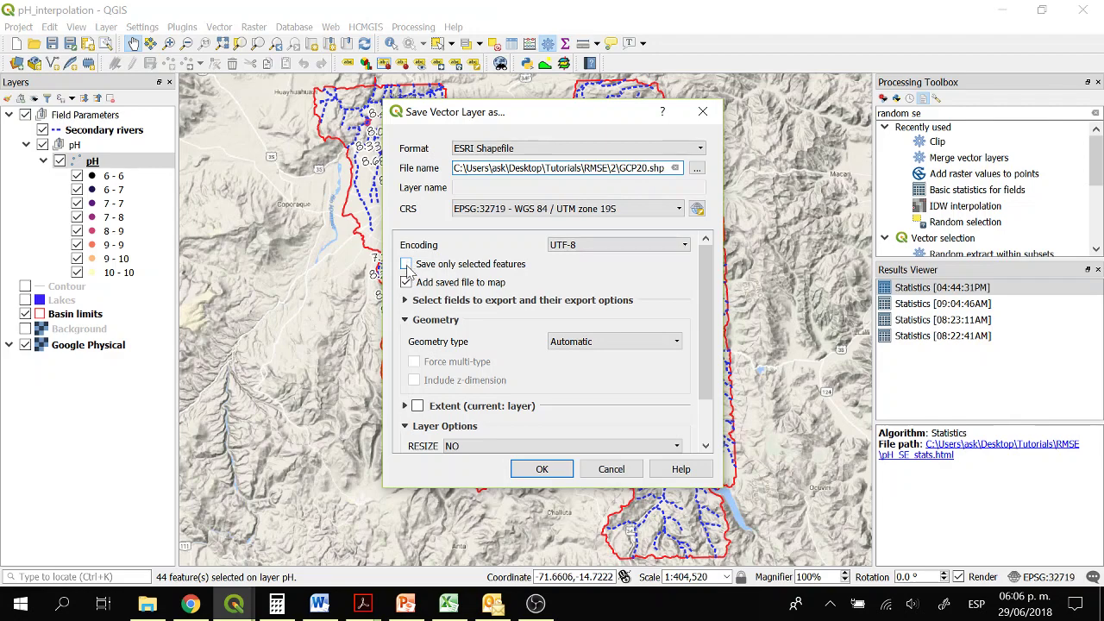
pyautogui.click(407, 264)
pyautogui.click(542, 468)
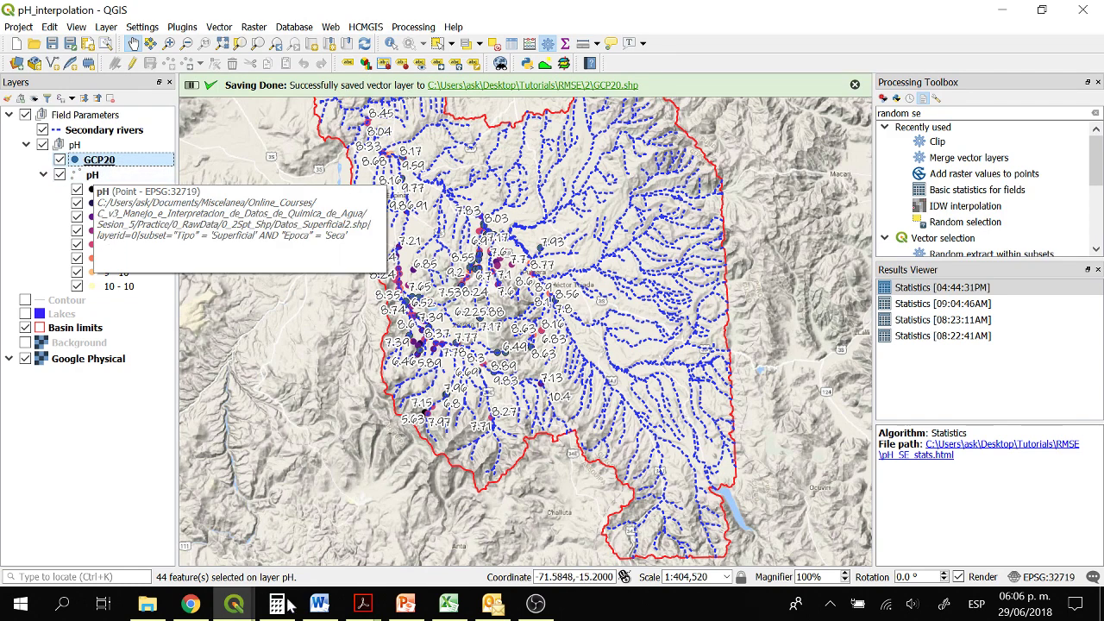
# - Invert the pH selection to the other 179 points in the attribute table
pyautogui.moveTo(234, 604)
pyautogui.click(315, 537)
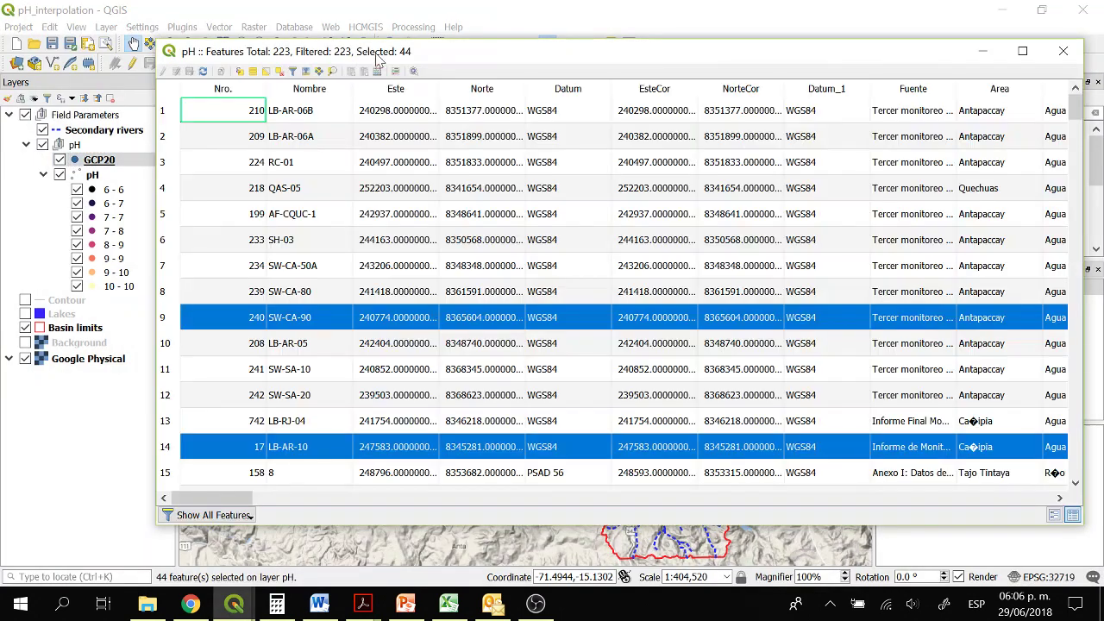
pyautogui.click(268, 76)
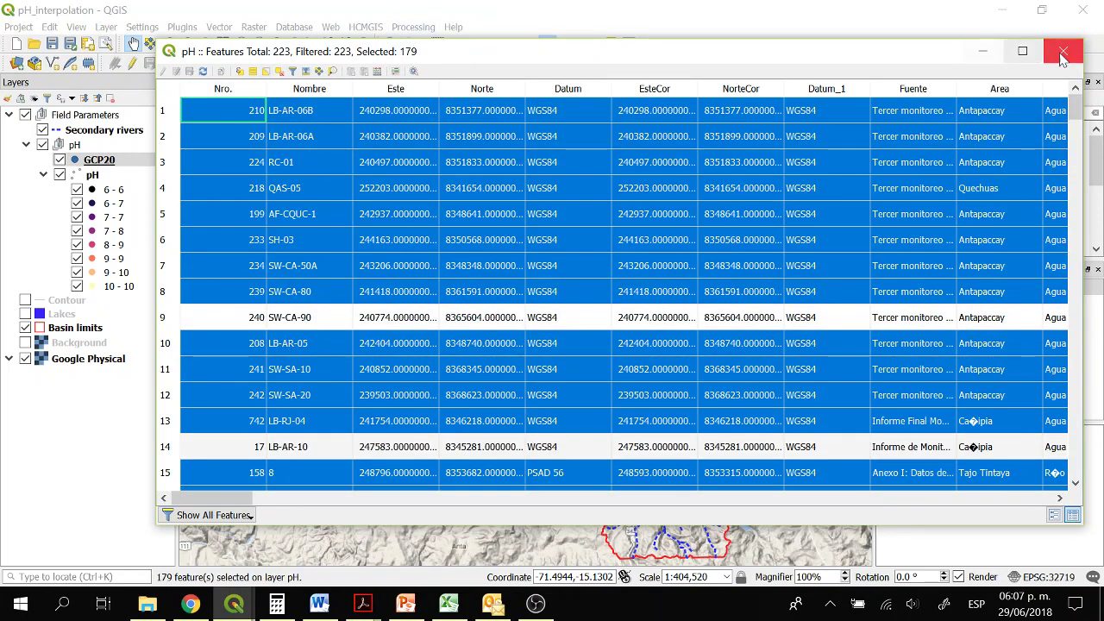
pyautogui.click(984, 53)
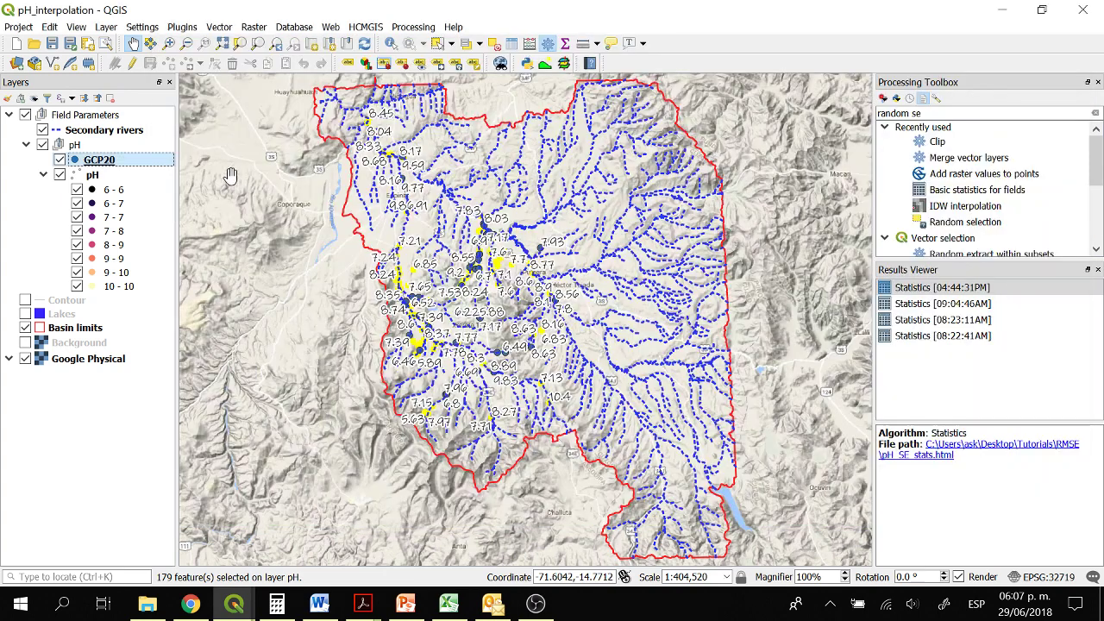
# - Save the selected pH points as Data_for_interpolation.shp in the RMSE\2 folder
pyautogui.rightClick(98, 177)
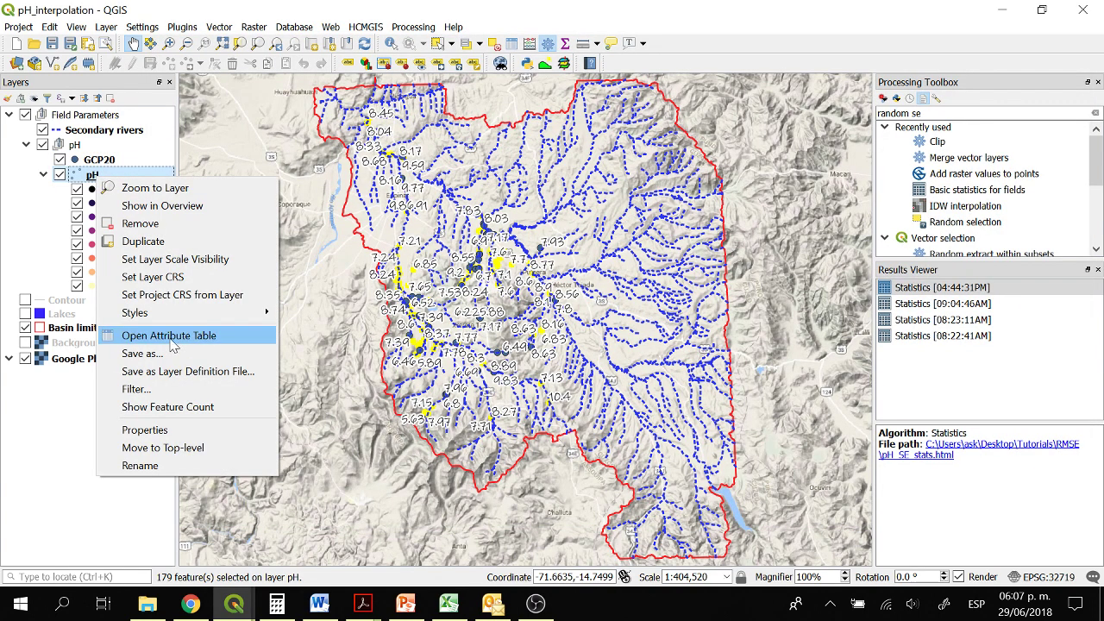
pyautogui.click(142, 354)
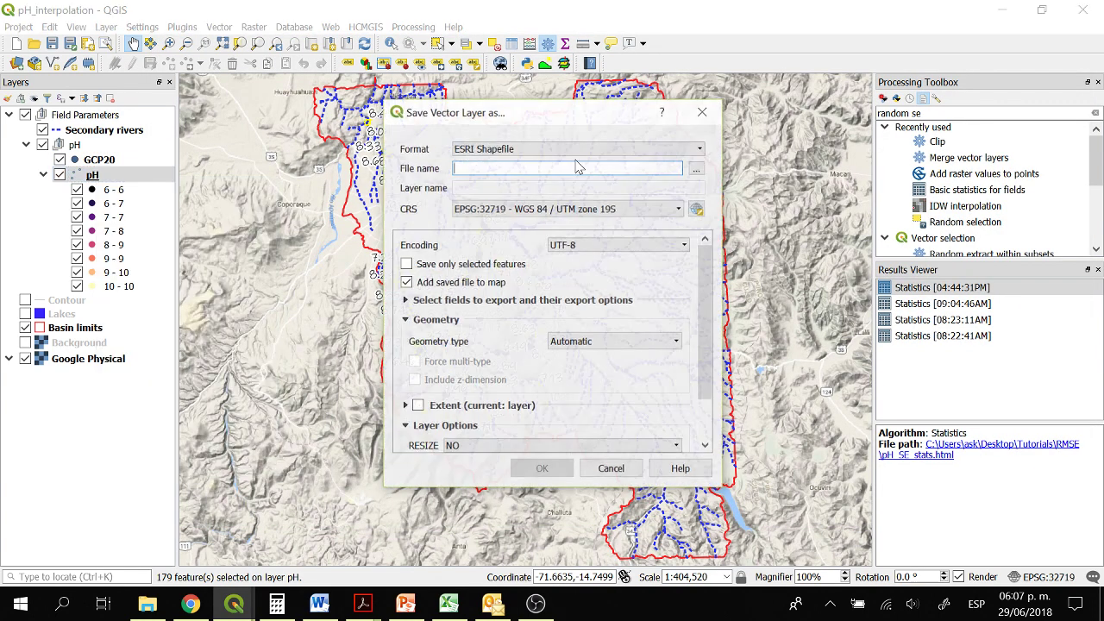
pyautogui.click(696, 169)
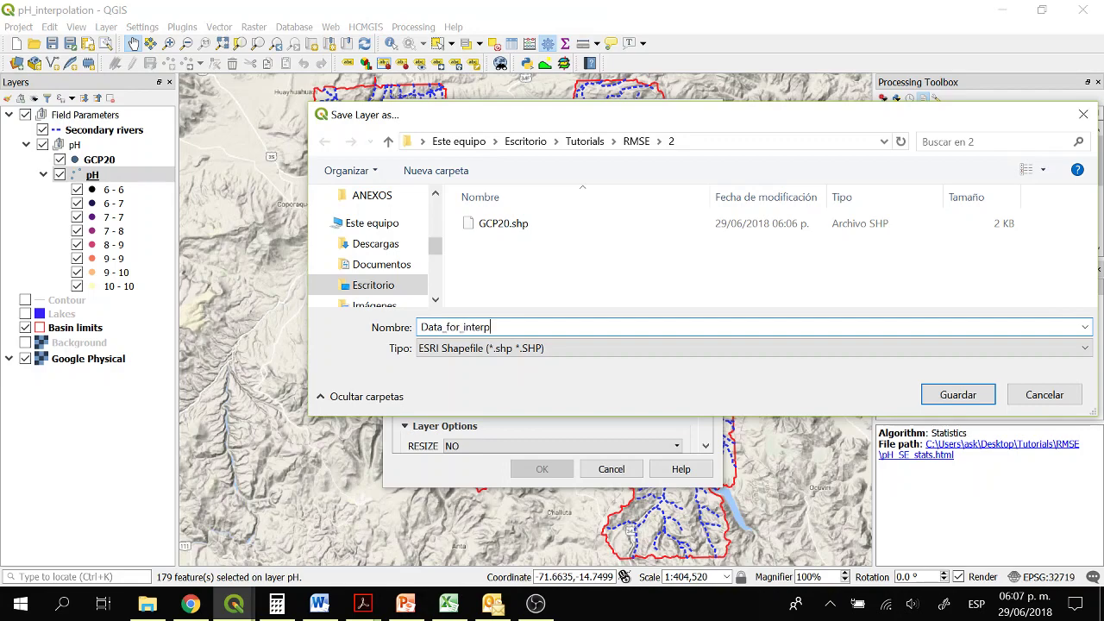
pyautogui.press('Return')
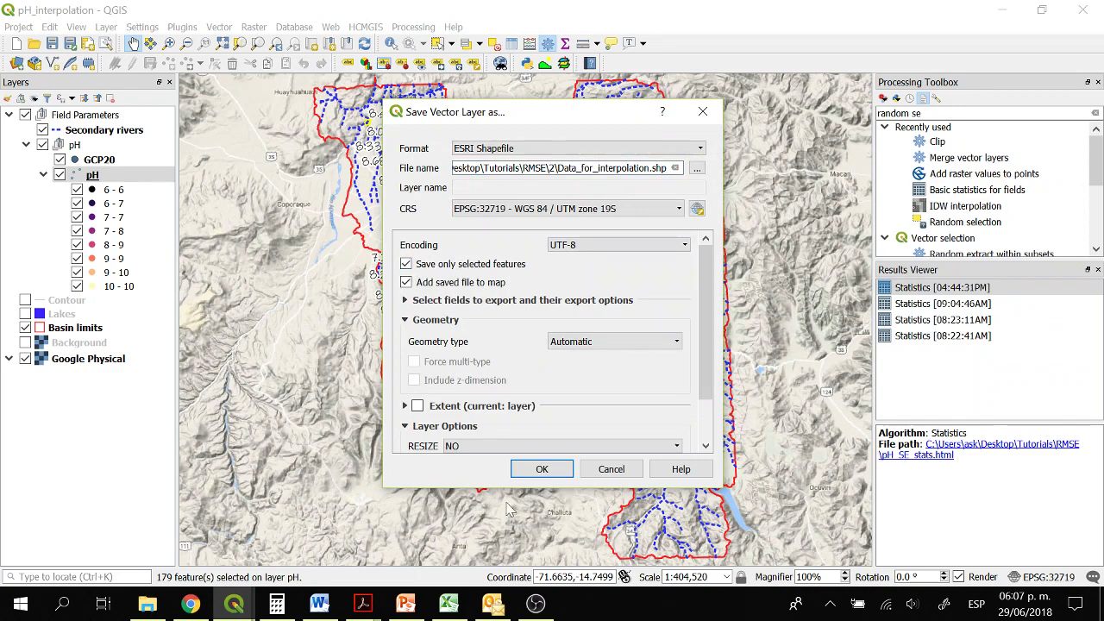
pyautogui.click(541, 469)
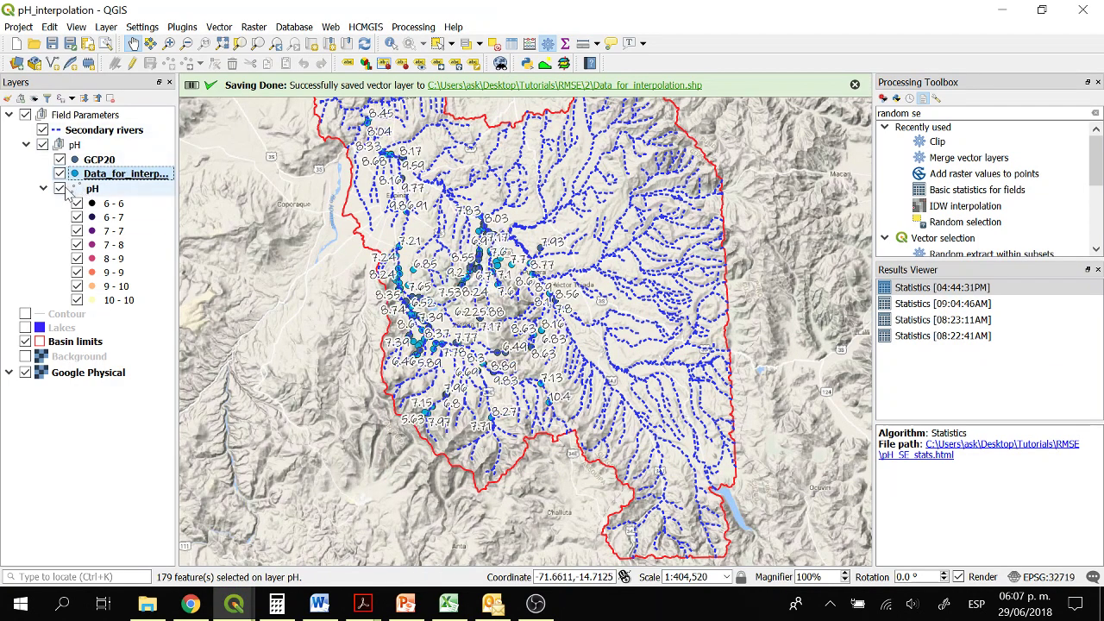
pyautogui.click(108, 161)
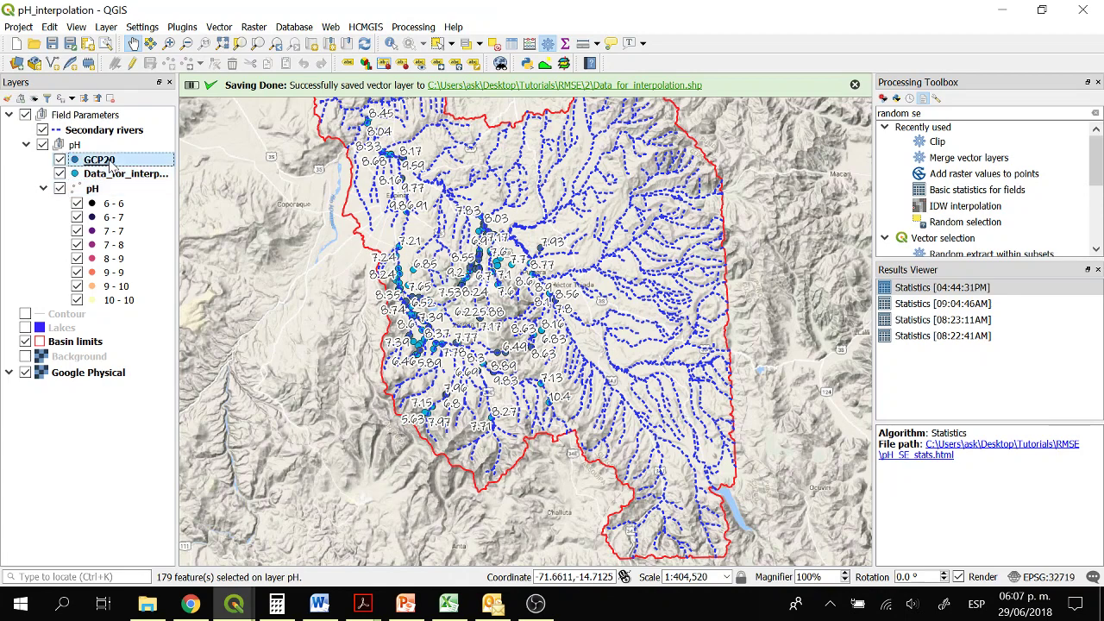
pyautogui.click(95, 175)
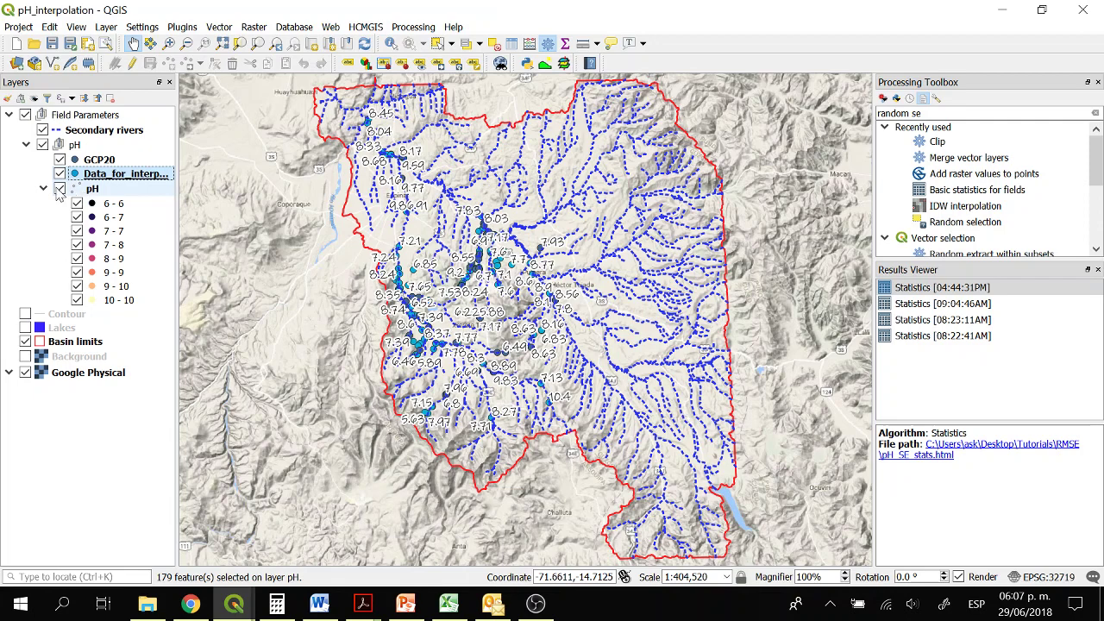
# - Open IDW interpolation via the 'idw' search and add the pH layer's pH field
pyautogui.click(983, 113)
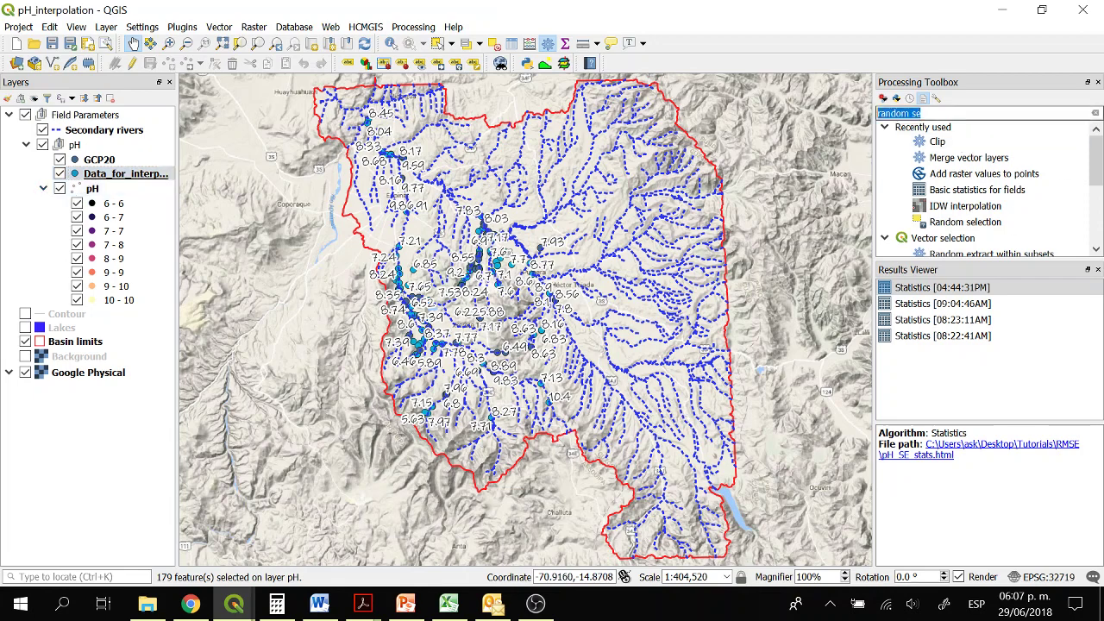
pyautogui.press('BackSpace')
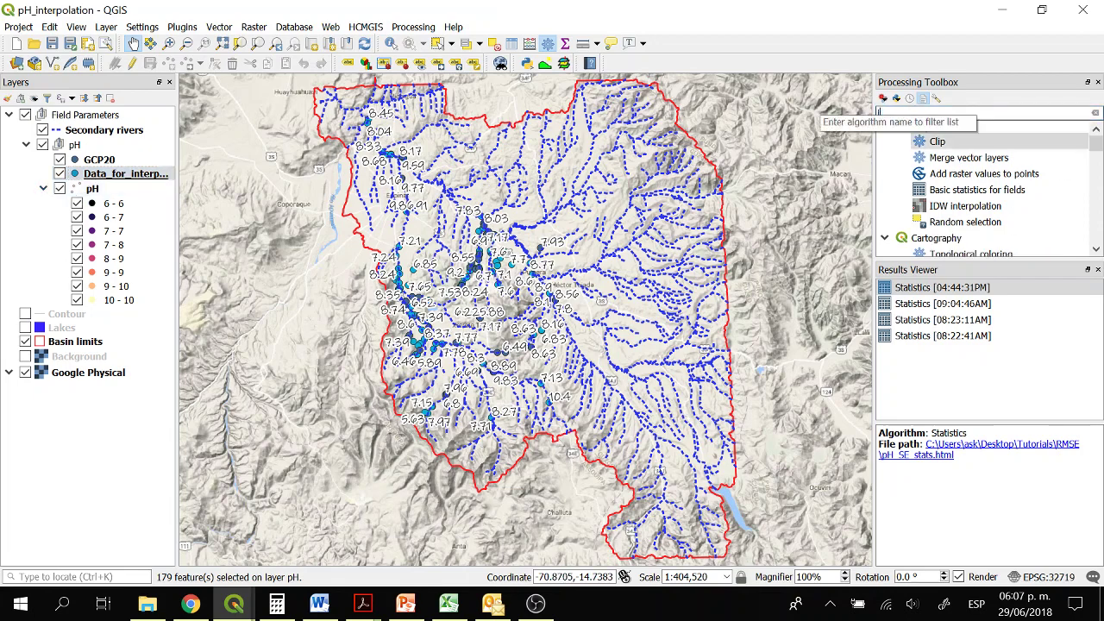
pyautogui.write('idw')
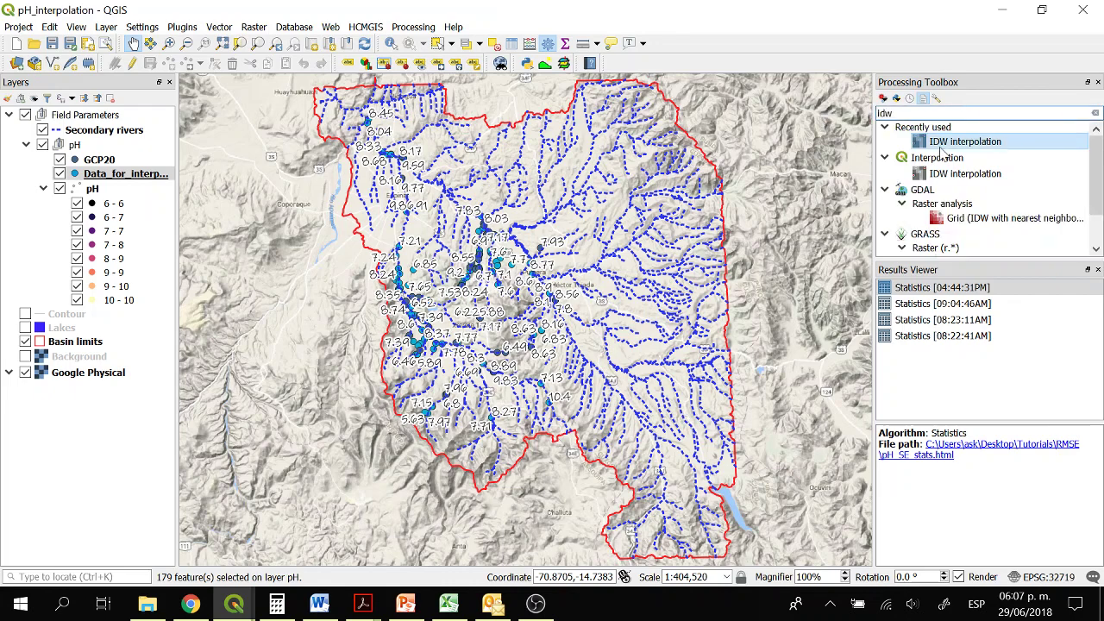
pyautogui.doubleClick(942, 145)
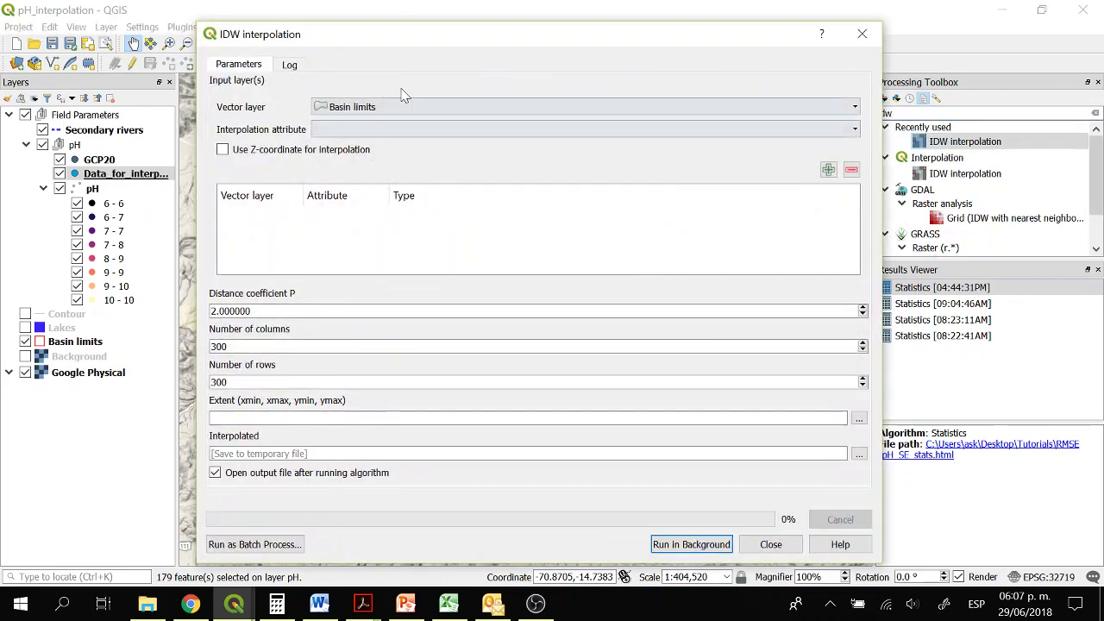
pyautogui.moveTo(364, 34); pyautogui.dragTo(400, 23)
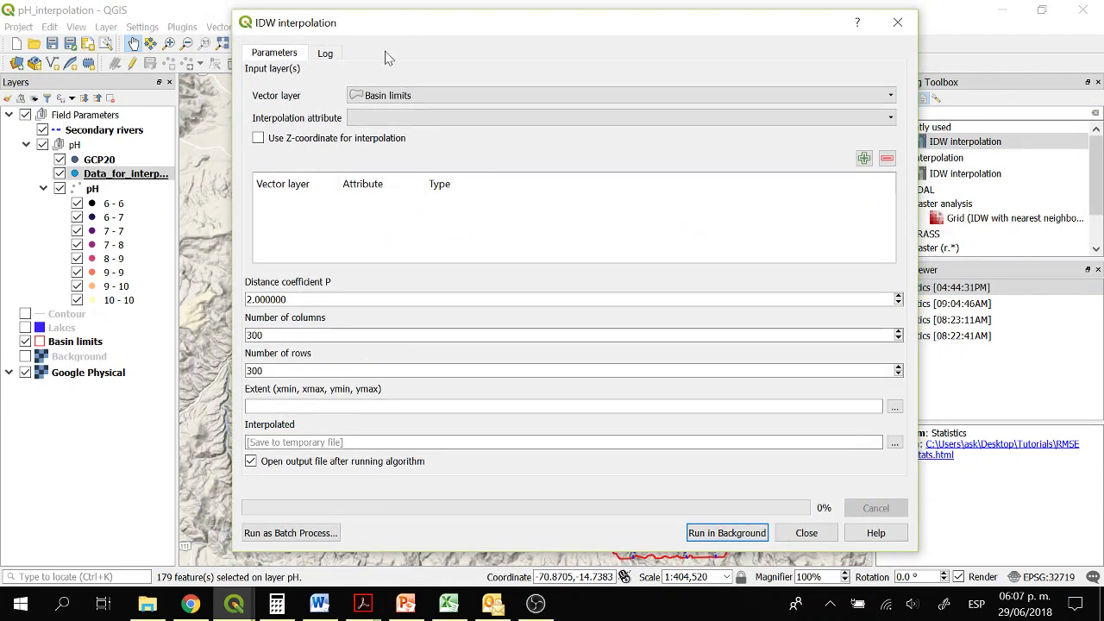
pyautogui.click(373, 95)
pyautogui.click(411, 182)
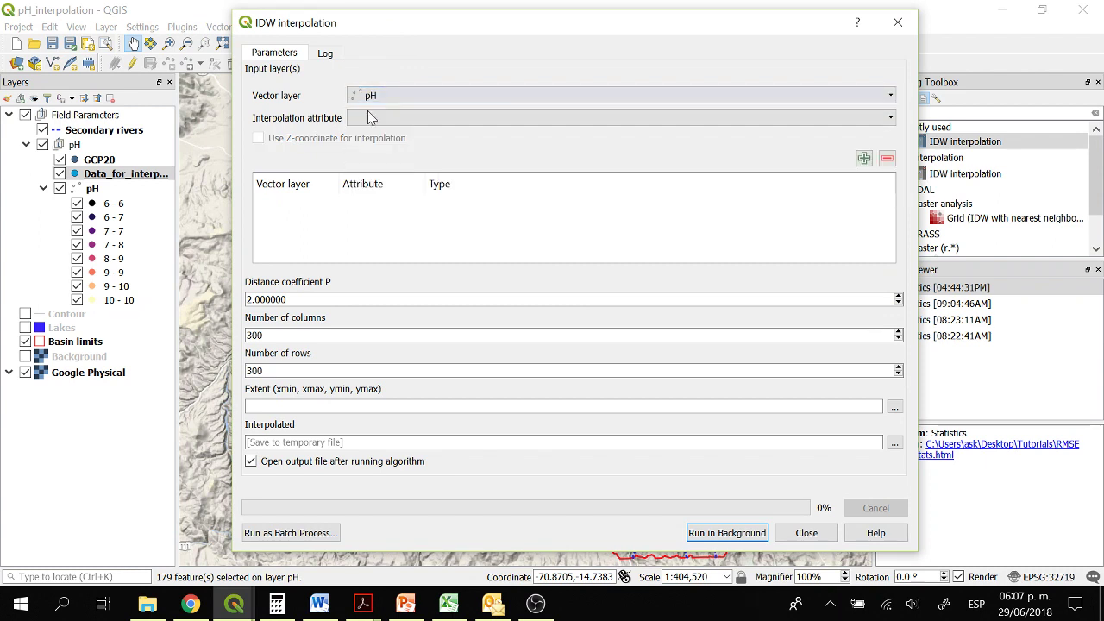
pyautogui.click(368, 120)
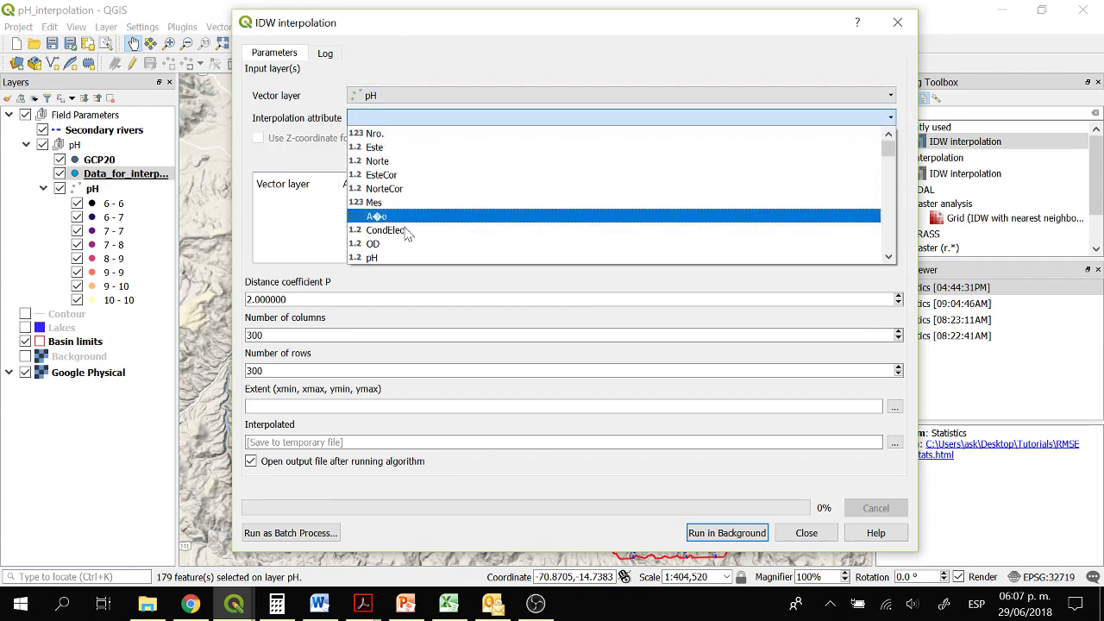
pyautogui.click(390, 258)
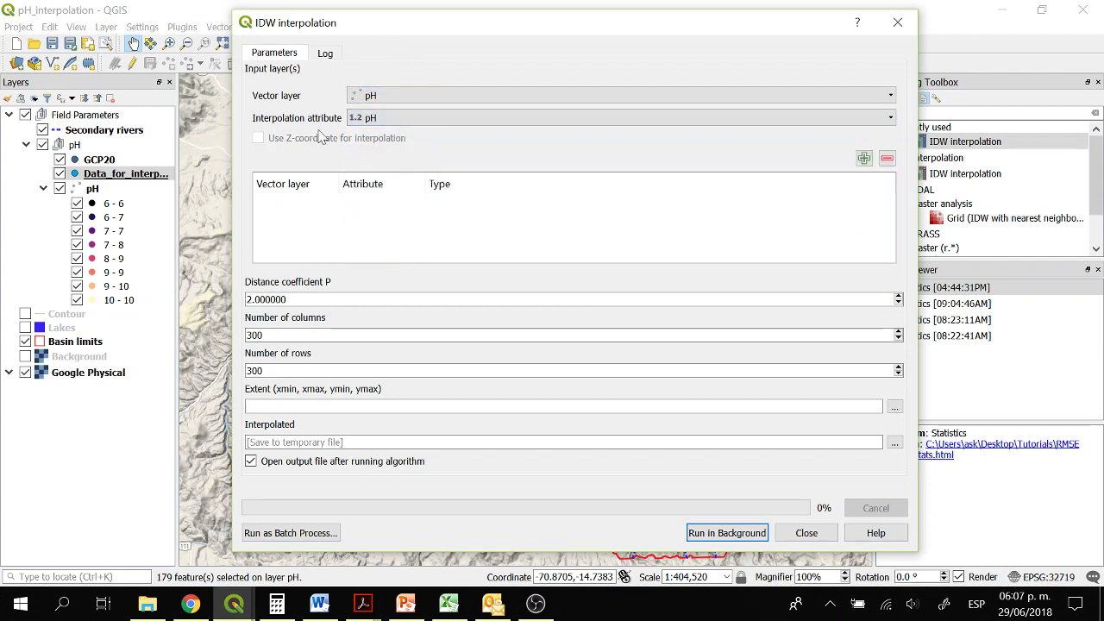
pyautogui.click(864, 159)
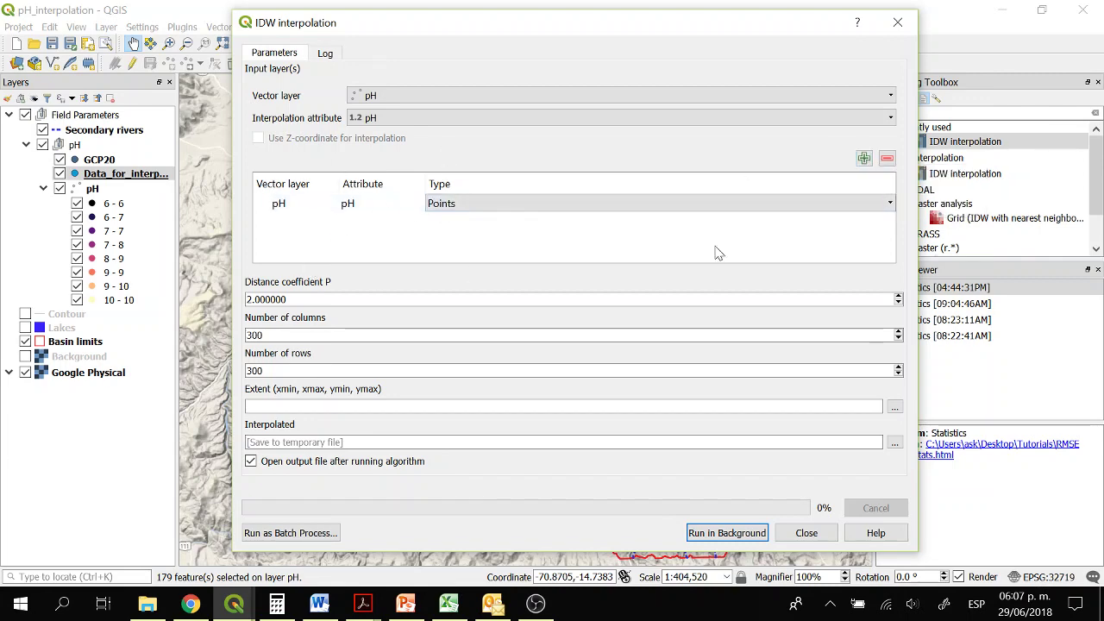
# - Add Data_for_interpolation's pH field as an IDW input
pyautogui.click(473, 100)
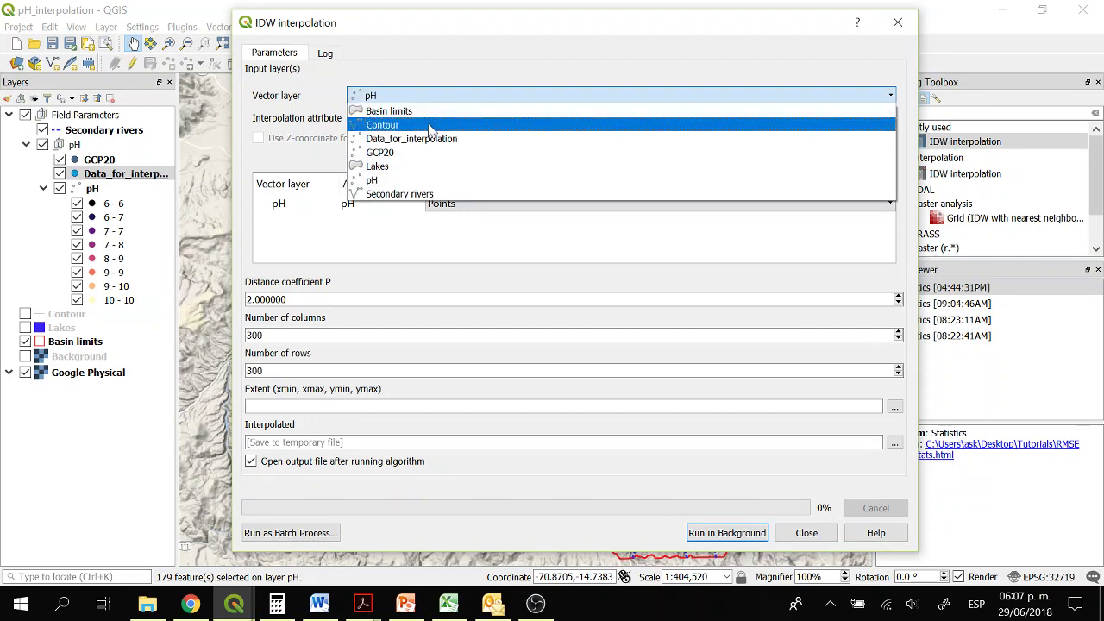
pyautogui.click(447, 139)
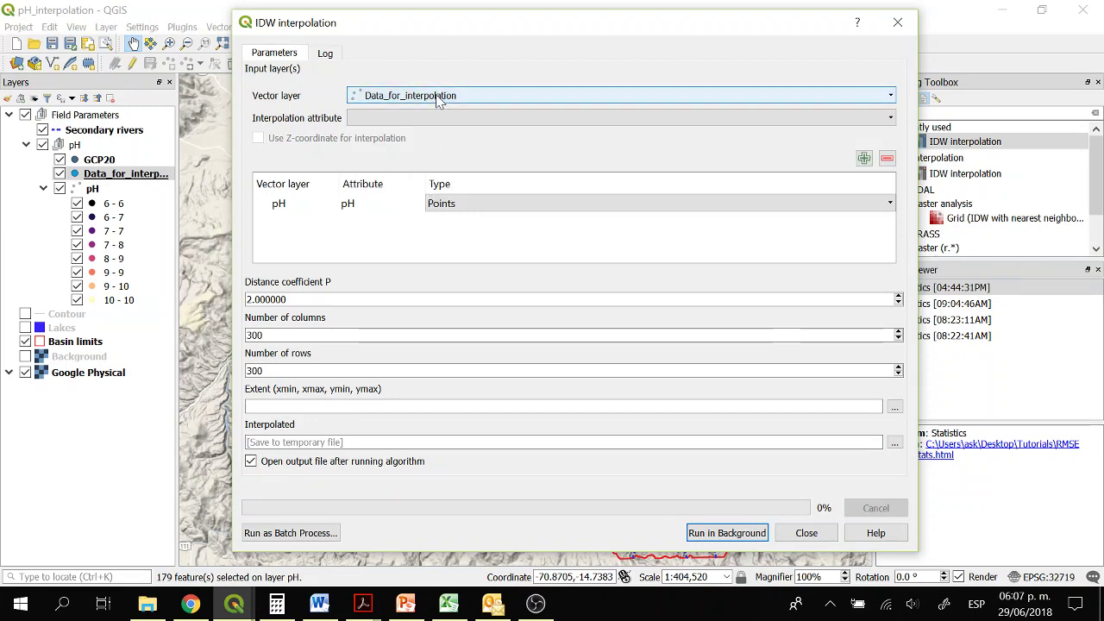
pyautogui.click(438, 98)
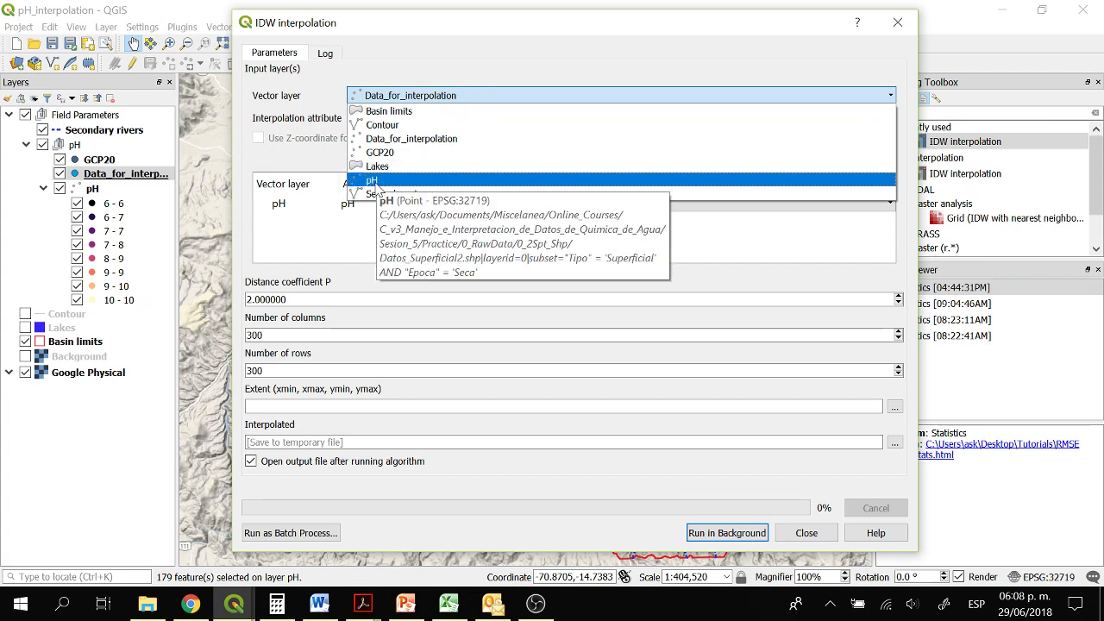
pyautogui.click(423, 100)
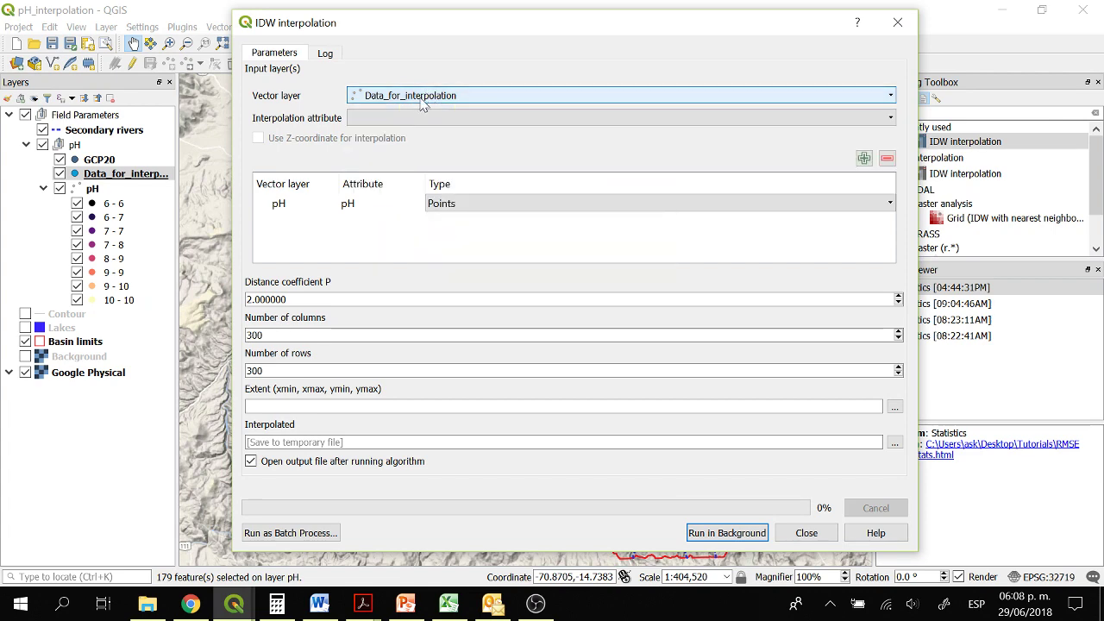
pyautogui.click(423, 99)
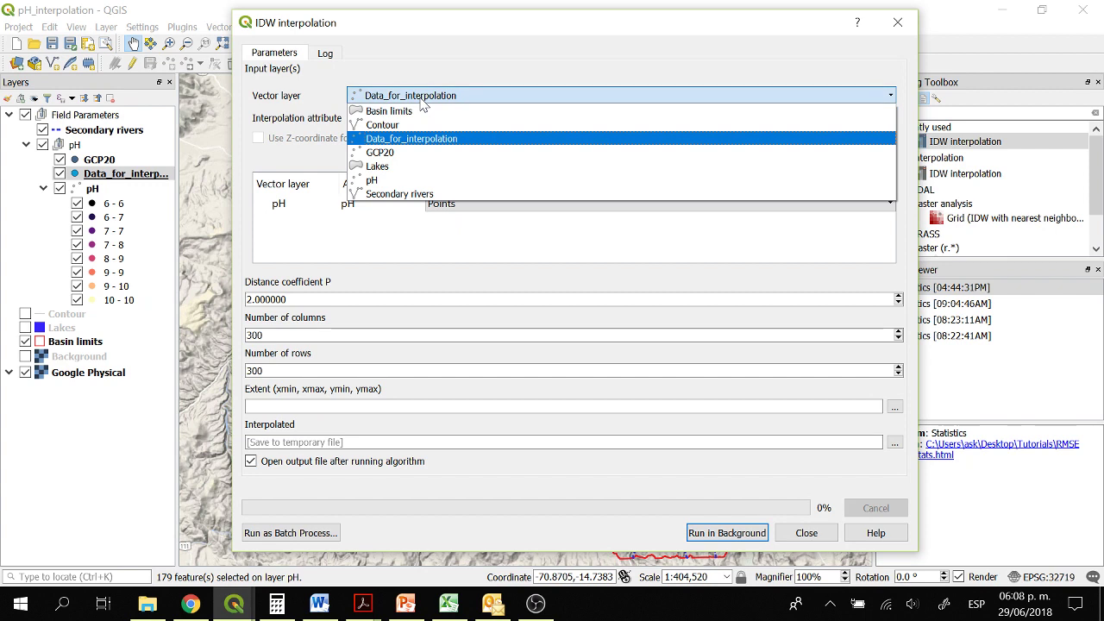
pyautogui.click(415, 143)
pyautogui.click(423, 121)
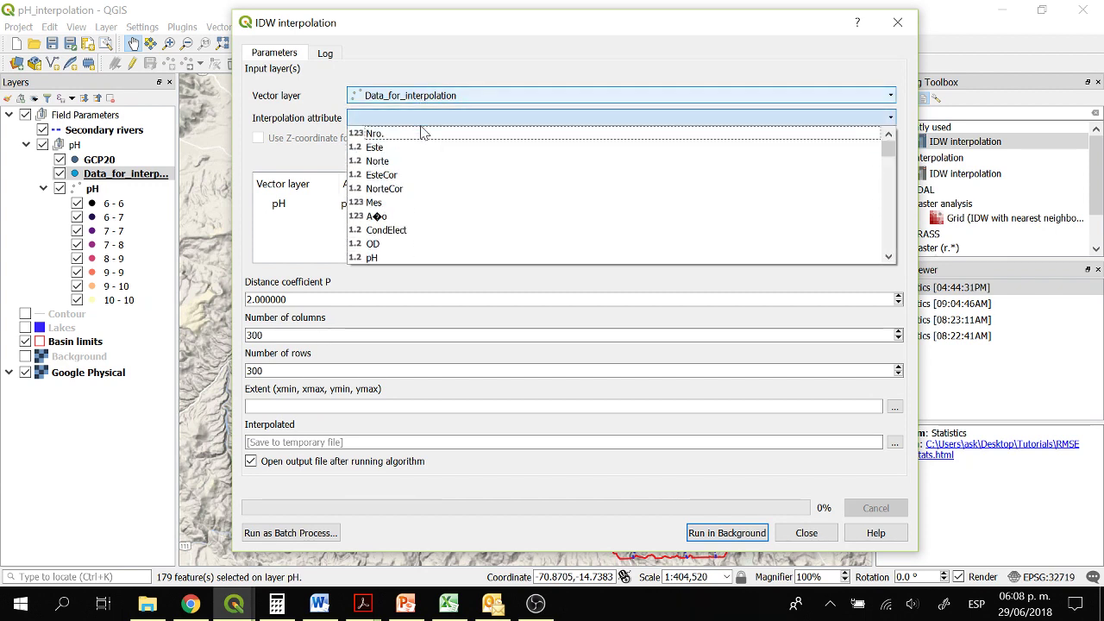
pyautogui.click(396, 258)
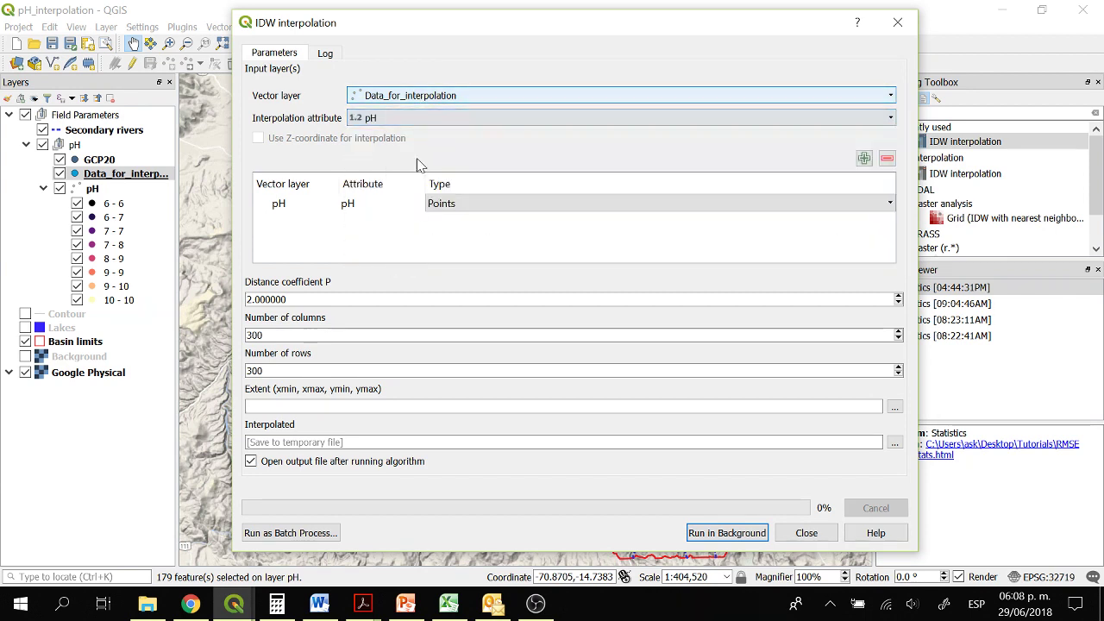
pyautogui.click(863, 157)
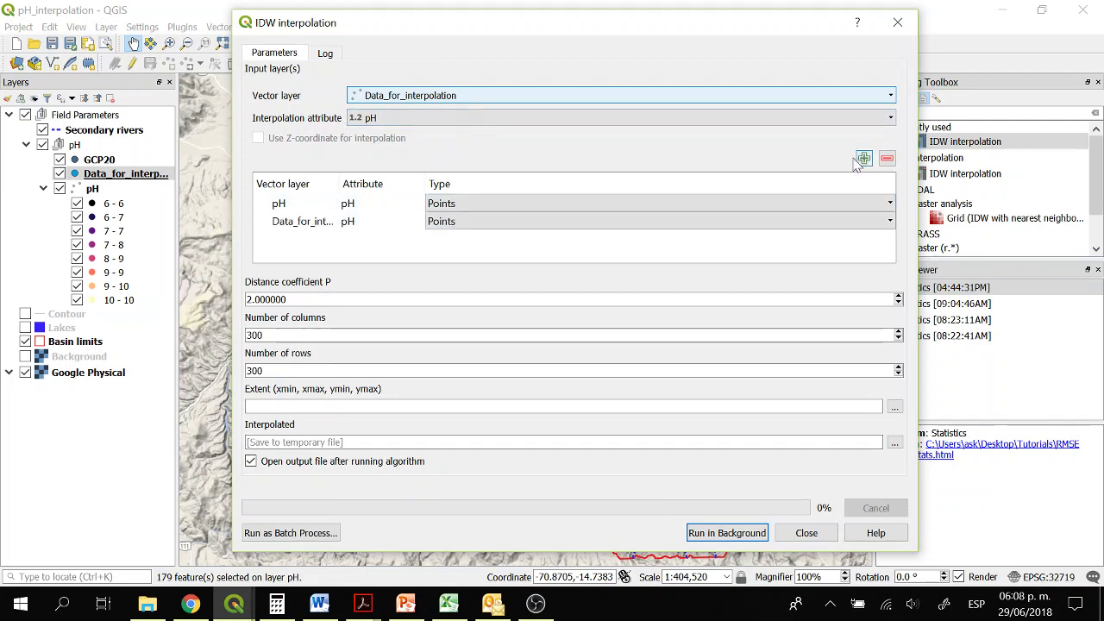
# - Remove the extra entries so Data_for_interpolation pH is the only IDW input
pyautogui.click(348, 201)
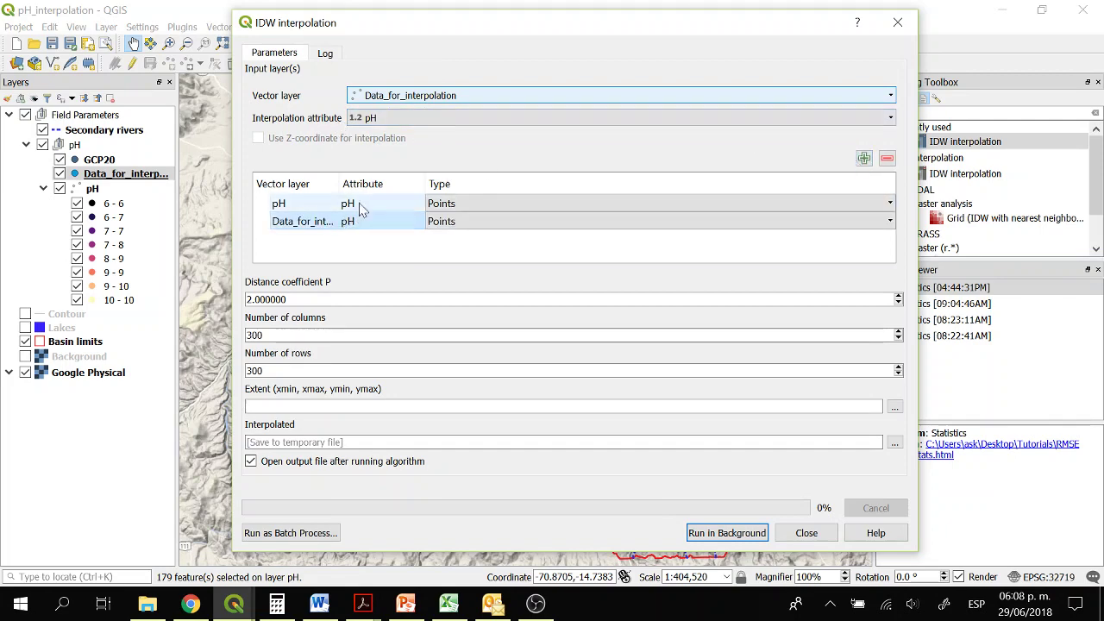
pyautogui.click(886, 160)
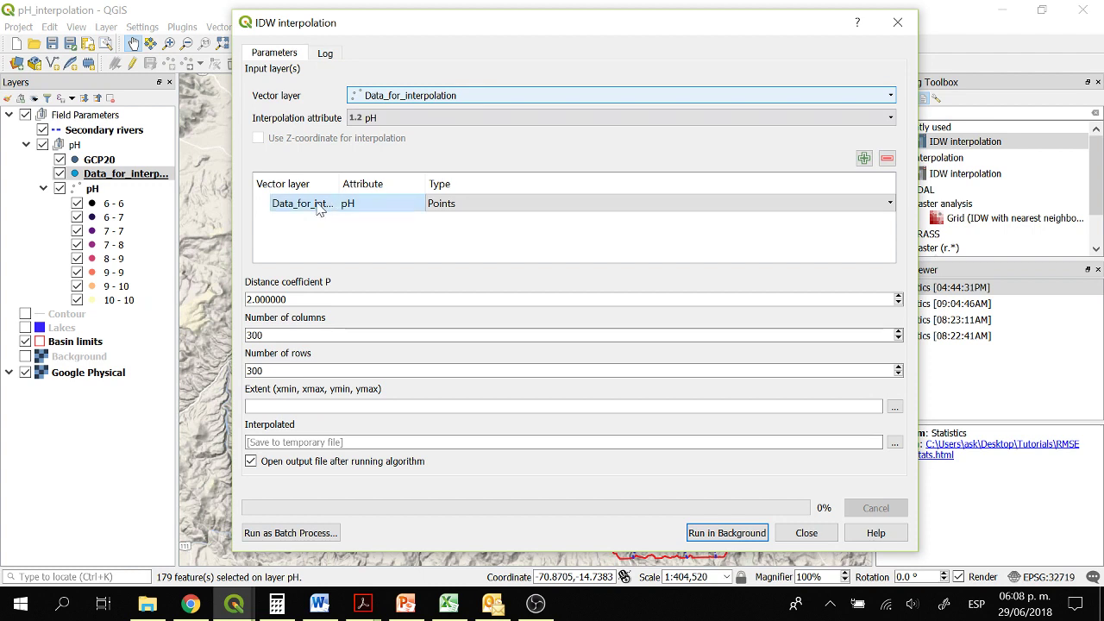
pyautogui.click(887, 160)
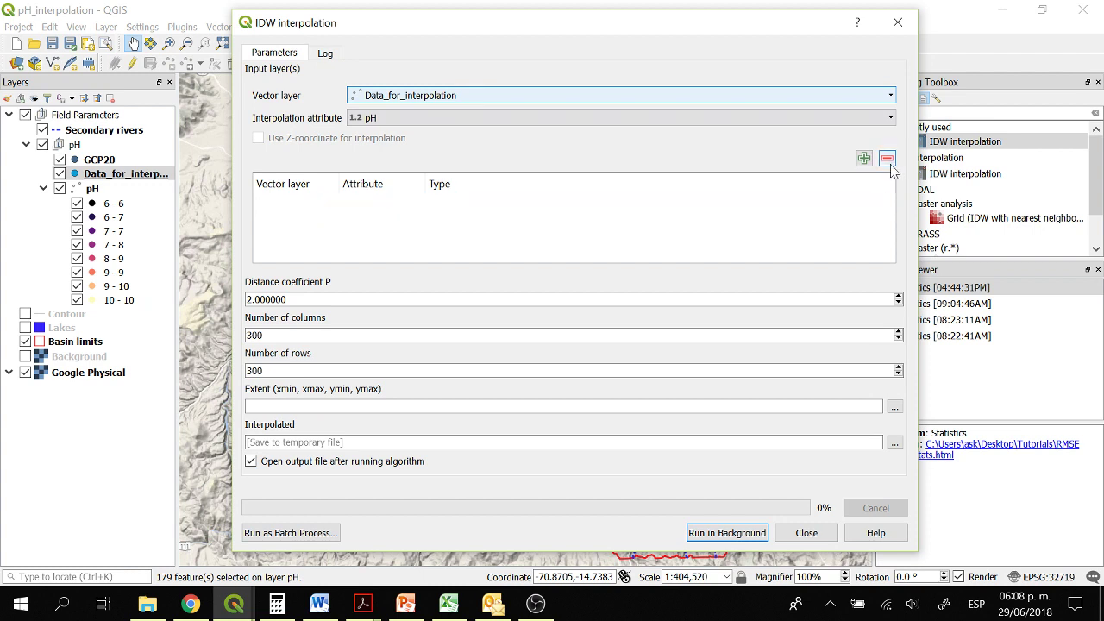
pyautogui.click(739, 104)
pyautogui.click(470, 139)
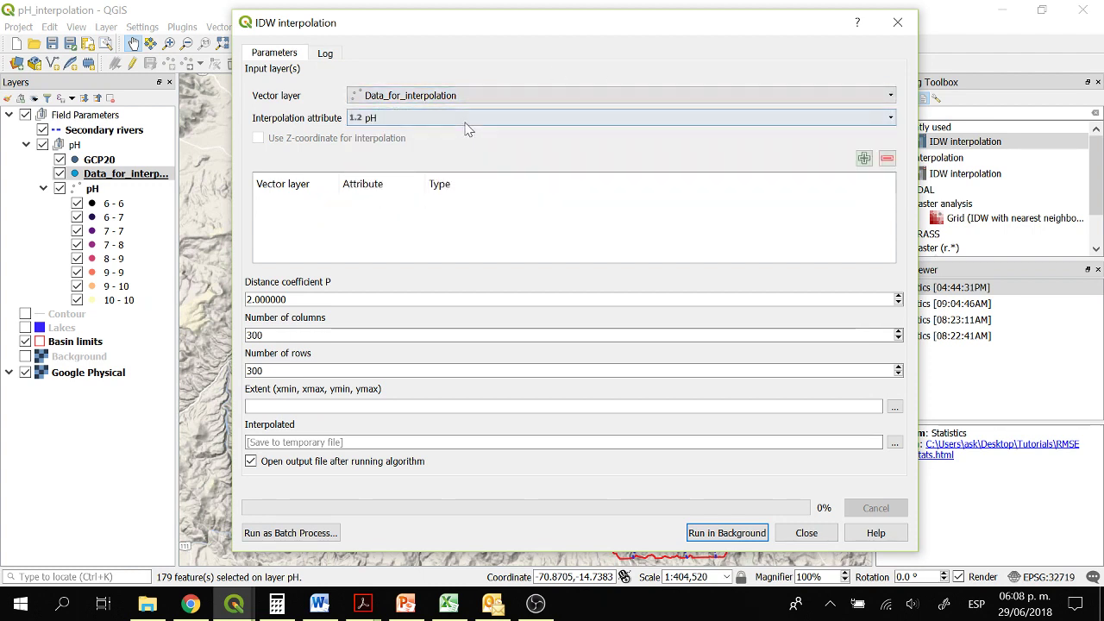
pyautogui.click(466, 122)
pyautogui.click(518, 258)
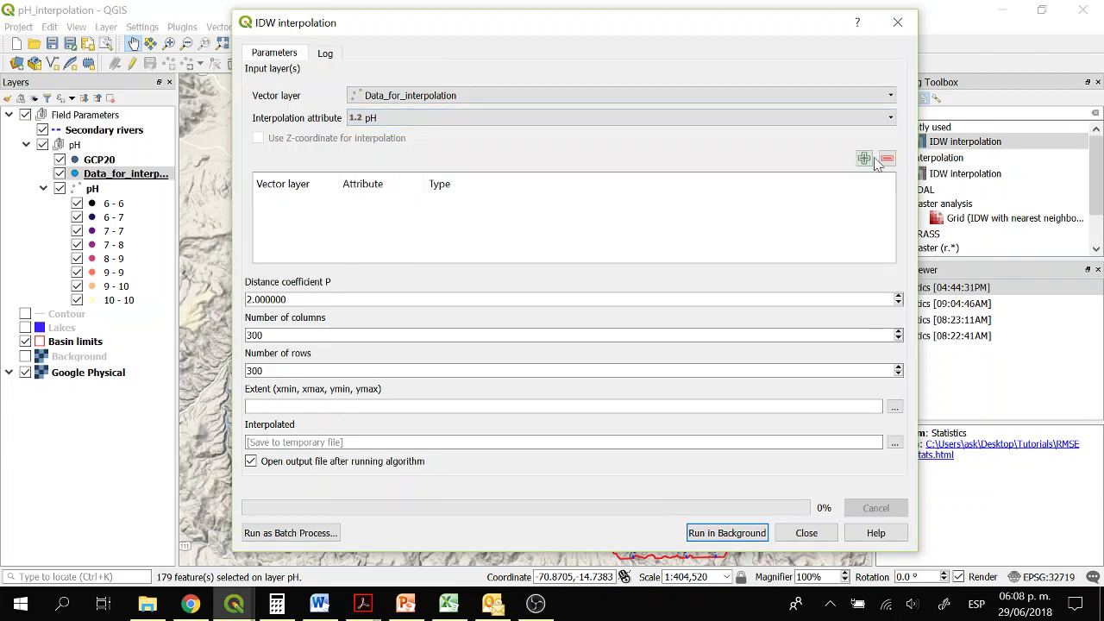
pyautogui.click(864, 158)
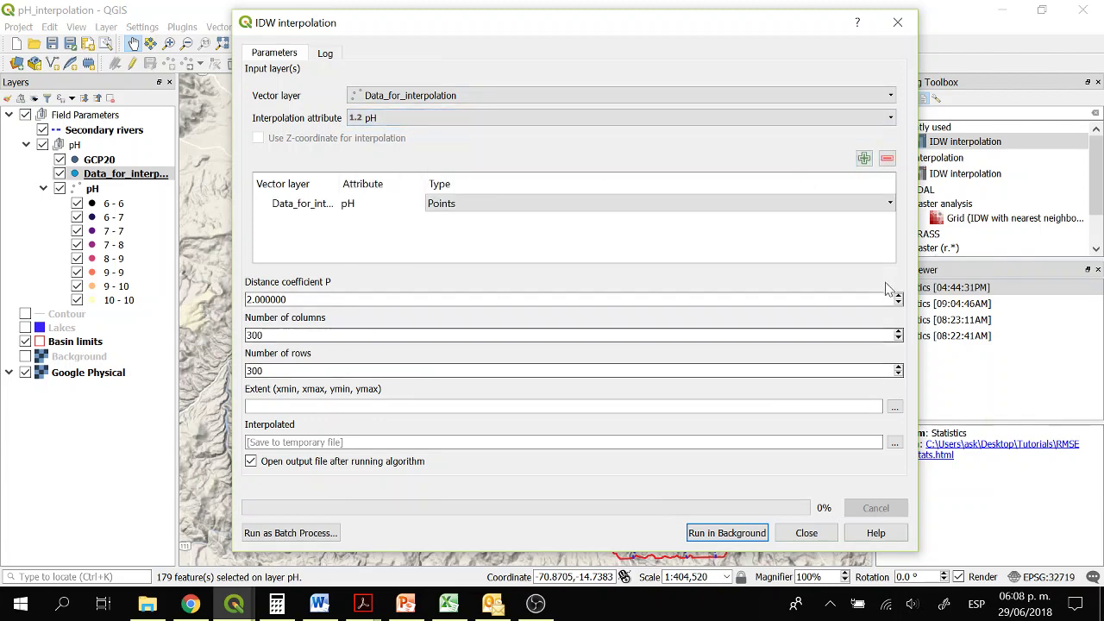
# - Draw the output extent around the basin on the canvas and run IDW
pyautogui.click(894, 407)
pyautogui.click(938, 434)
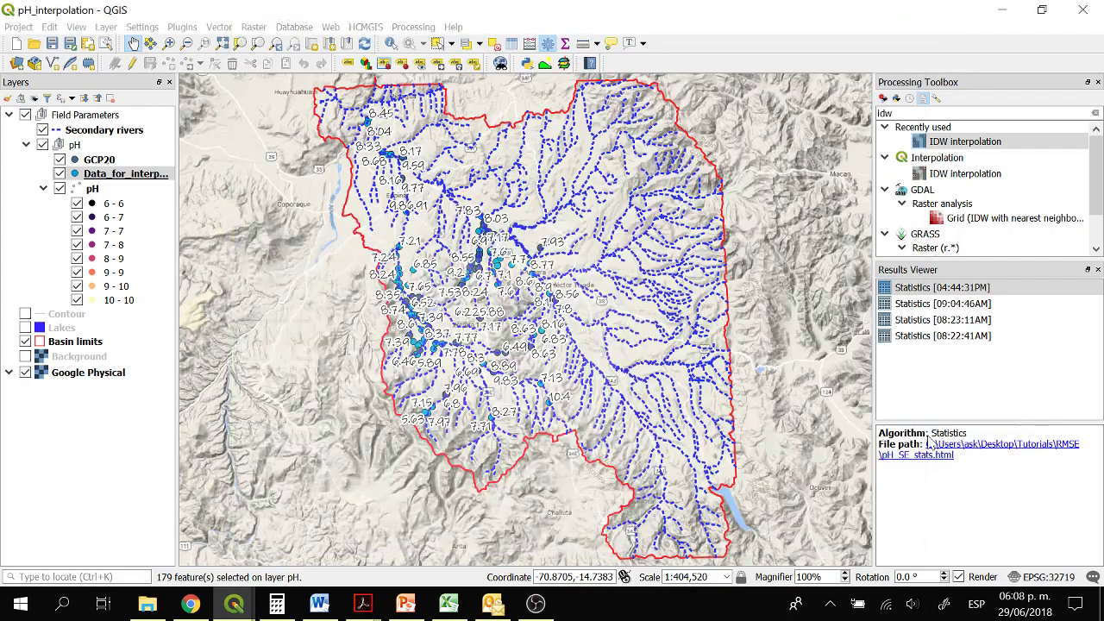
pyautogui.scroll(-1, 424, 235)
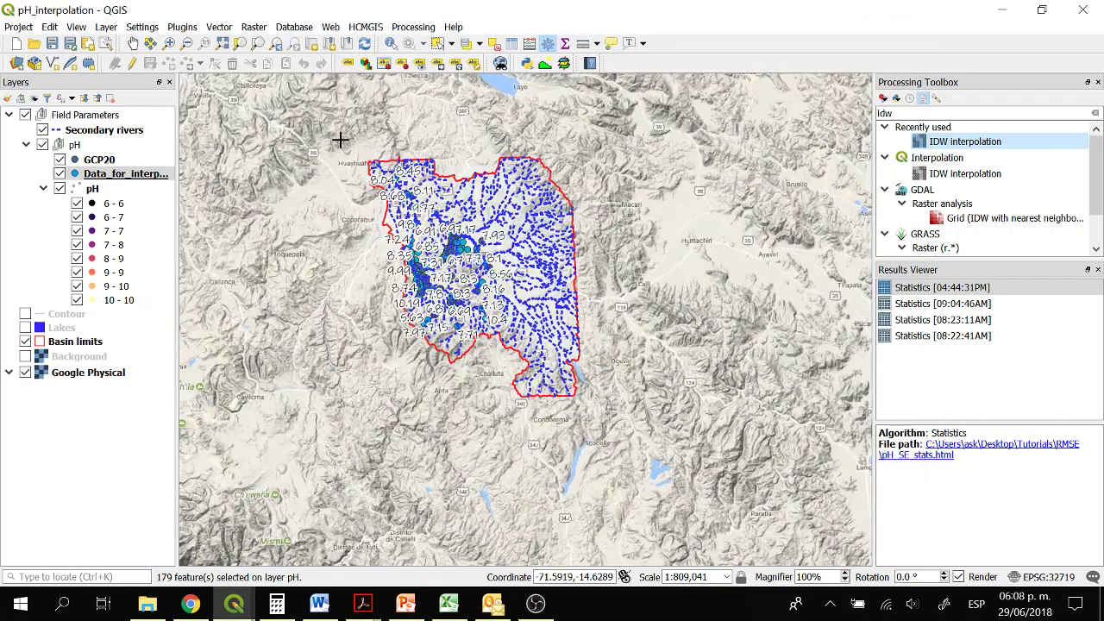
pyautogui.moveTo(361, 142); pyautogui.dragTo(627, 426)
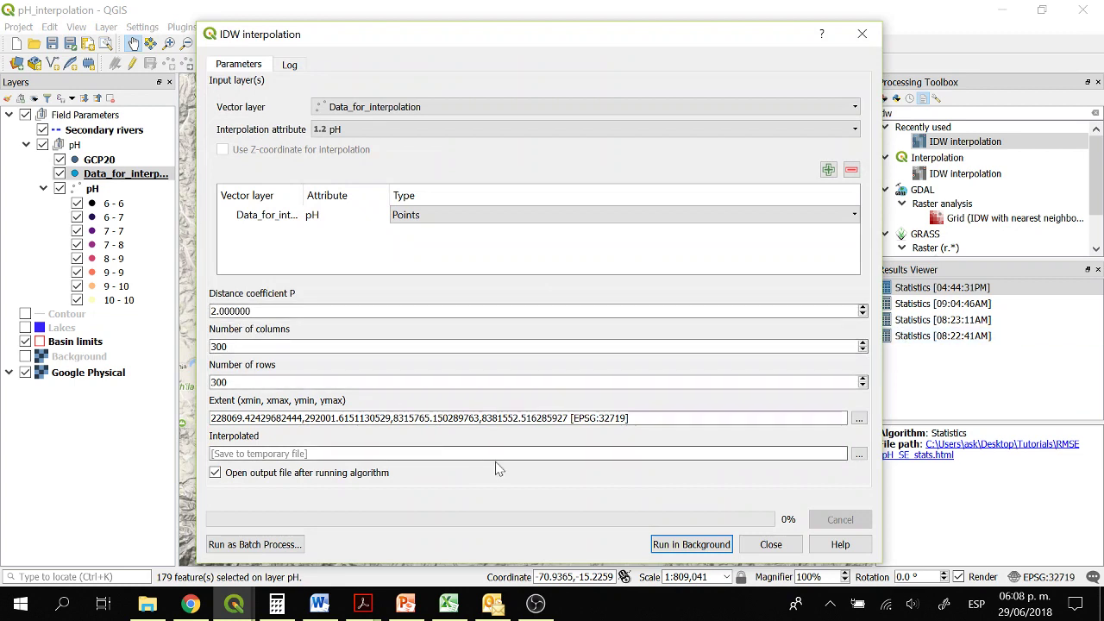
pyautogui.click(691, 544)
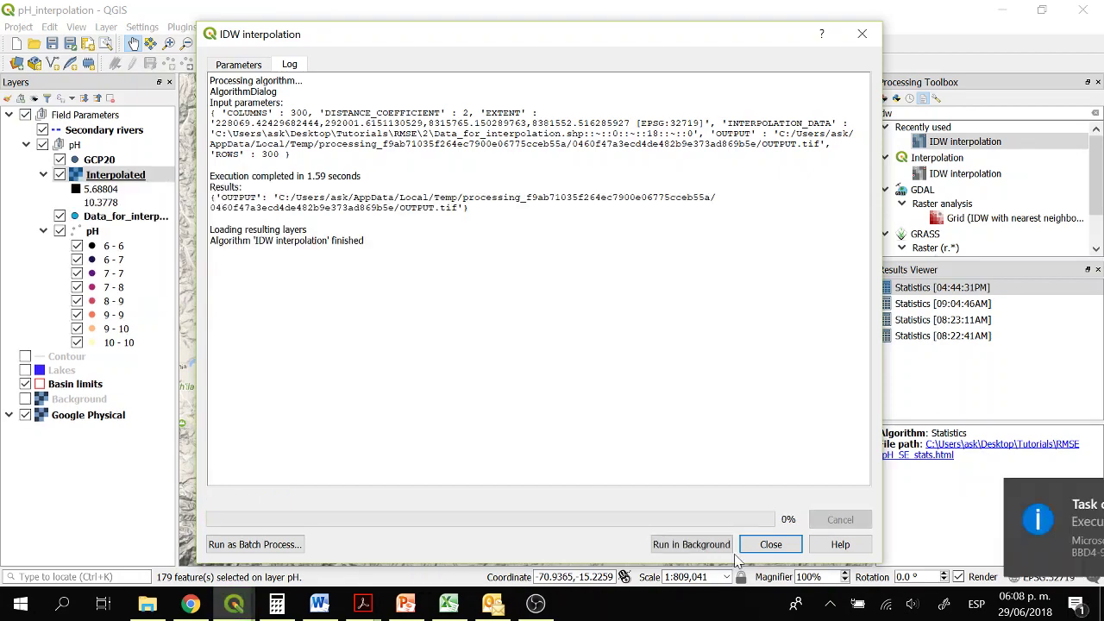
pyautogui.click(755, 551)
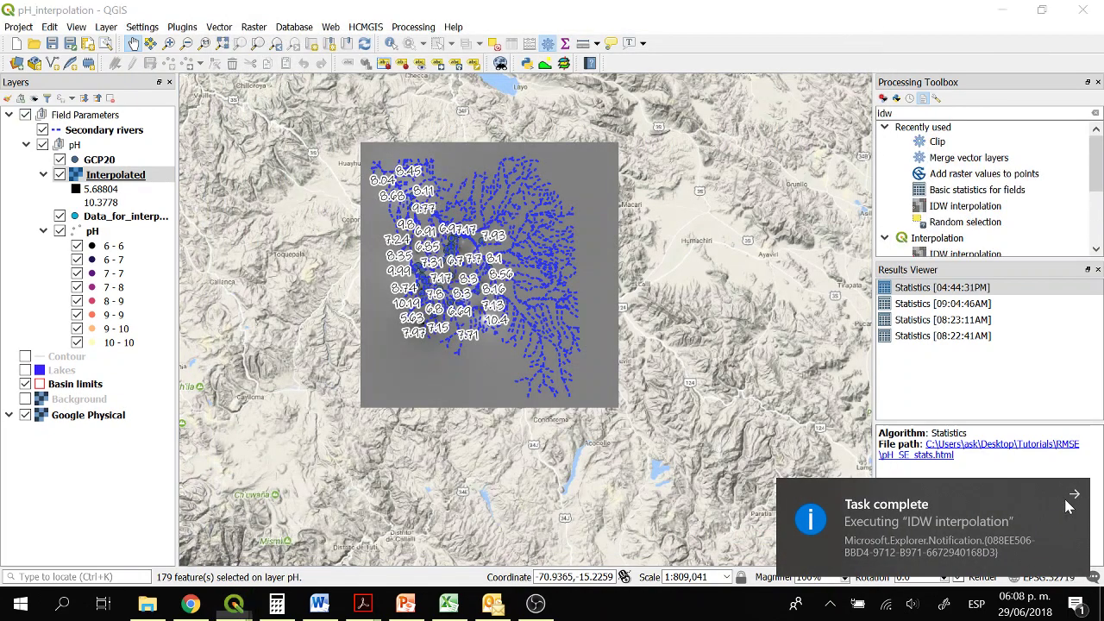
pyautogui.scroll(2, 421, 273)
pyautogui.moveTo(547, 141); pyautogui.dragTo(653, 109)
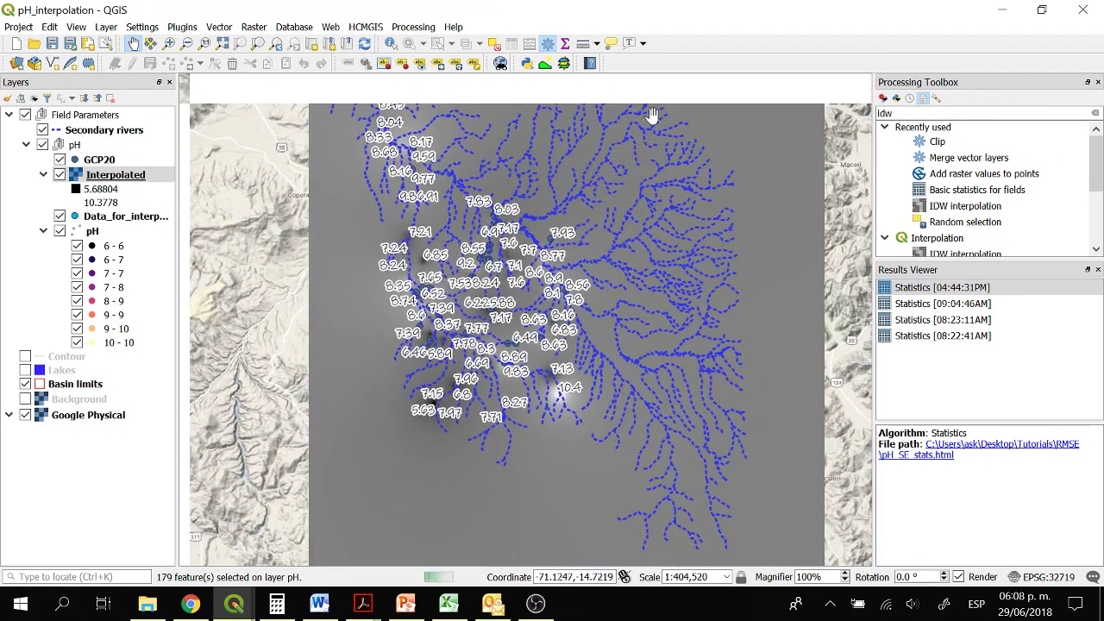
pyautogui.rightClick(129, 178)
pyautogui.click(177, 409)
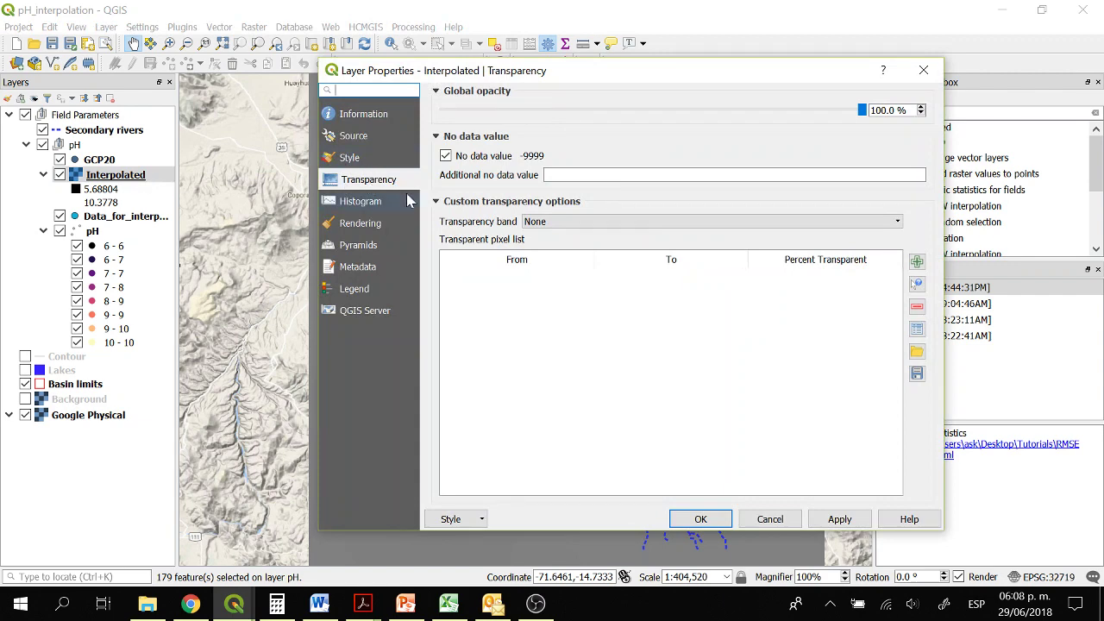
pyautogui.click(350, 157)
pyautogui.click(573, 120)
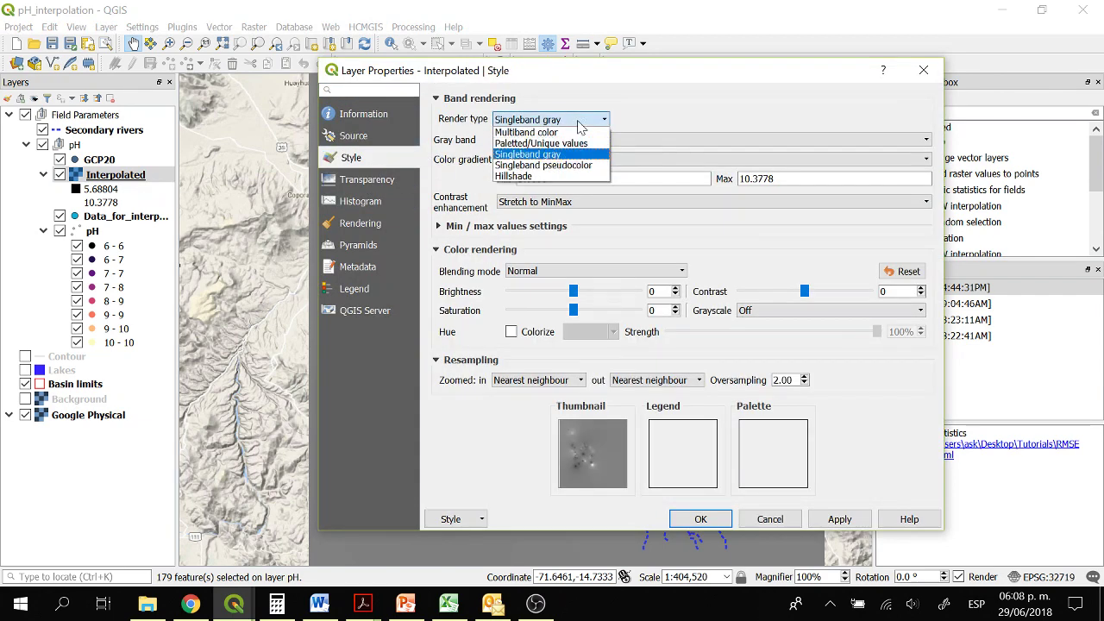
pyautogui.click(561, 165)
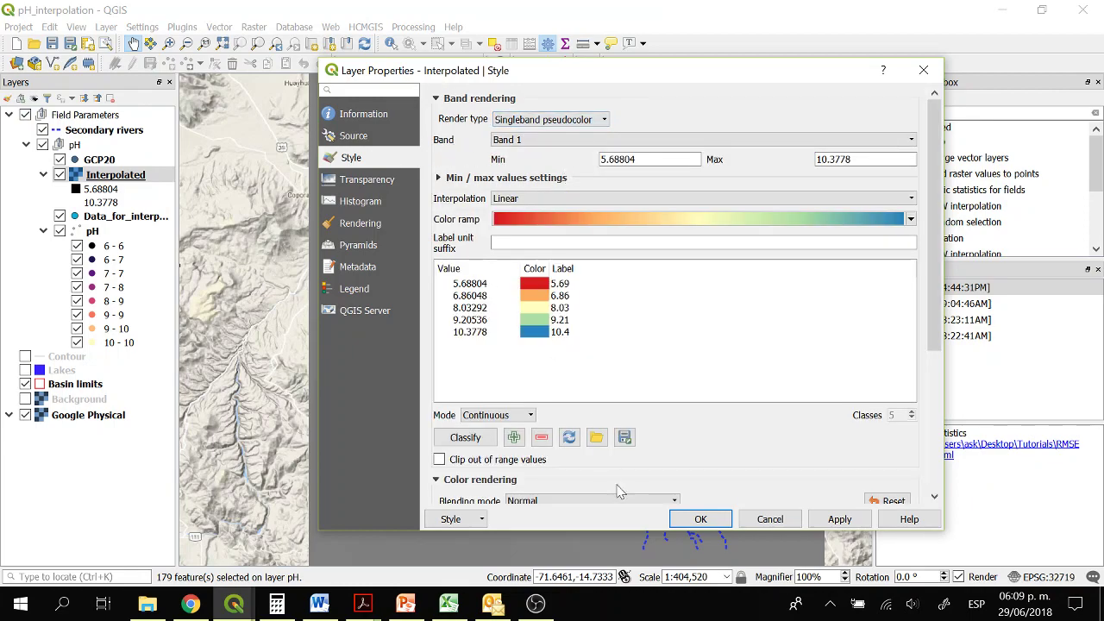
pyautogui.click(699, 520)
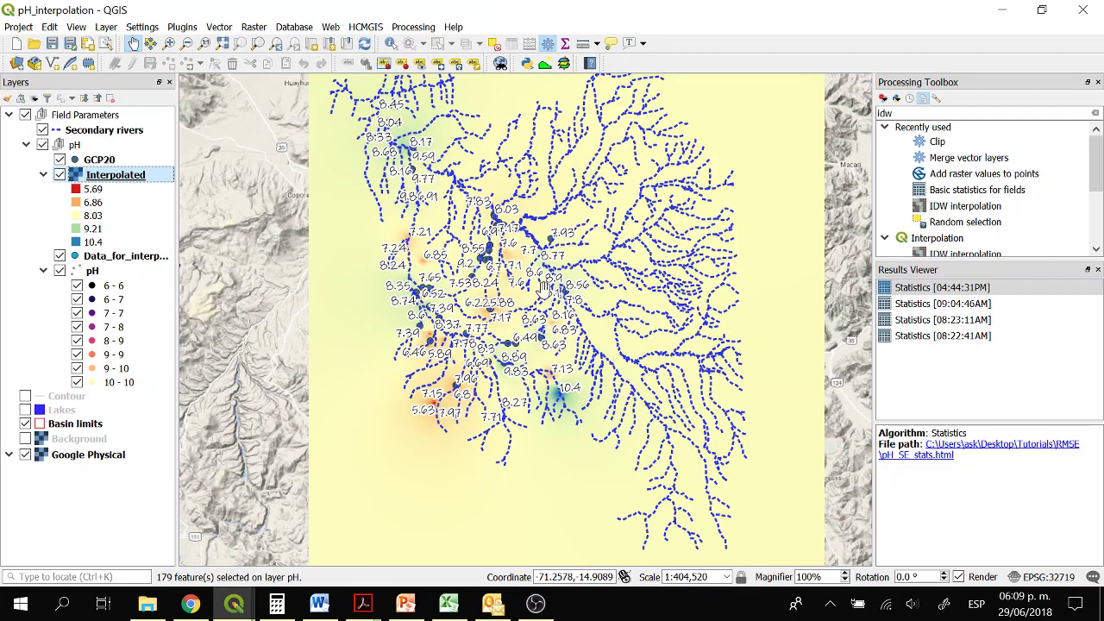
pyautogui.moveTo(537, 267); pyautogui.dragTo(543, 288)
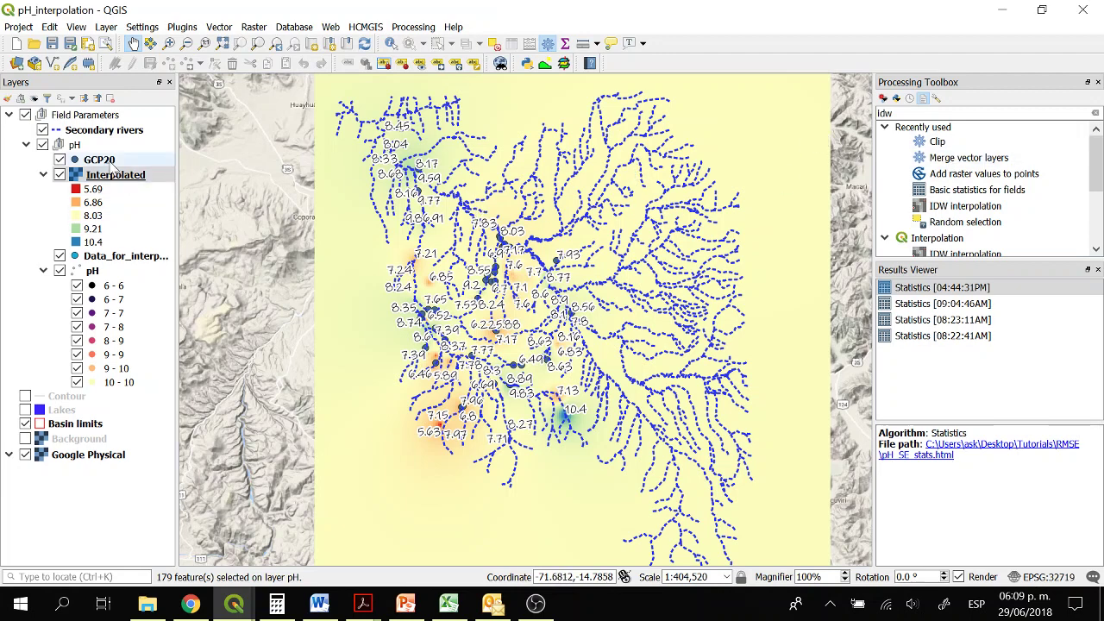
# - Search the plugin manager for 'point sampling tool' and check its details
pyautogui.click(183, 28)
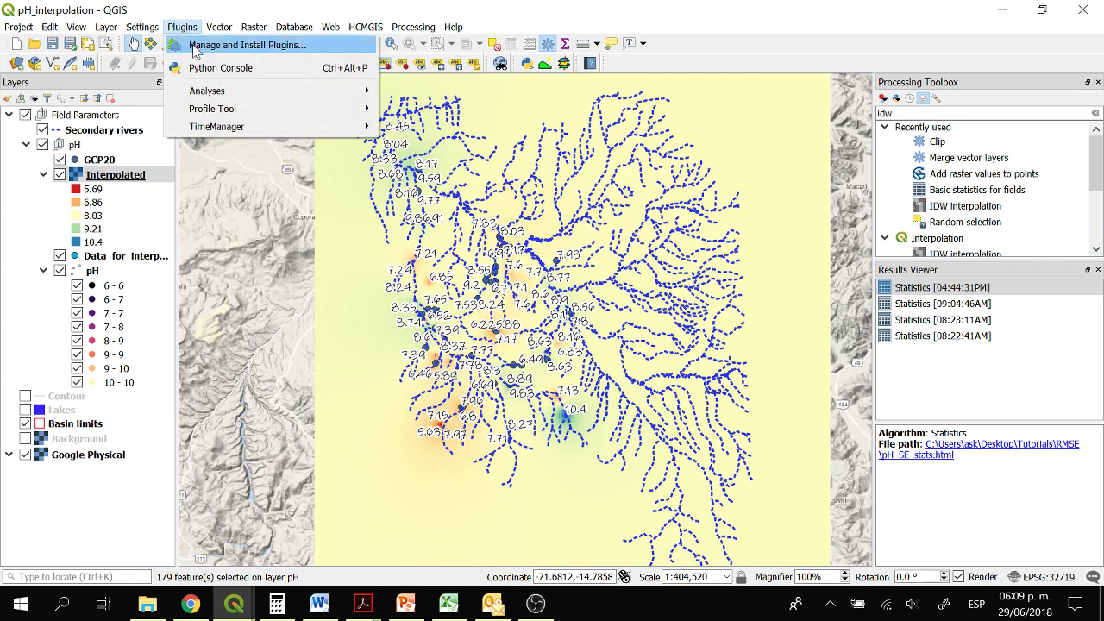
pyautogui.click(193, 50)
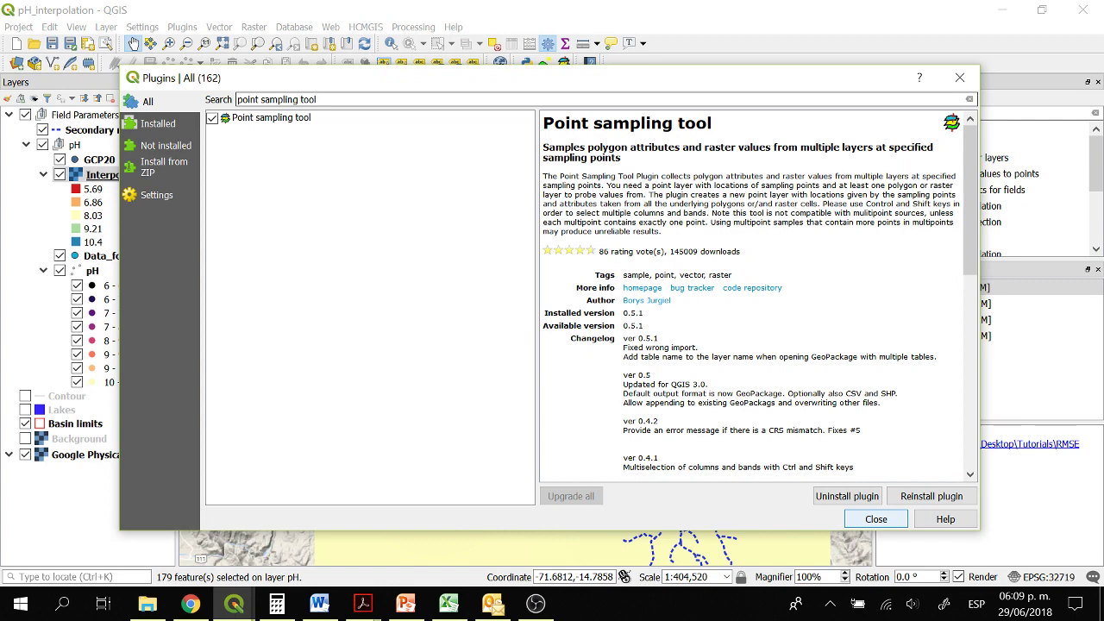
pyautogui.hotkey('ctrl', 'a')
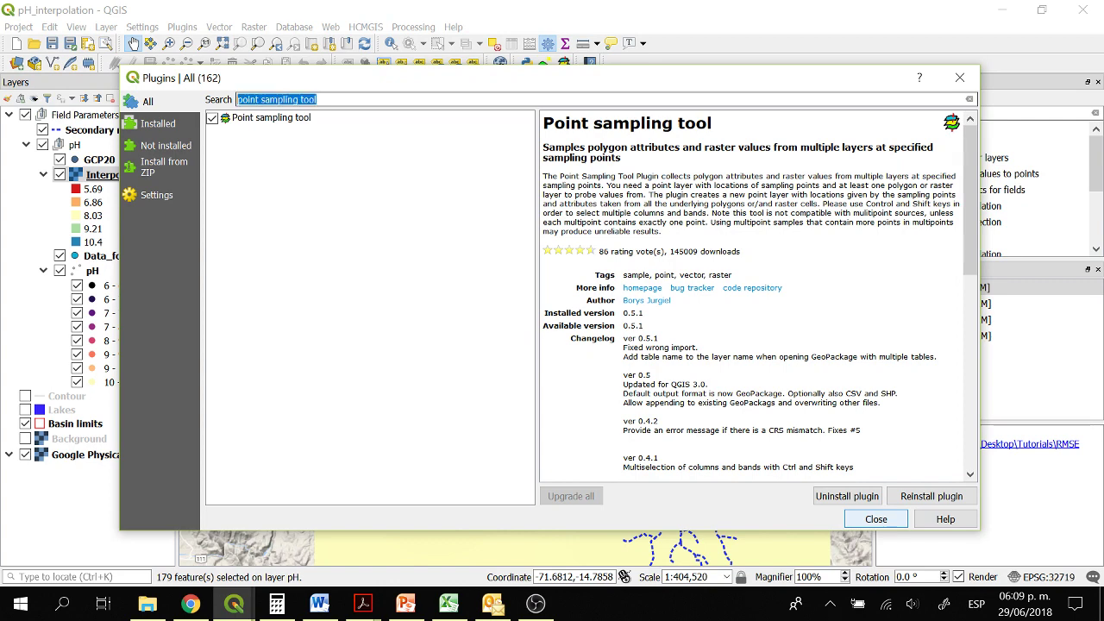
pyautogui.write('point')
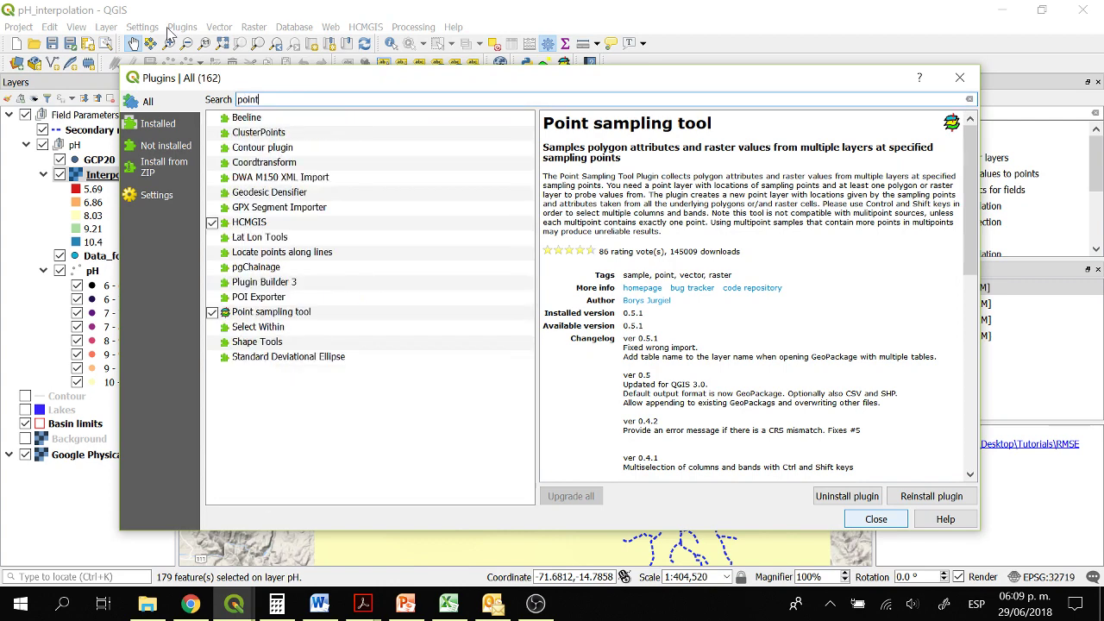
pyautogui.write(' saml')
pyautogui.press('BackSpace')
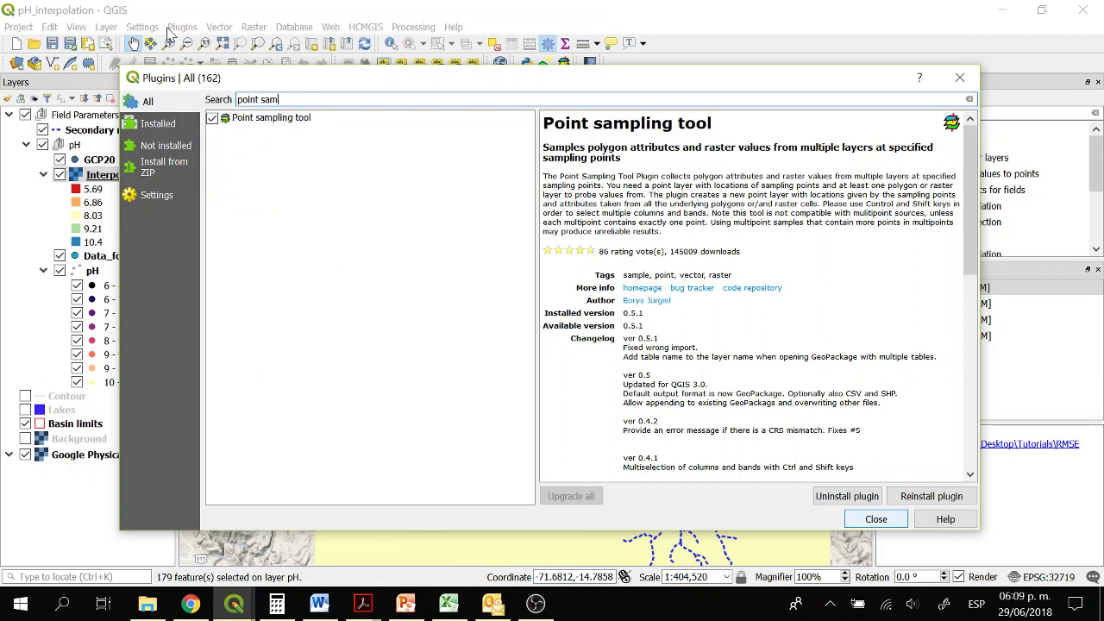
pyautogui.click(337, 120)
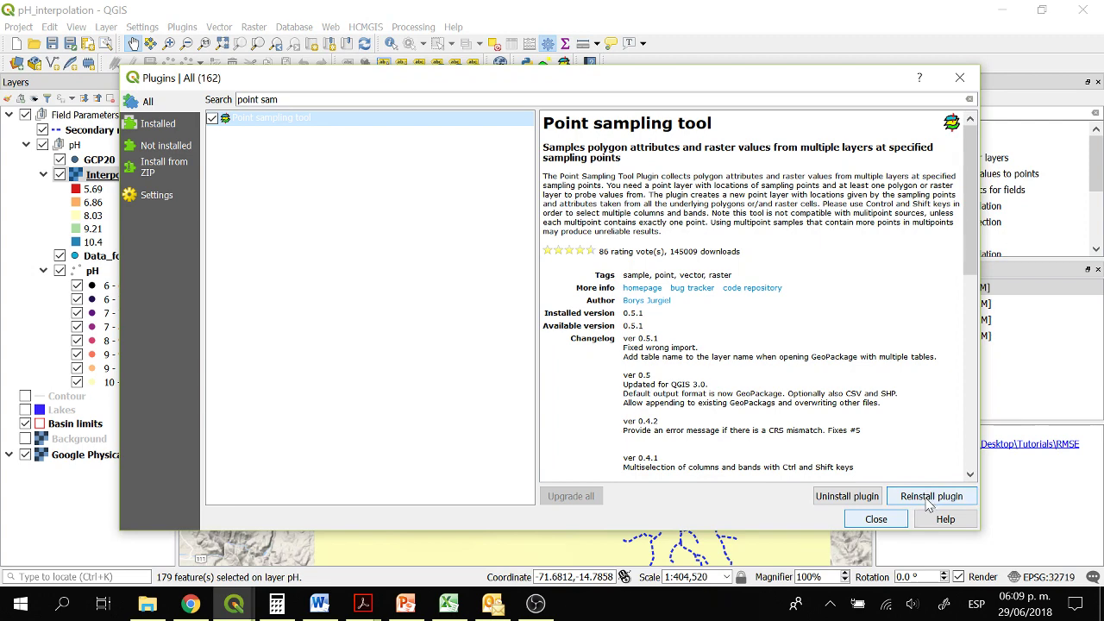
pyautogui.click(877, 519)
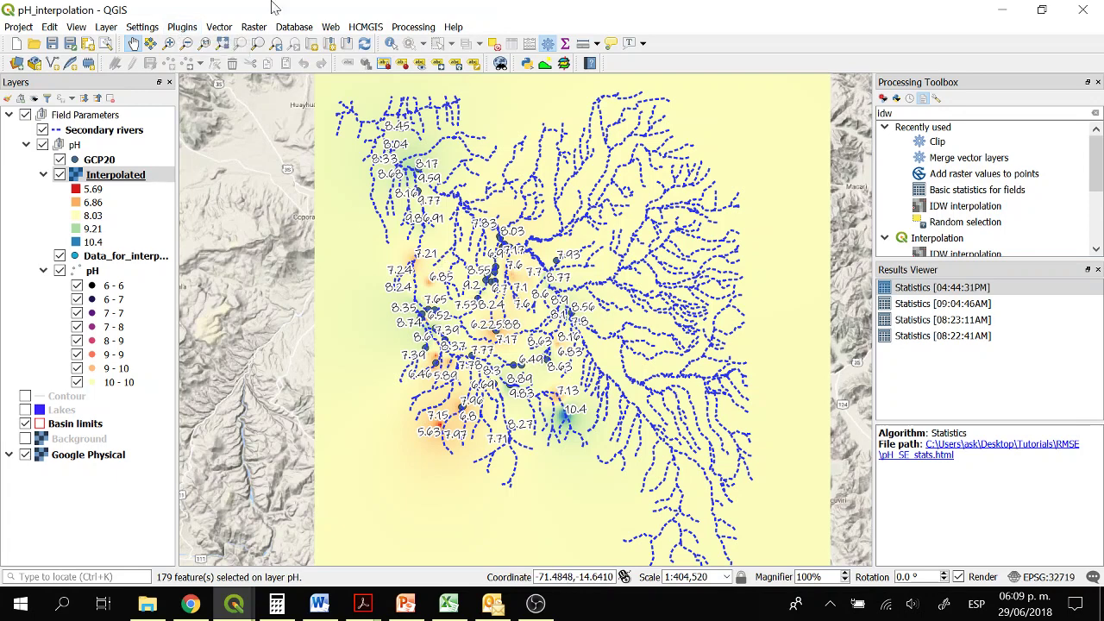
# - Launch the Point sampling tool from Plugins > Analyses, then close it
pyautogui.click(182, 27)
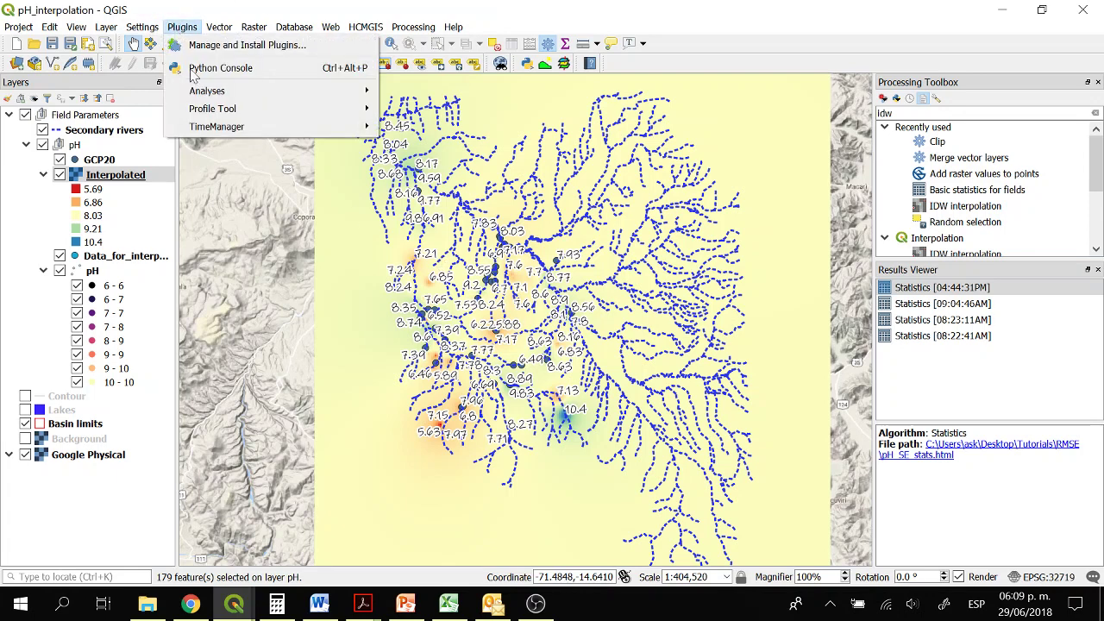
pyautogui.moveTo(214, 102)
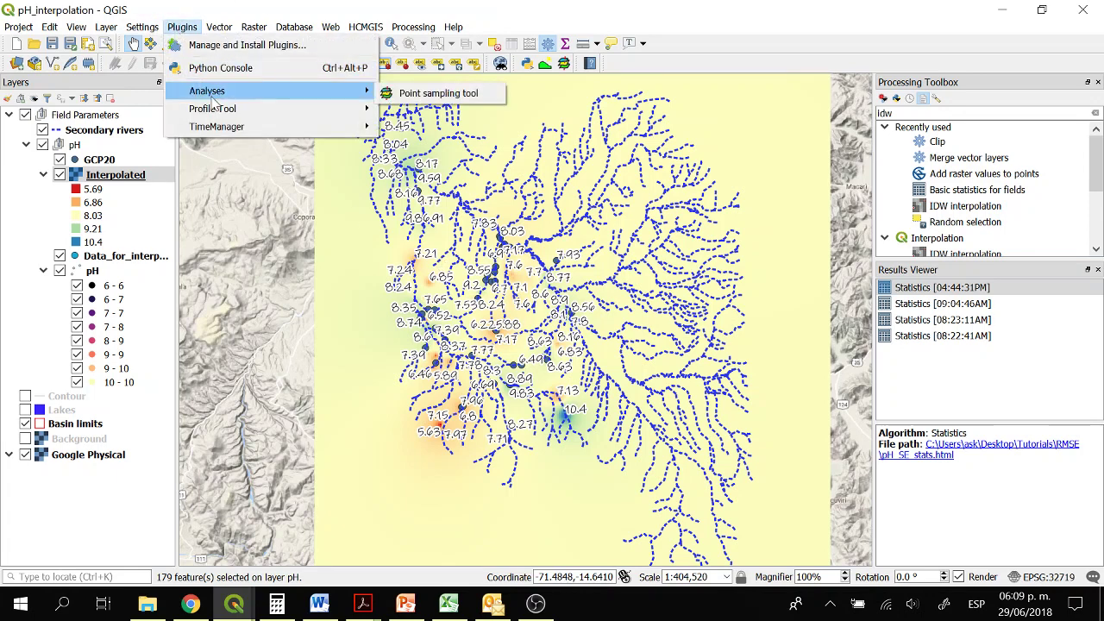
pyautogui.click(429, 97)
pyautogui.moveTo(578, 152); pyautogui.dragTo(669, 117)
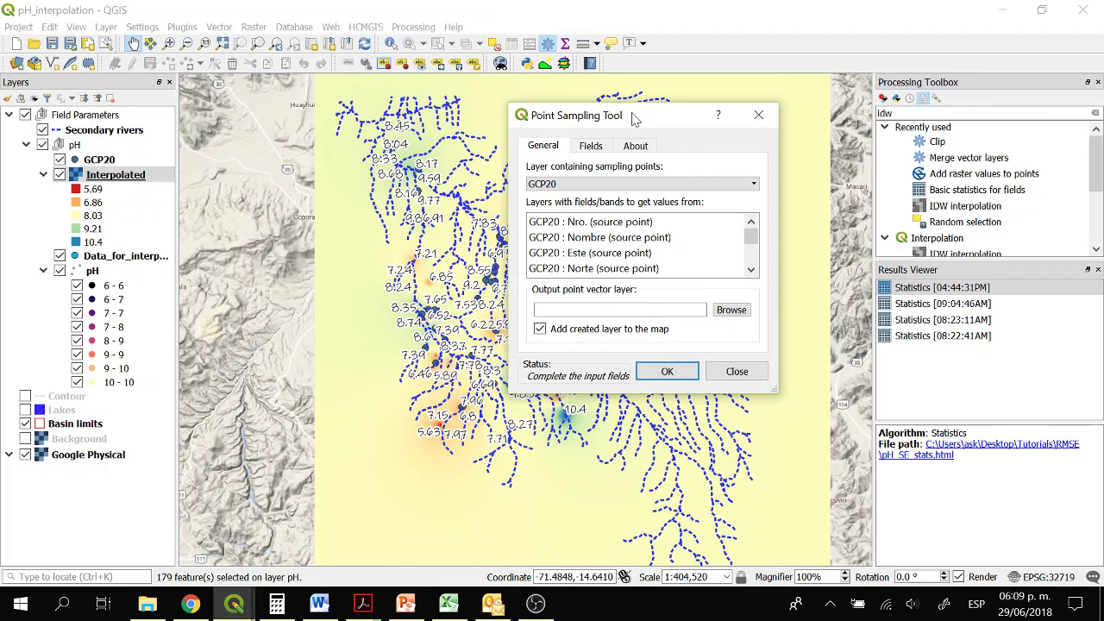
pyautogui.moveTo(634, 119); pyautogui.dragTo(535, 144)
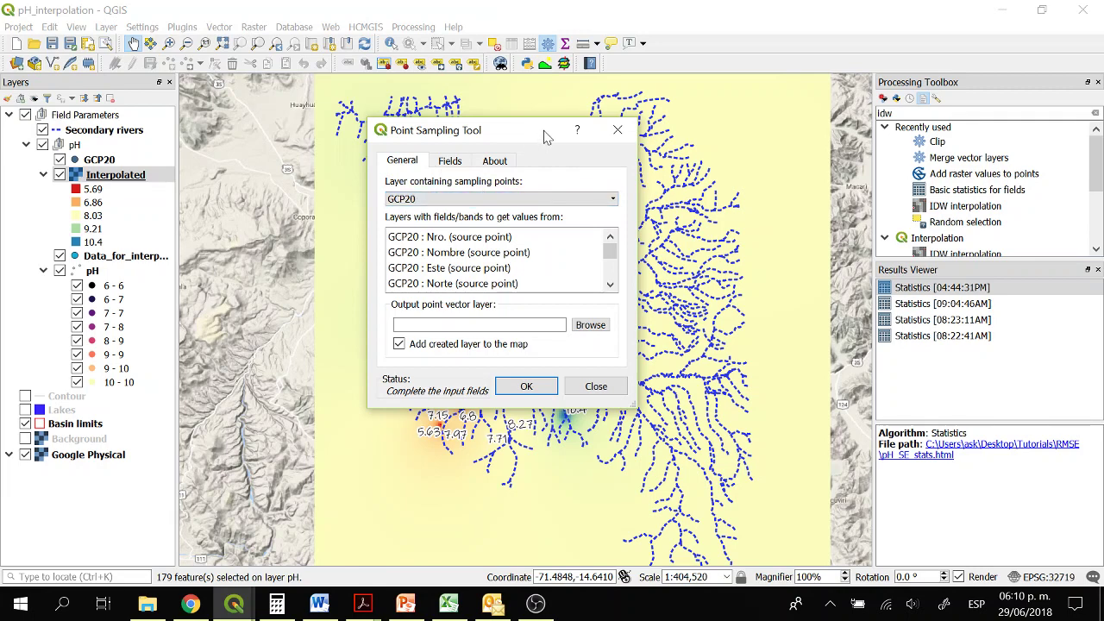
pyautogui.click(618, 128)
# - Inspect GCP20's attribute table columns, then close the table
pyautogui.rightClick(101, 161)
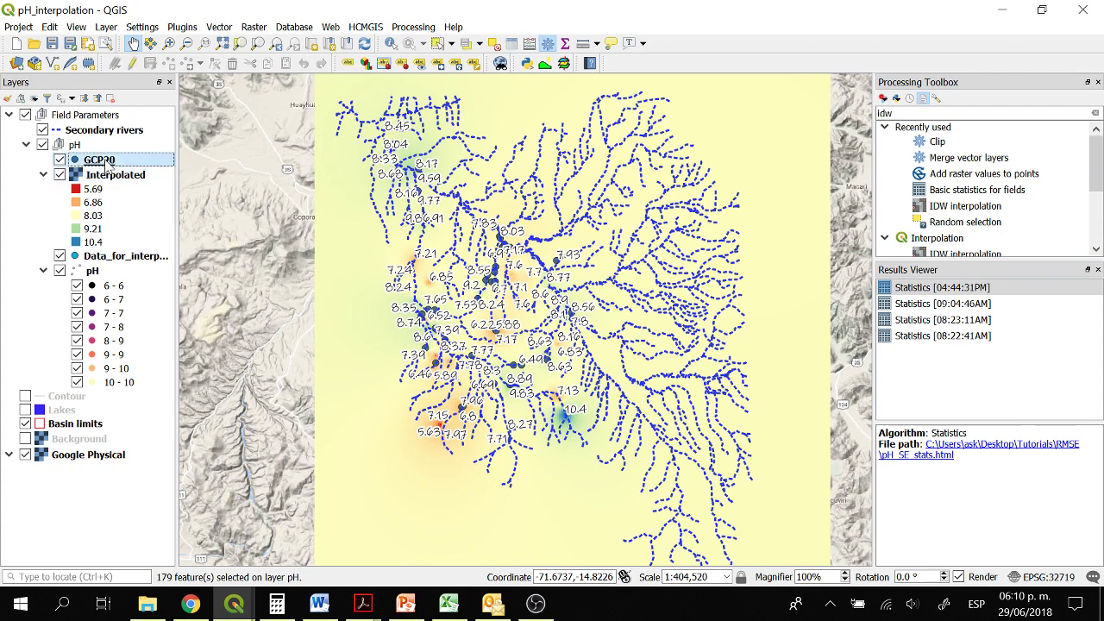
pyautogui.click(220, 318)
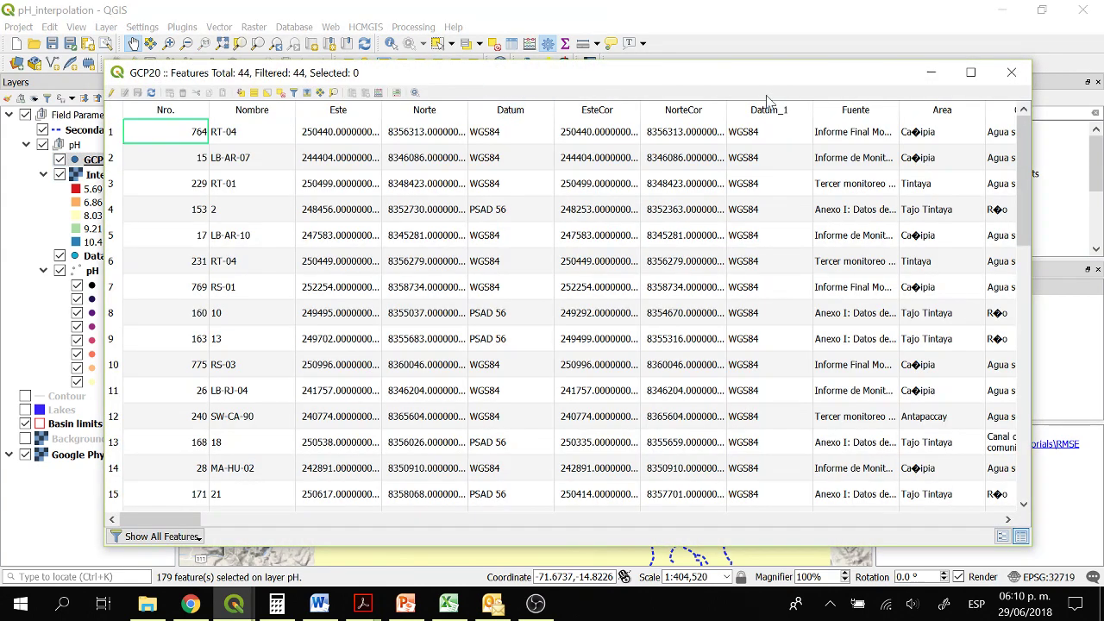
pyautogui.click(1012, 72)
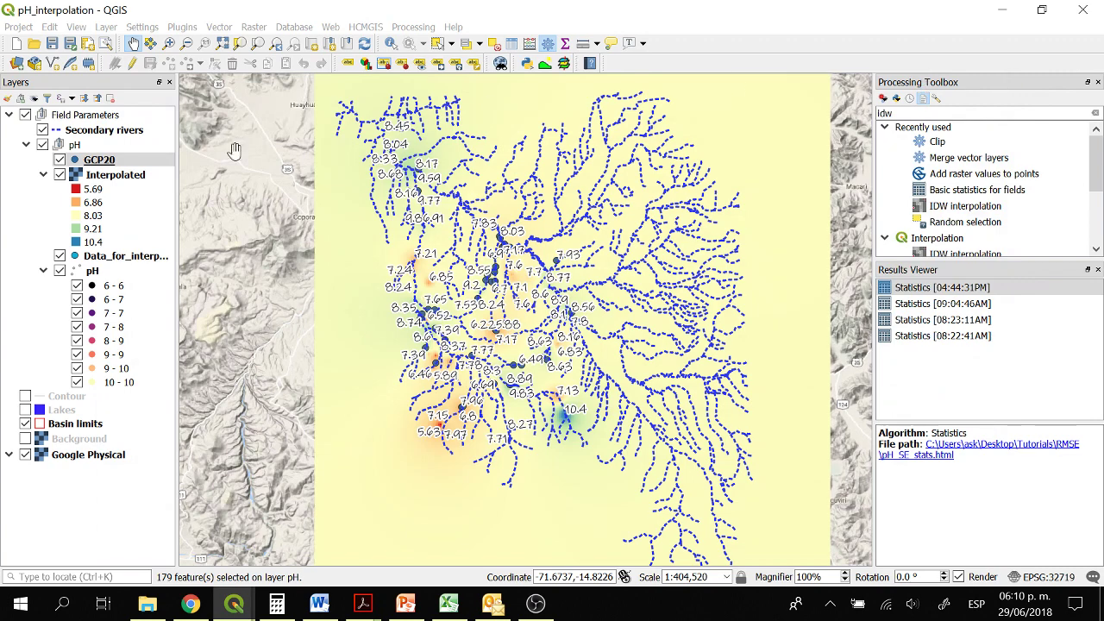
pyautogui.rightClick(116, 165)
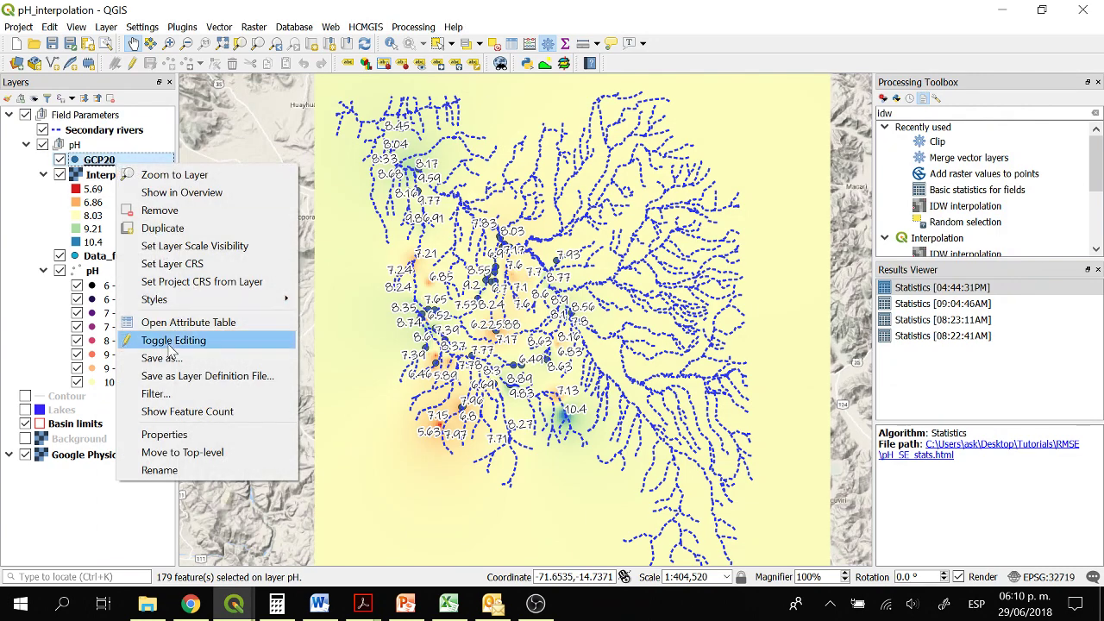
pyautogui.click(179, 318)
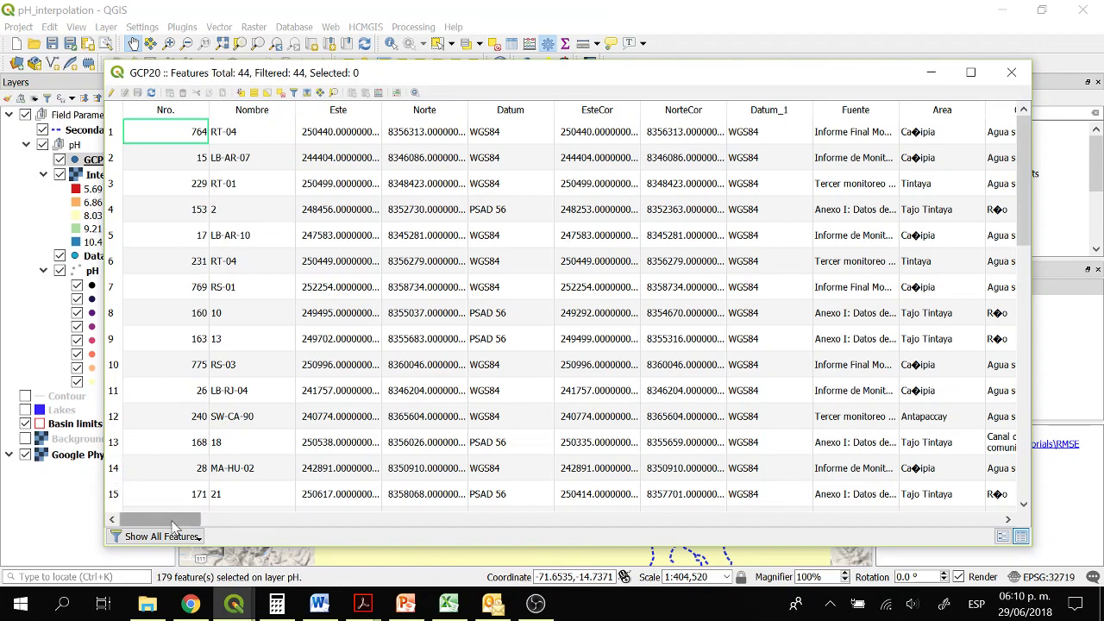
pyautogui.moveTo(172, 526); pyautogui.dragTo(300, 530)
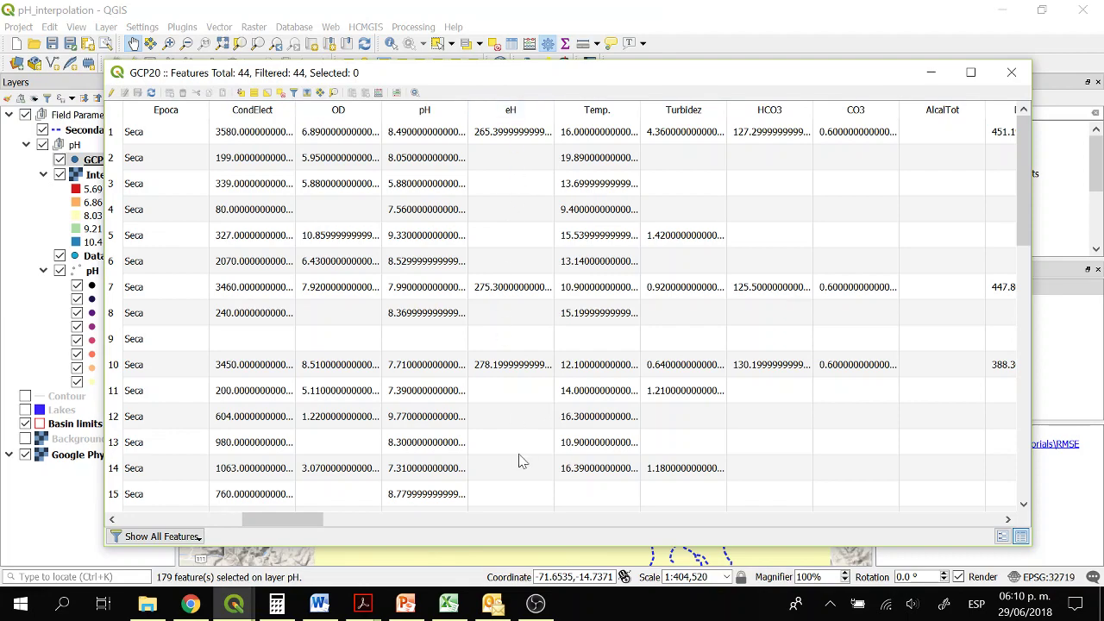
pyautogui.click(1011, 71)
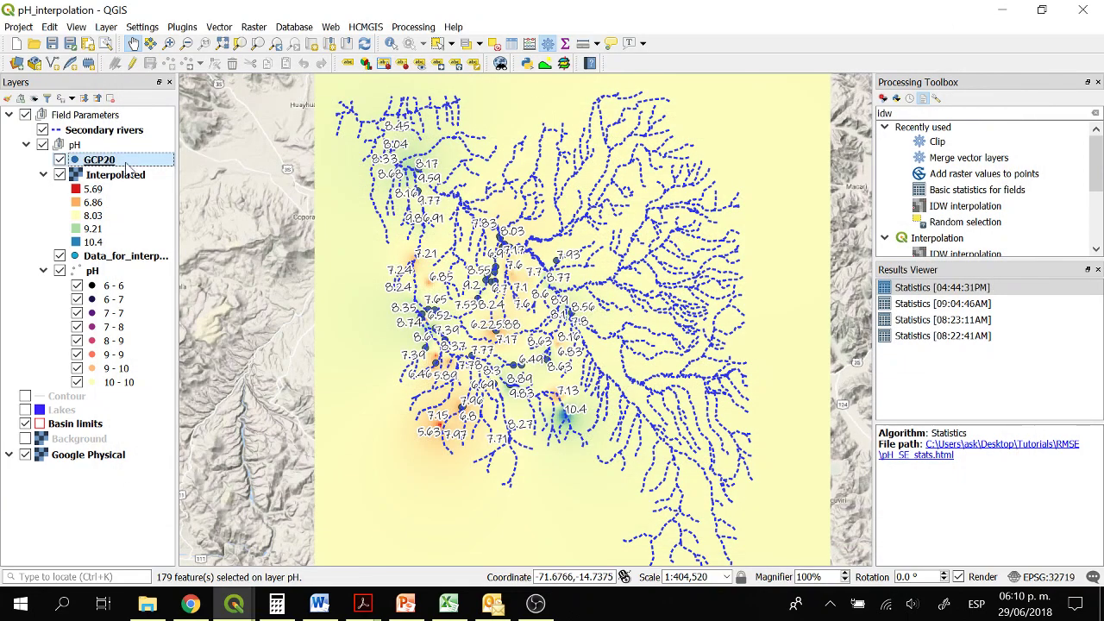
# - Reopen the Point sampling tool with GCP20 as the sampling points layer
pyautogui.click(182, 26)
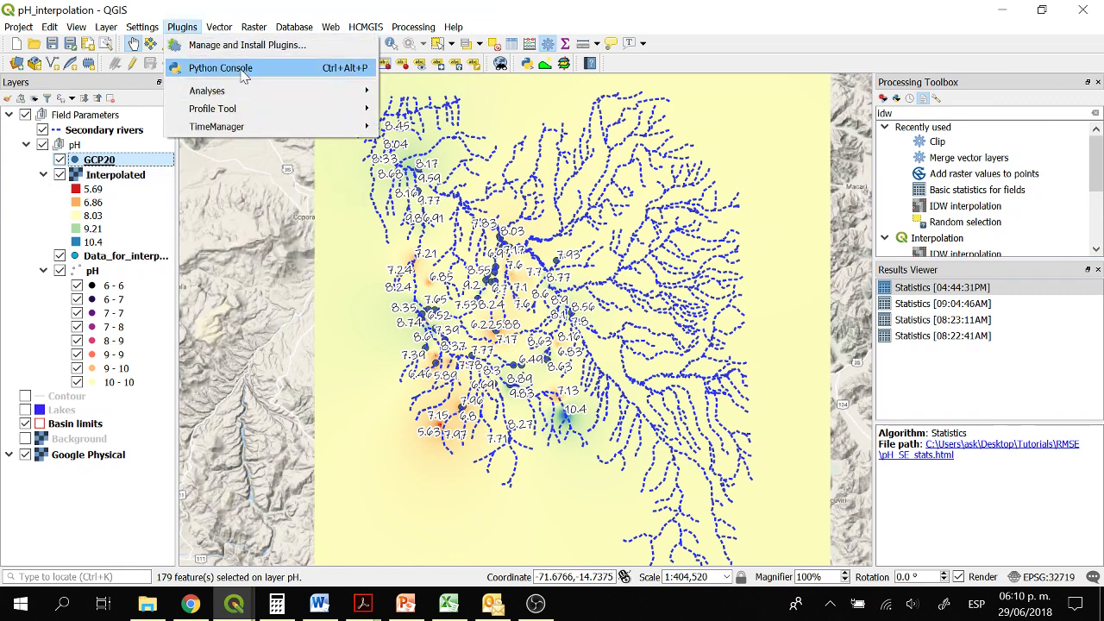
pyautogui.moveTo(220, 92)
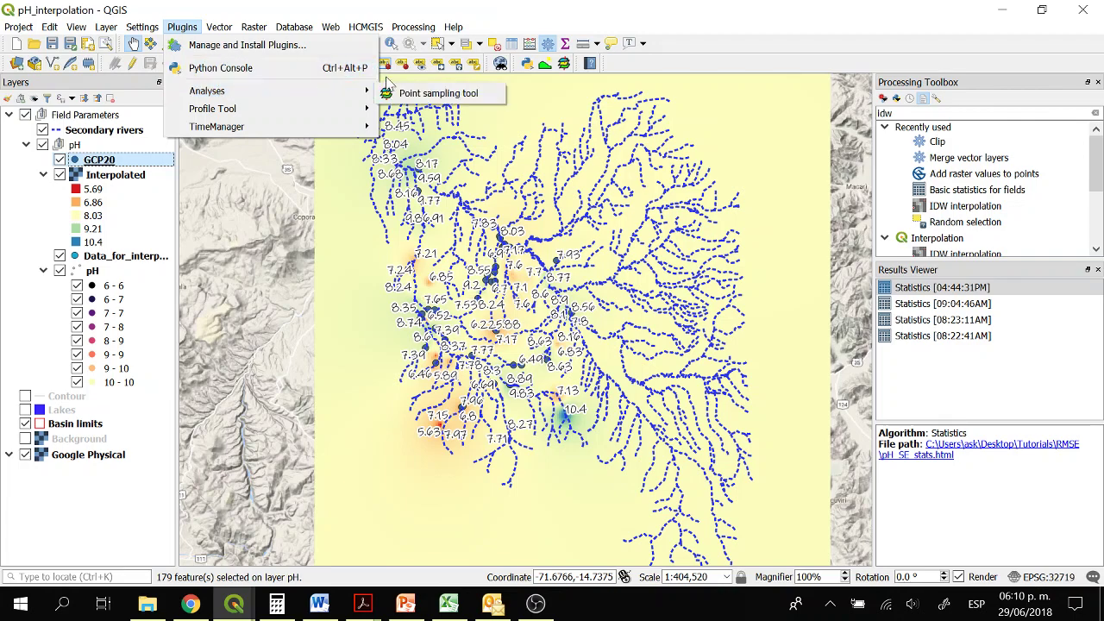
pyautogui.click(436, 93)
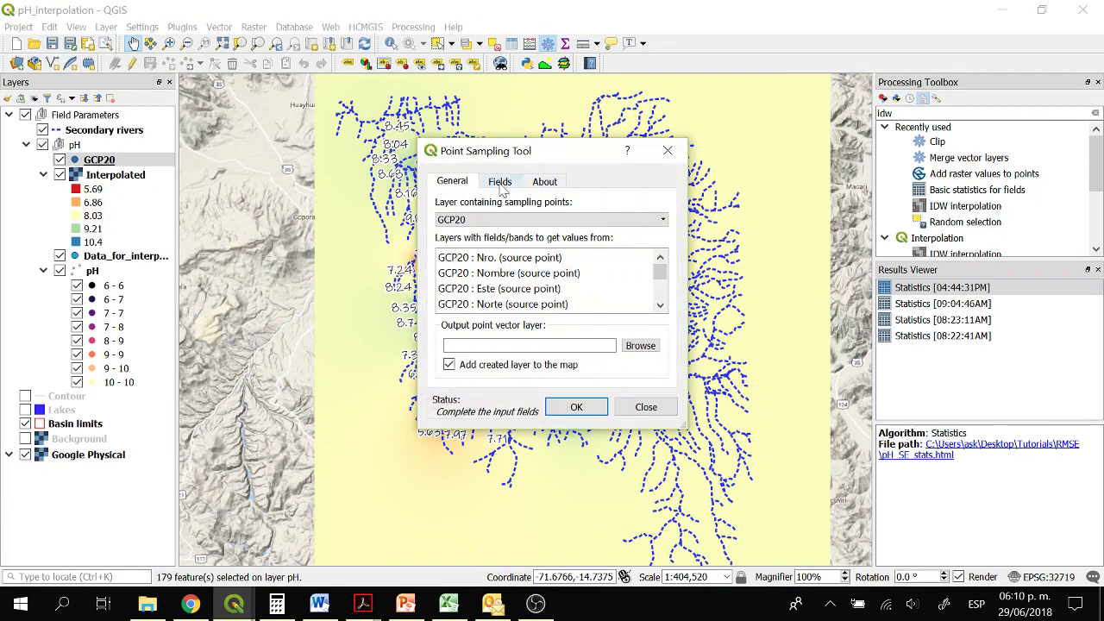
pyautogui.click(498, 223)
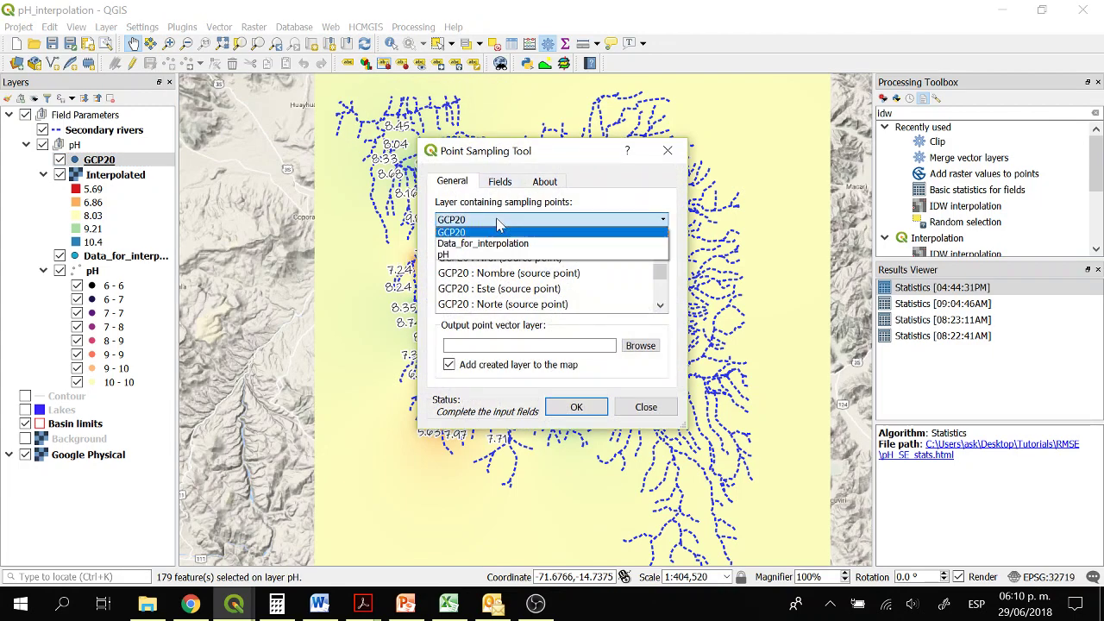
pyautogui.click(493, 233)
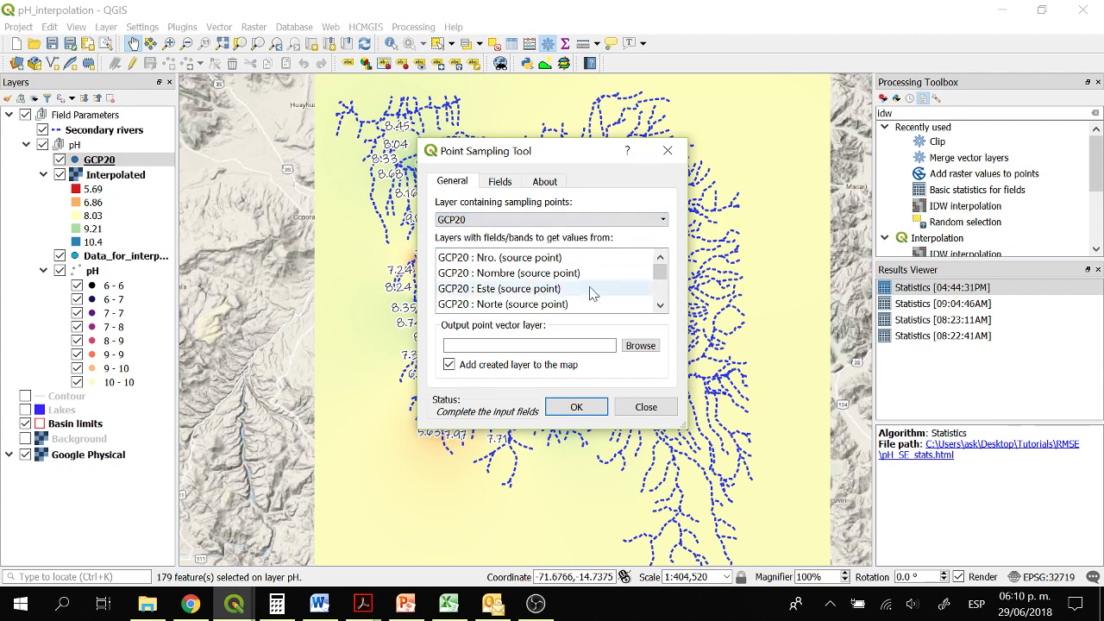
# - Select GCP20 : pH in the list of values to sample
pyautogui.click(661, 307)
pyautogui.click(660, 307)
pyautogui.click(660, 307)
pyautogui.click(660, 307)
pyautogui.click(660, 307)
pyautogui.click(660, 307)
pyautogui.click(660, 307)
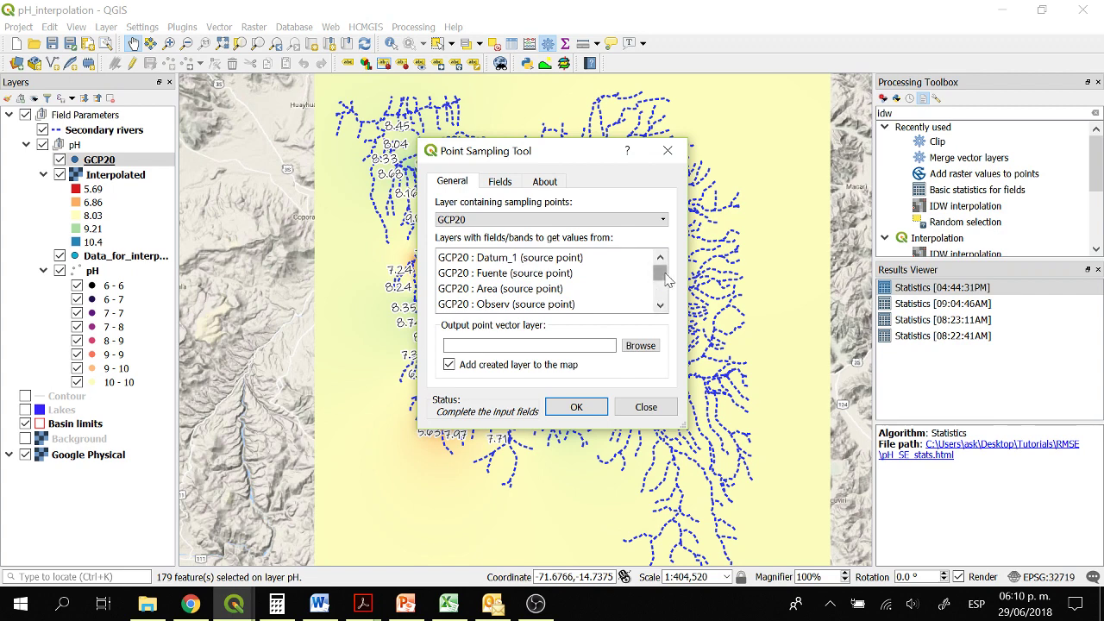
pyautogui.moveTo(665, 278); pyautogui.dragTo(660, 290)
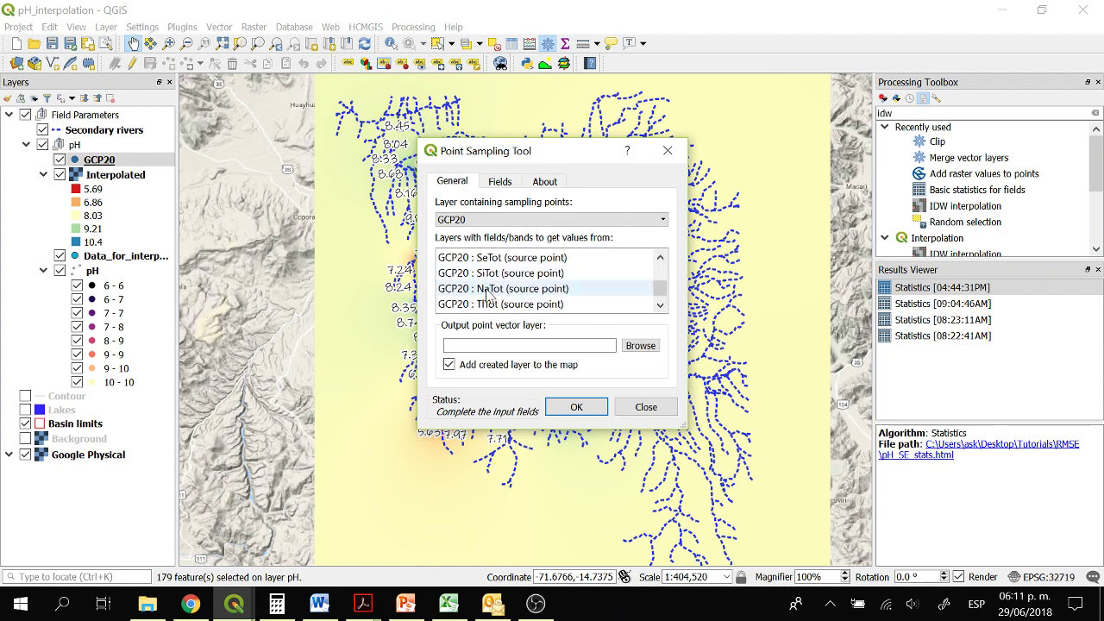
pyautogui.scroll(8, 488, 294)
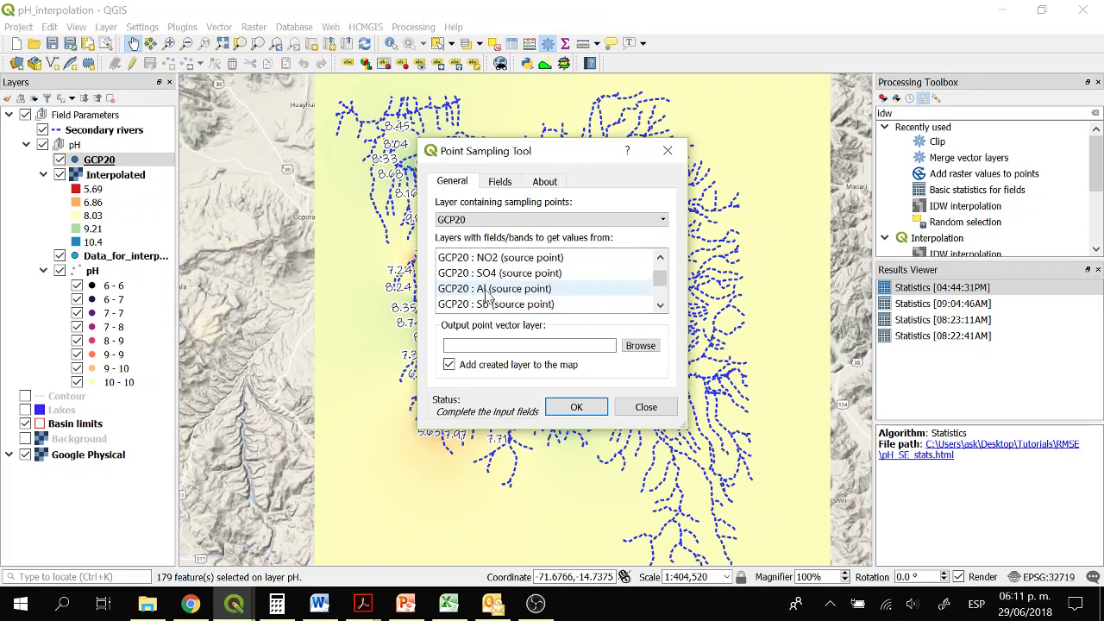
pyautogui.scroll(4, 488, 294)
pyautogui.click(489, 292)
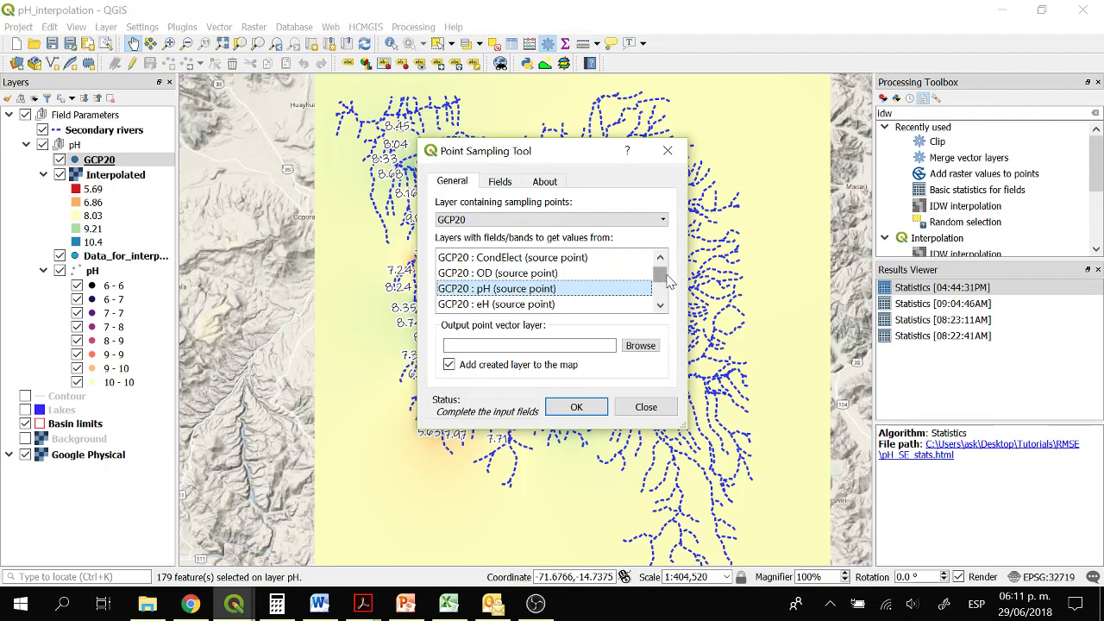
# - Also select Interpolated : Band 1 (raster) as a value to sample
pyautogui.moveTo(663, 279); pyautogui.dragTo(663, 294)
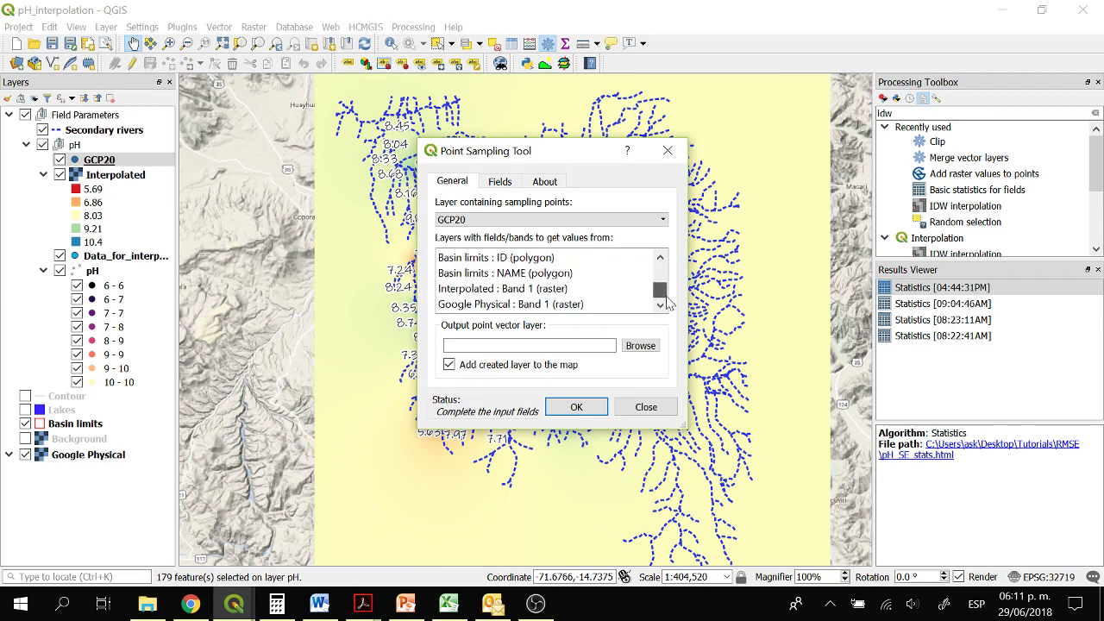
pyautogui.click(498, 293)
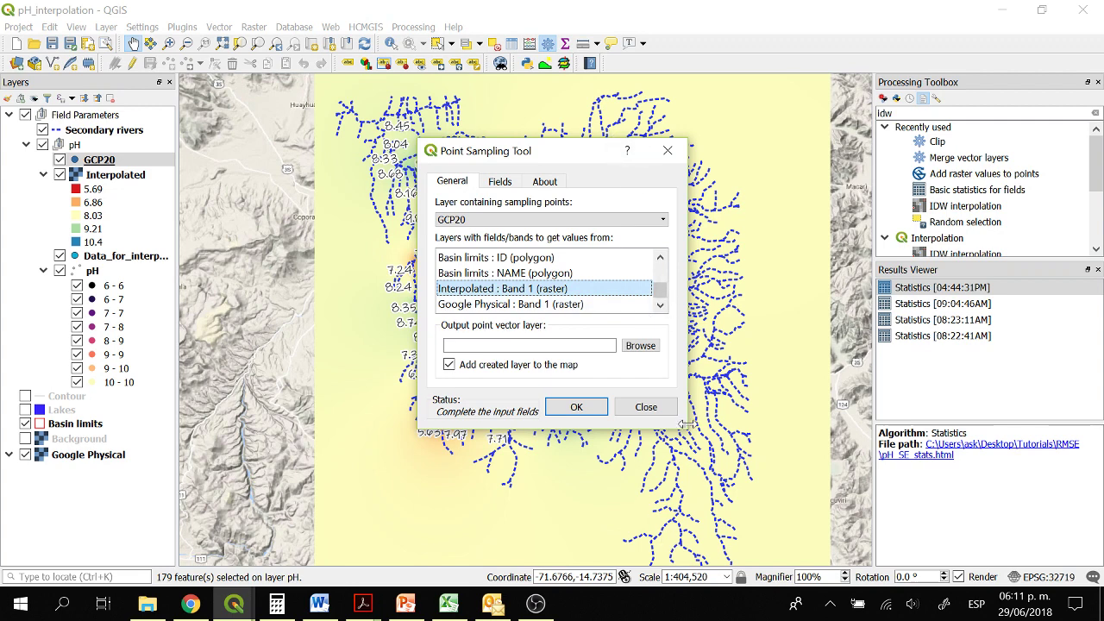
pyautogui.moveTo(687, 429); pyautogui.dragTo(897, 584)
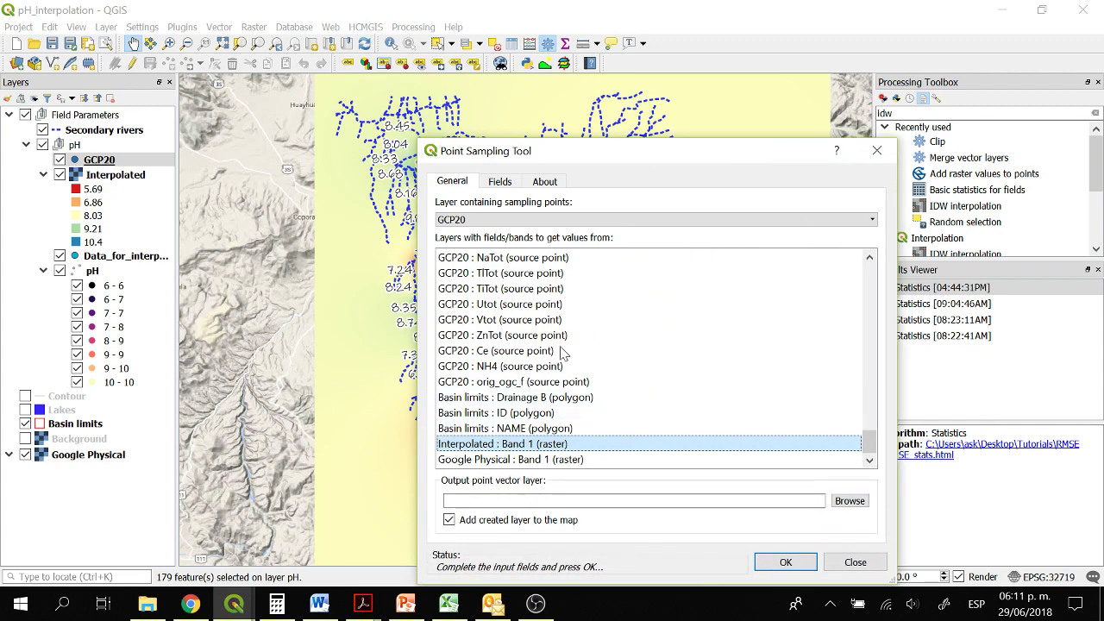
pyautogui.scroll(5, 557, 354)
pyautogui.scroll(3, 556, 354)
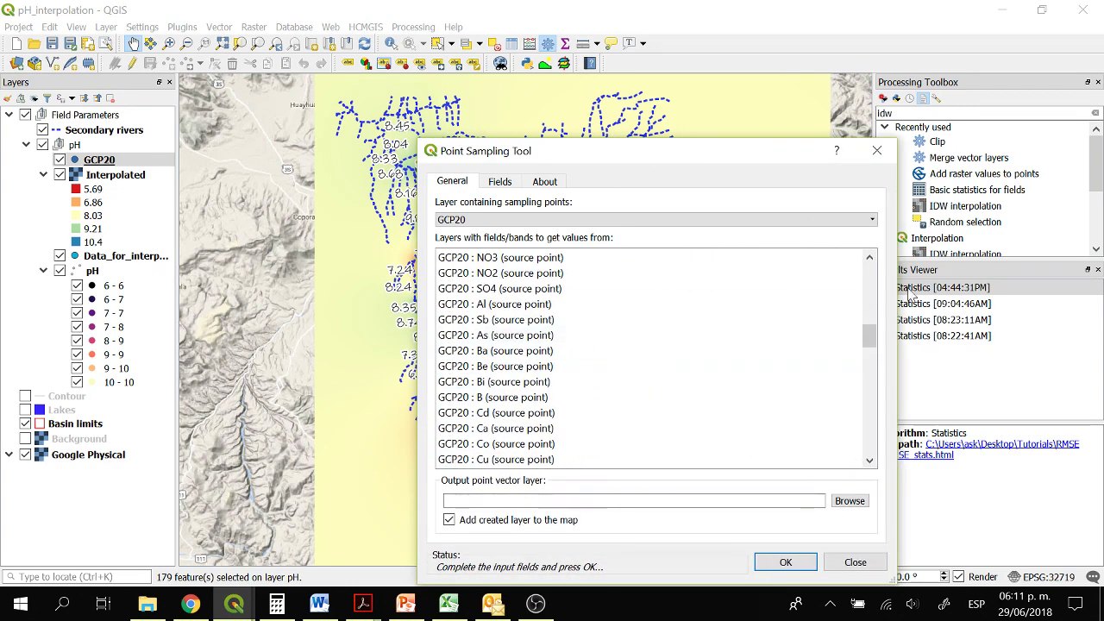
pyautogui.moveTo(870, 335); pyautogui.dragTo(873, 280)
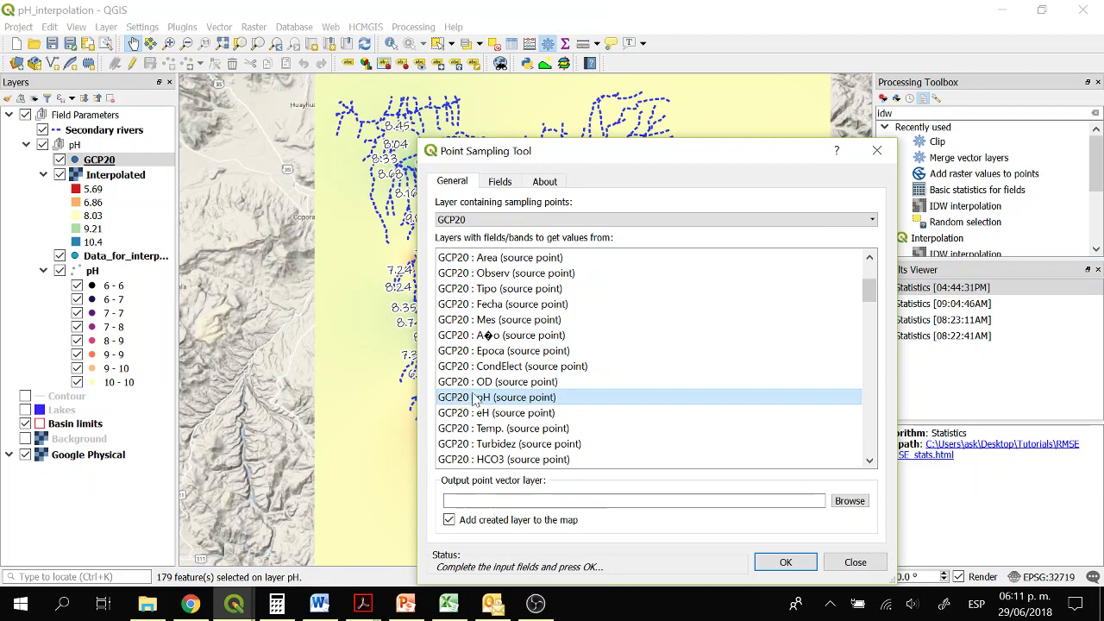
pyautogui.moveTo(870, 291); pyautogui.dragTo(861, 457)
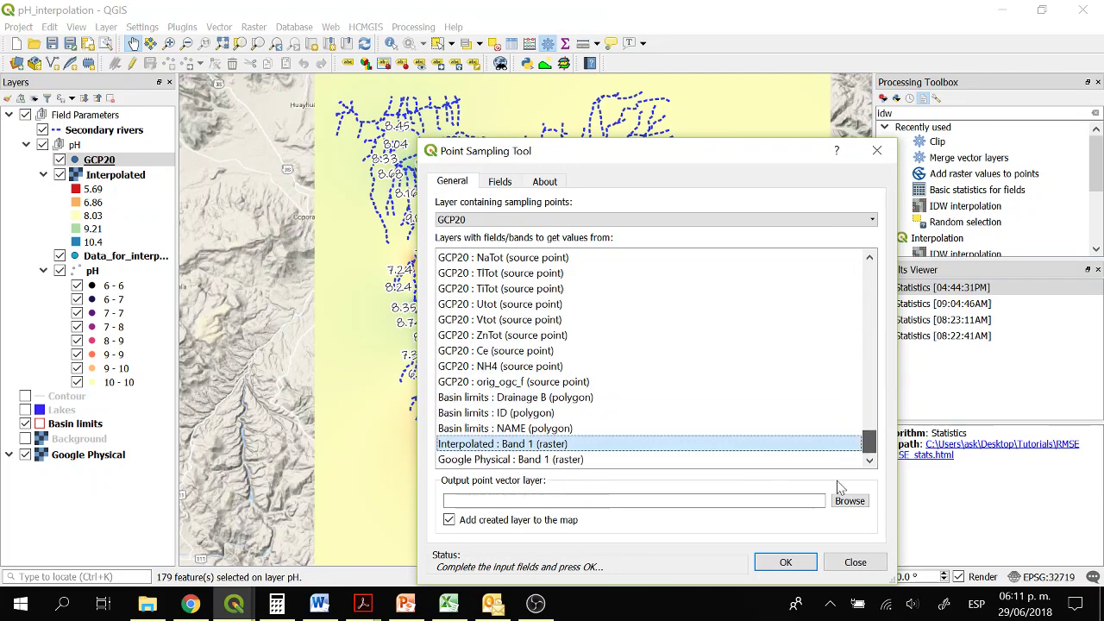
pyautogui.click(479, 444)
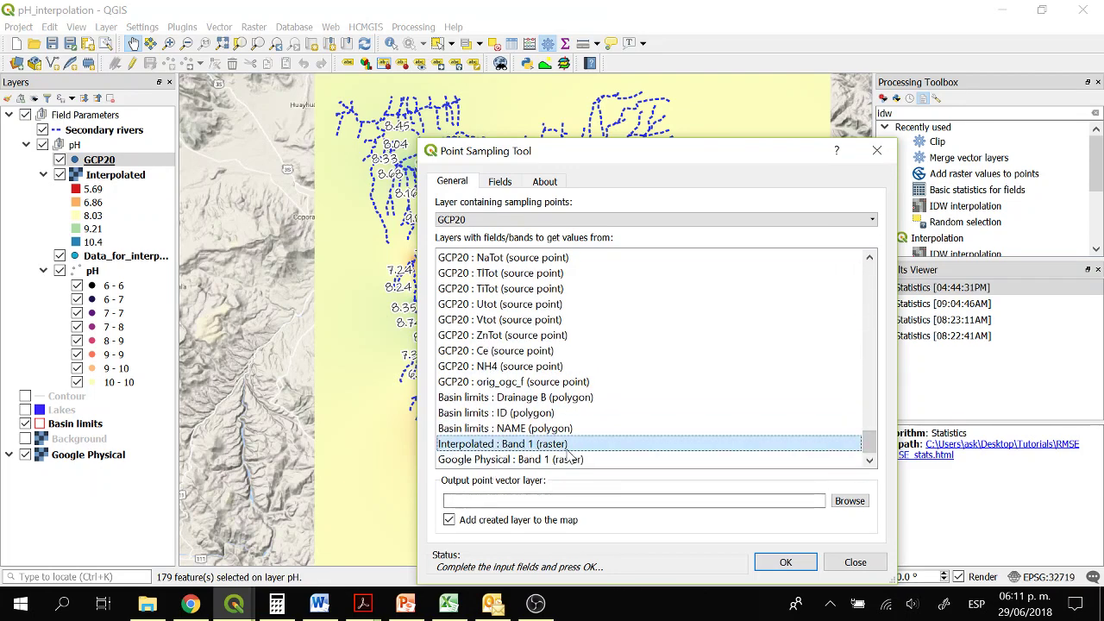
pyautogui.moveTo(779, 150); pyautogui.dragTo(667, 111)
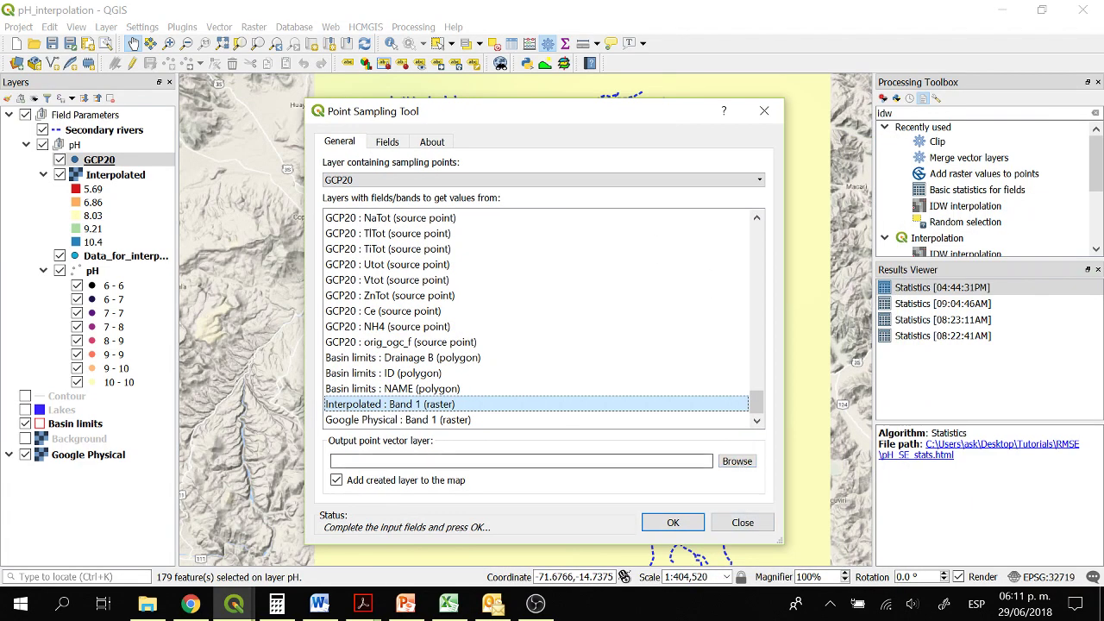
# - Browse for the output to Desktop > Tutorials > RMSE > 2
pyautogui.click(738, 461)
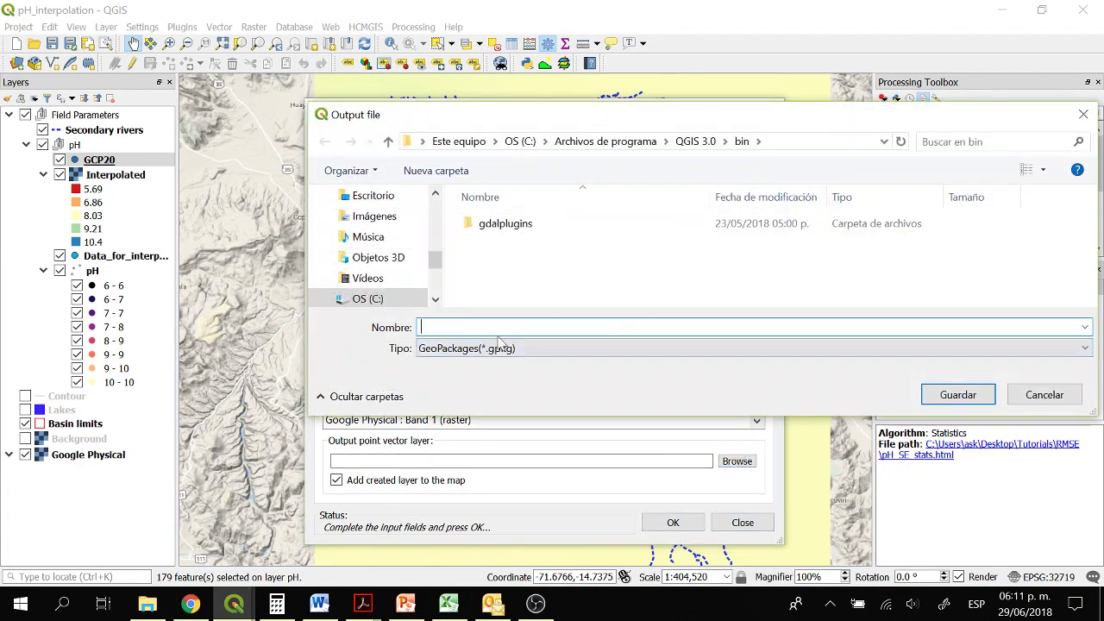
pyautogui.scroll(5, 388, 254)
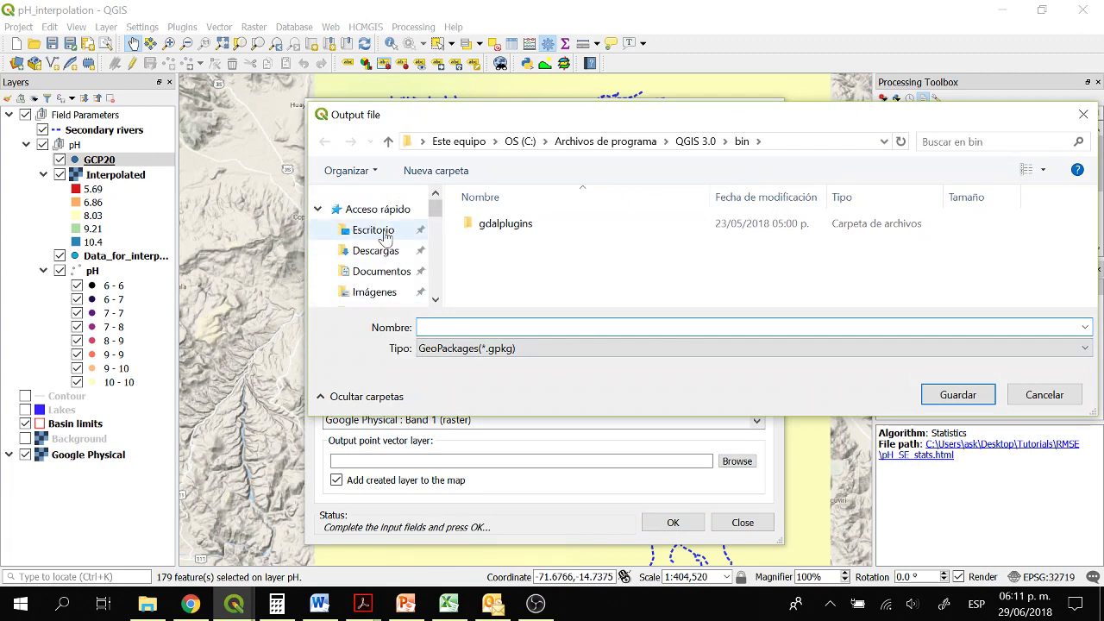
pyautogui.click(373, 230)
pyautogui.scroll(-3, 548, 259)
pyautogui.doubleClick(536, 280)
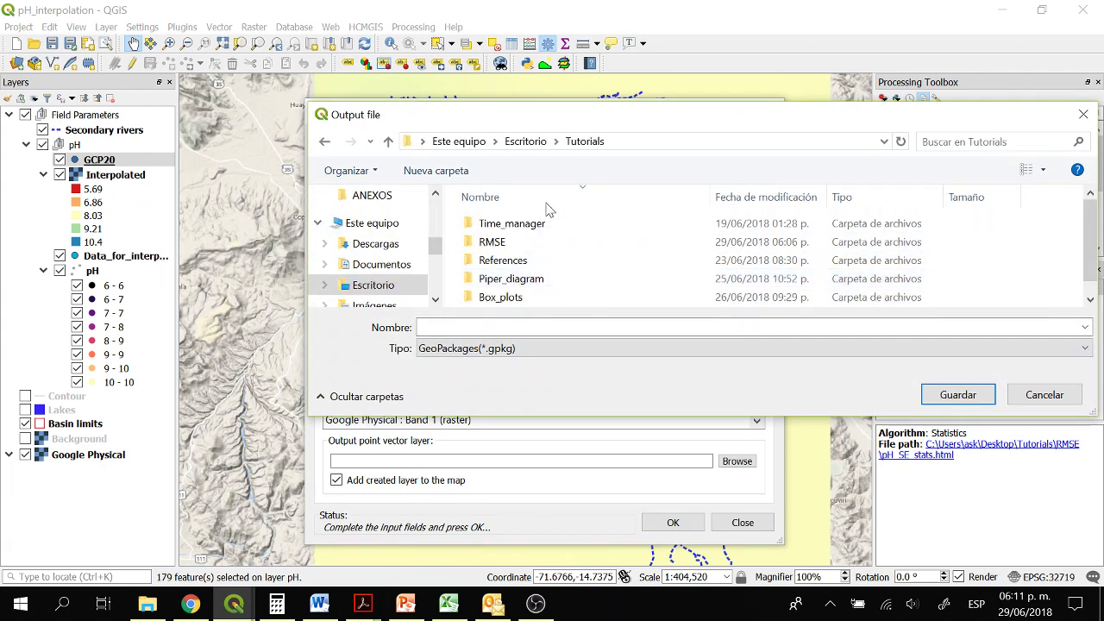
pyautogui.scroll(2, 526, 256)
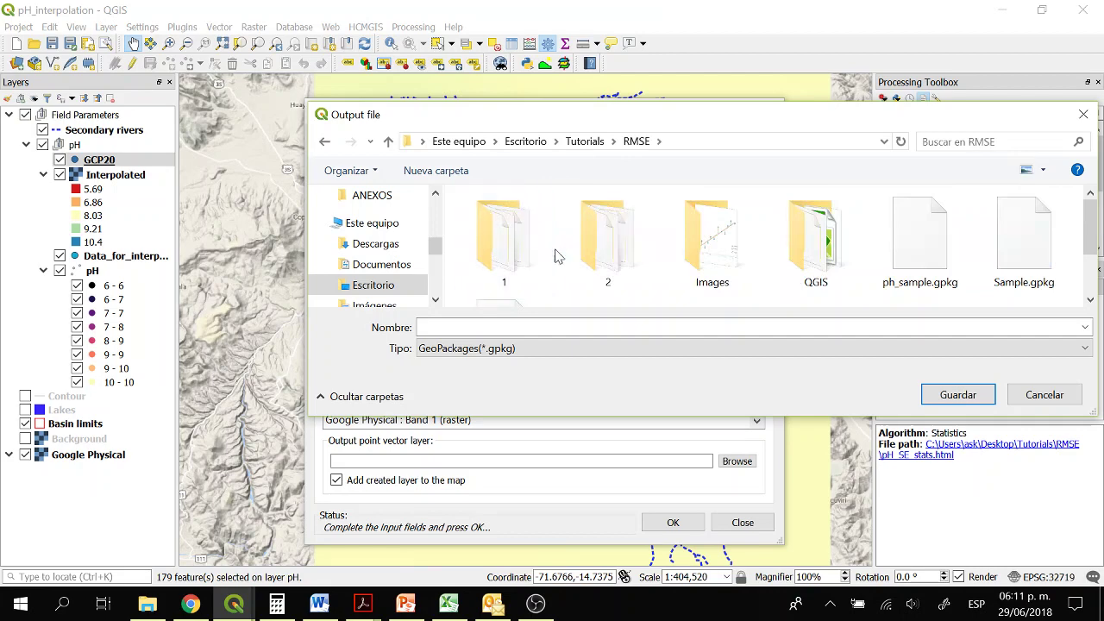
pyautogui.doubleClick(636, 239)
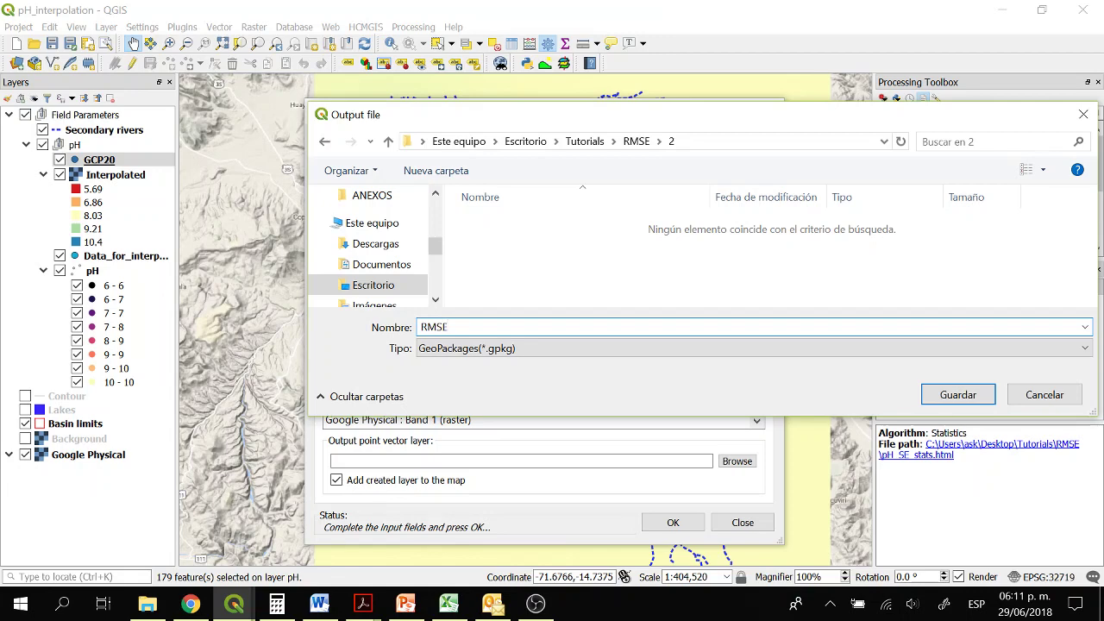
# - Save the output as RMSE.shp in Shapefile format and run the sampling
pyautogui.click(500, 349)
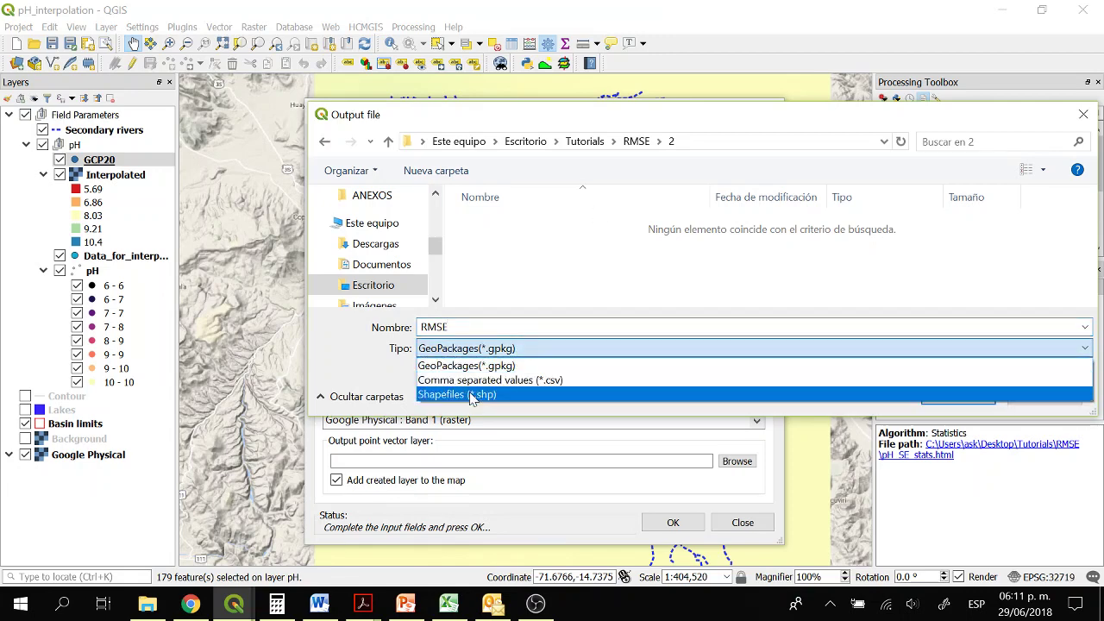
pyautogui.click(505, 395)
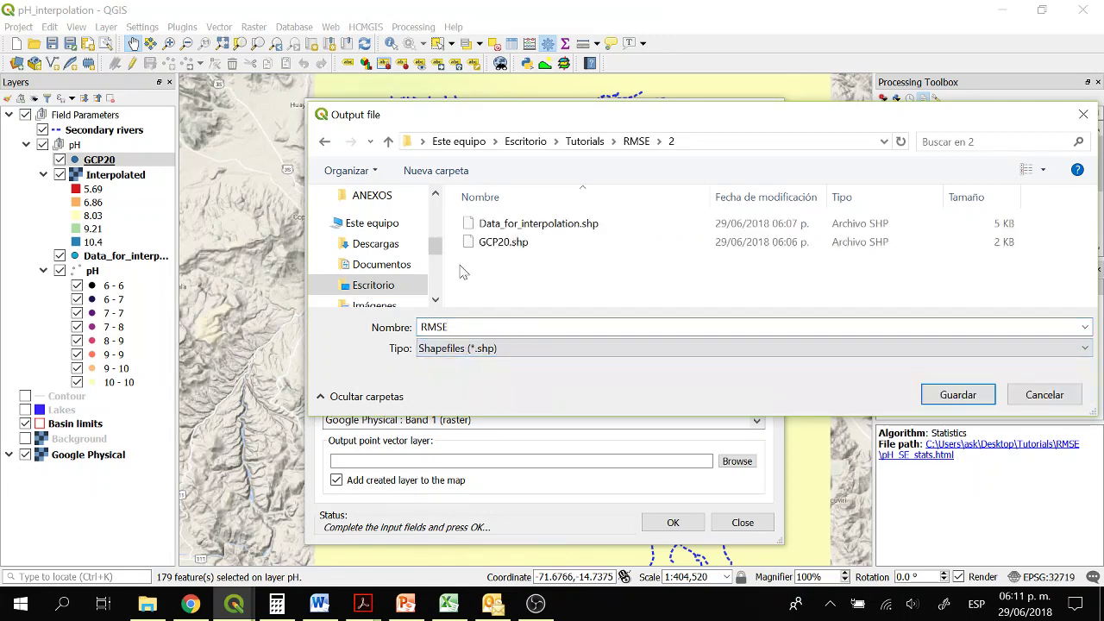
pyautogui.click(959, 395)
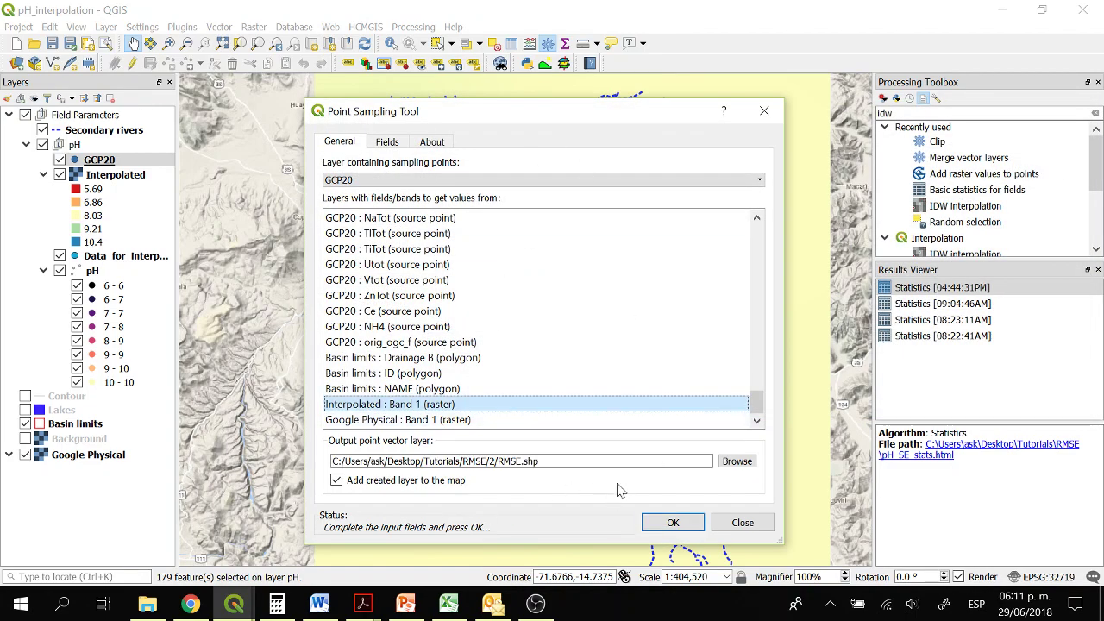
pyautogui.click(671, 523)
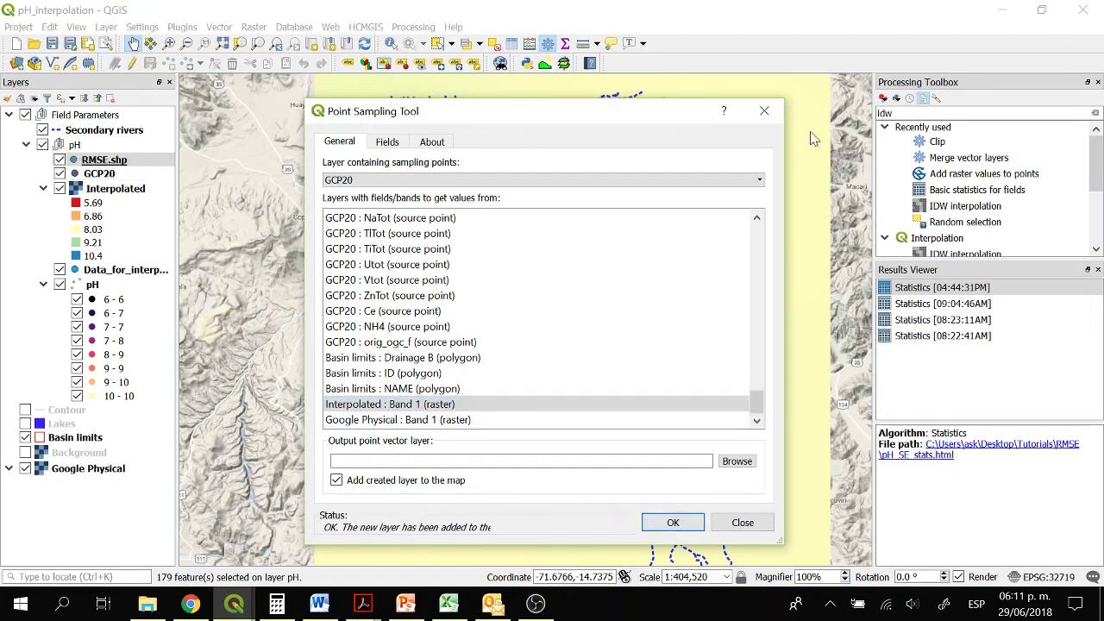
# - Close the sampling tool and hide GCP20, Interpolated and Data_for_interpolation
pyautogui.click(765, 110)
pyautogui.click(59, 188)
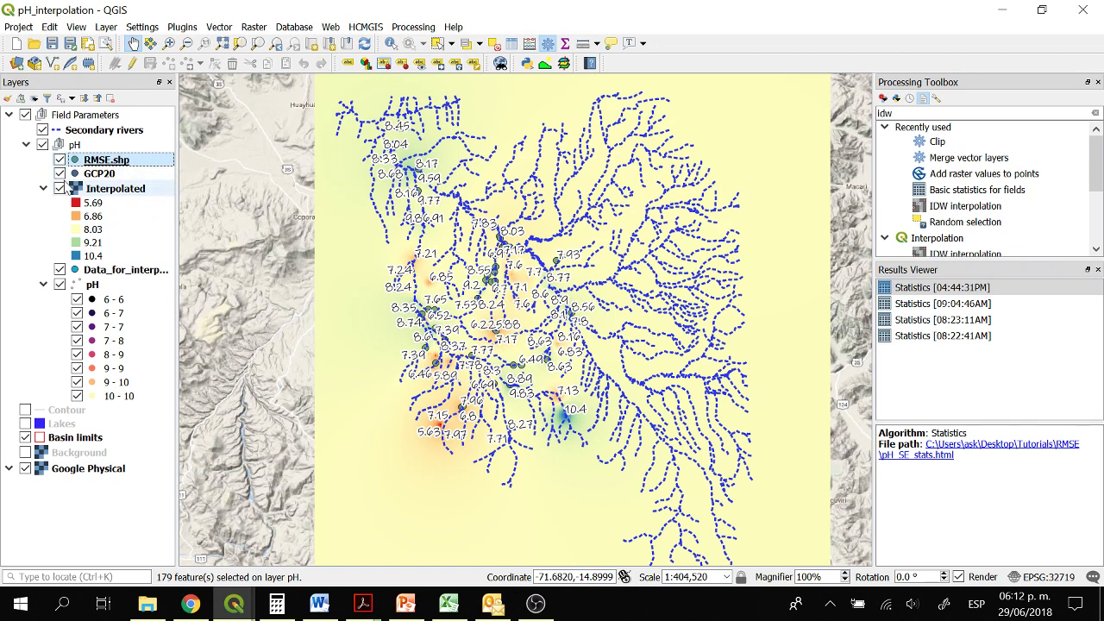
pyautogui.click(59, 174)
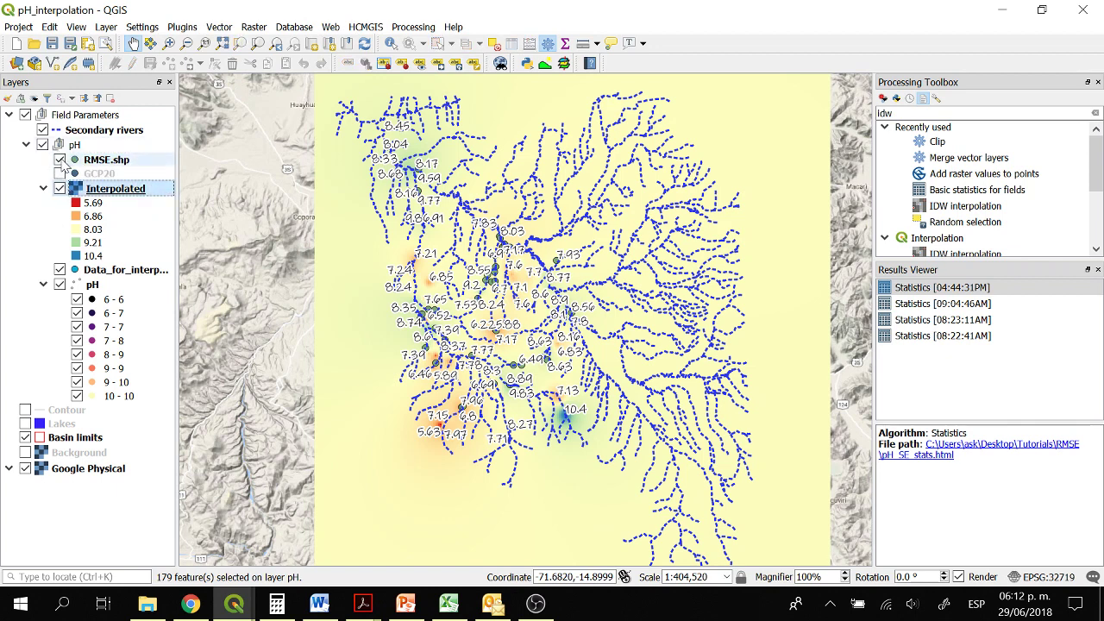
pyautogui.click(74, 161)
pyautogui.click(58, 189)
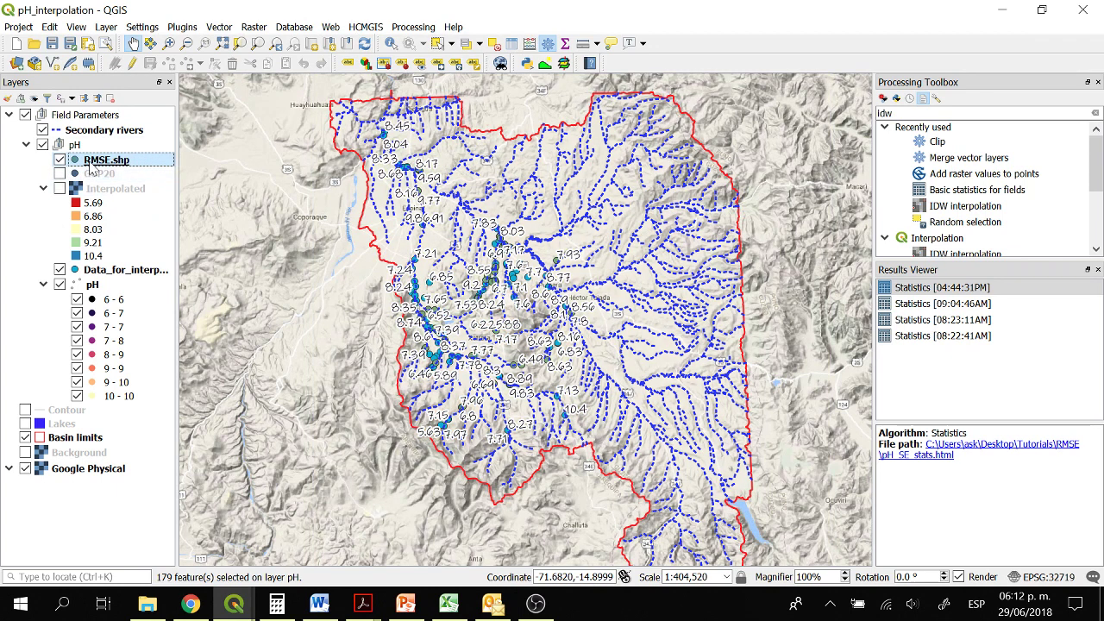
pyautogui.click(58, 270)
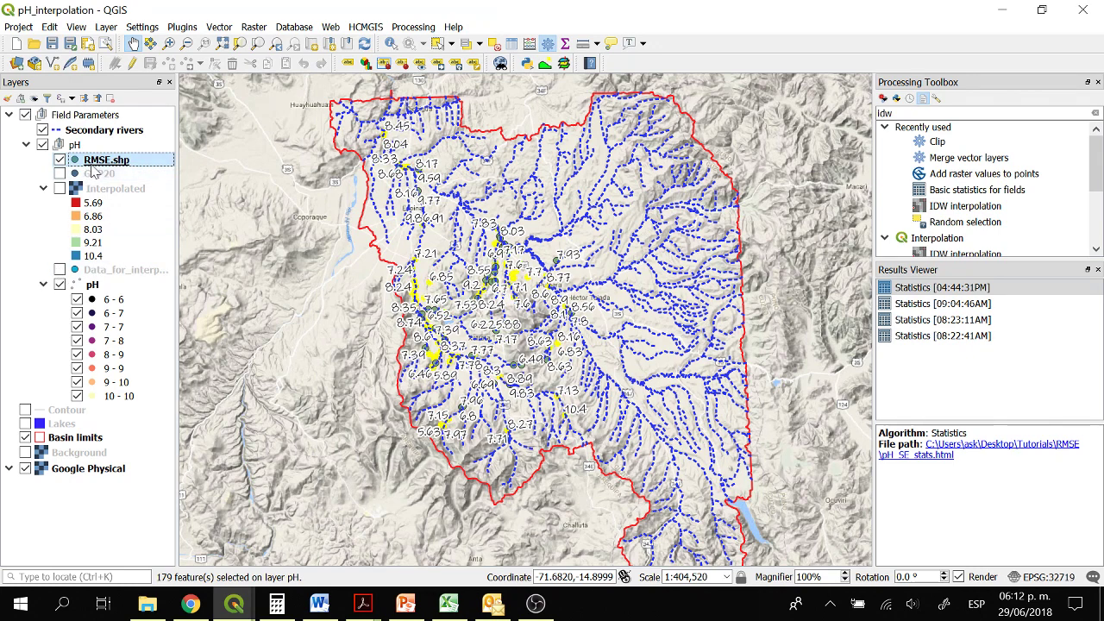
# - Review RMSE.shp's 44-feature attribute table and launch the Field Calculator
pyautogui.rightClick(101, 160)
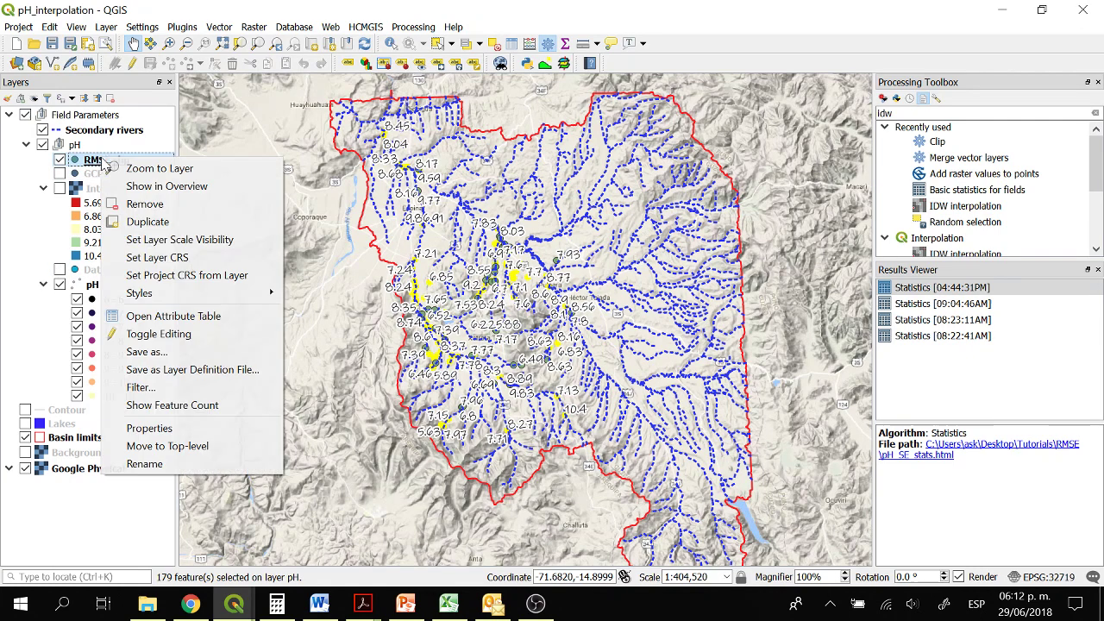
pyautogui.click(184, 317)
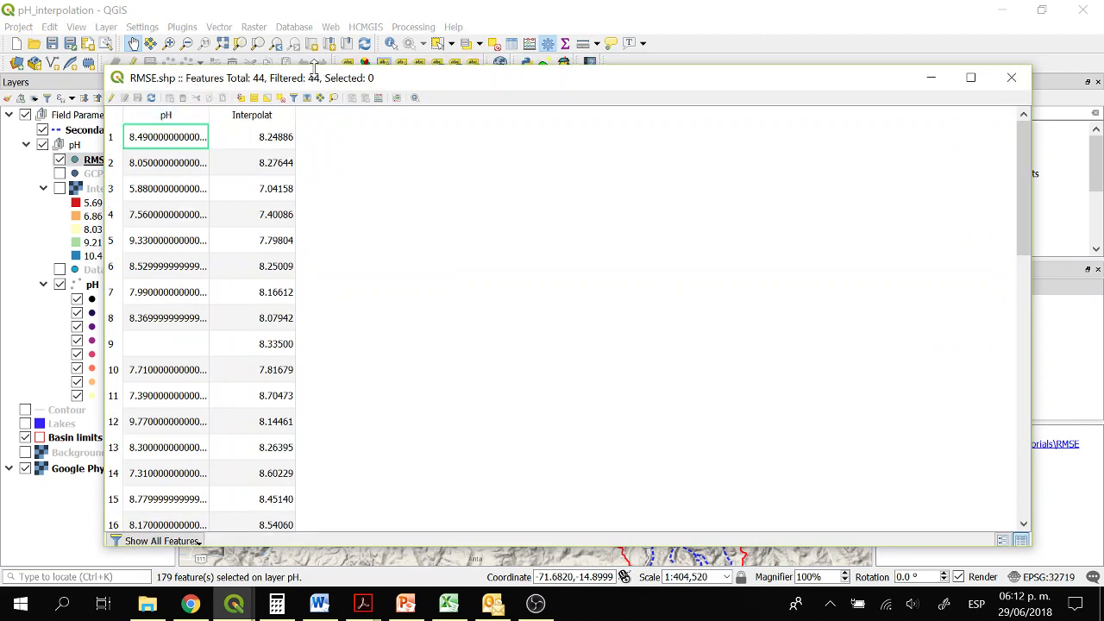
pyautogui.moveTo(309, 78); pyautogui.dragTo(709, 62)
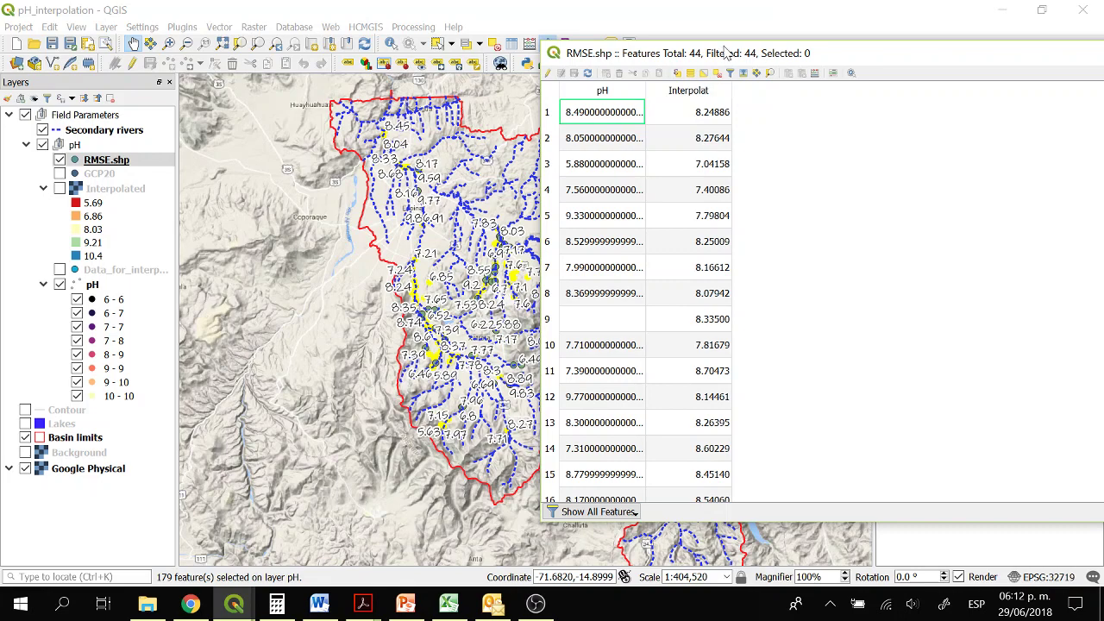
pyautogui.moveTo(730, 52); pyautogui.dragTo(424, 56)
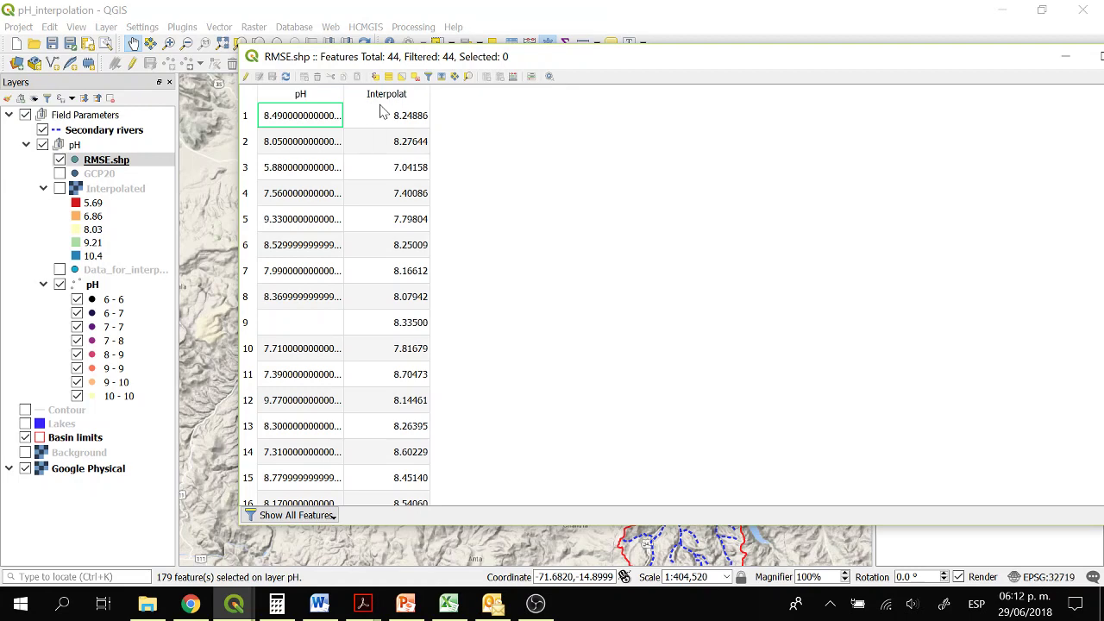
pyautogui.click(513, 78)
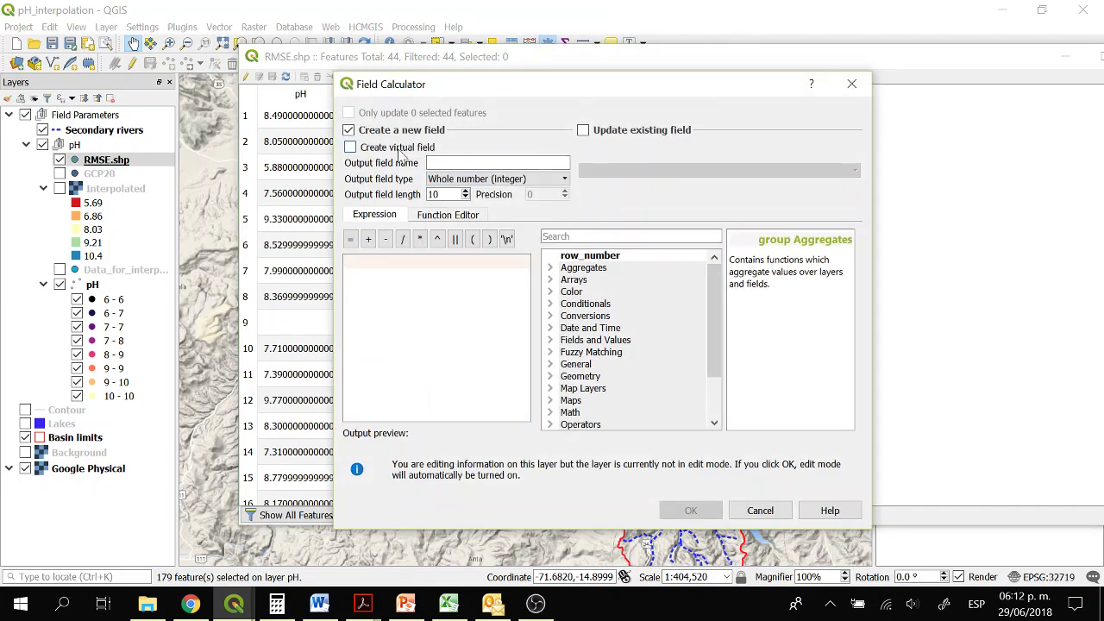
# - Create an integer field SE calculated as ("Interpolat" - "pH") ^ 2 on RMSE.shp
pyautogui.click(539, 163)
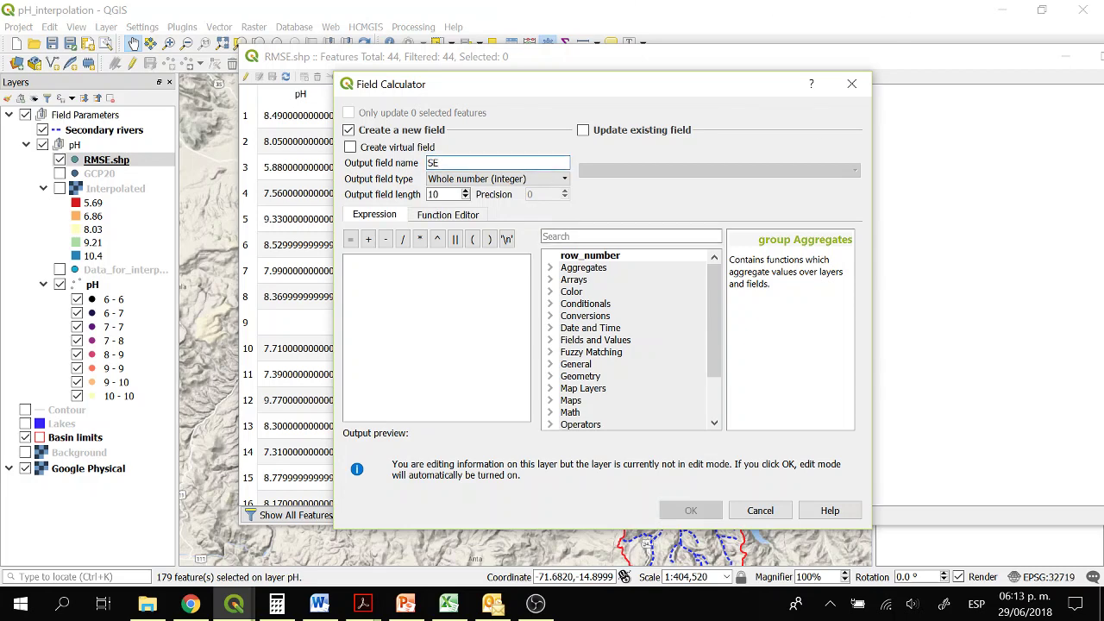
pyautogui.click(349, 261)
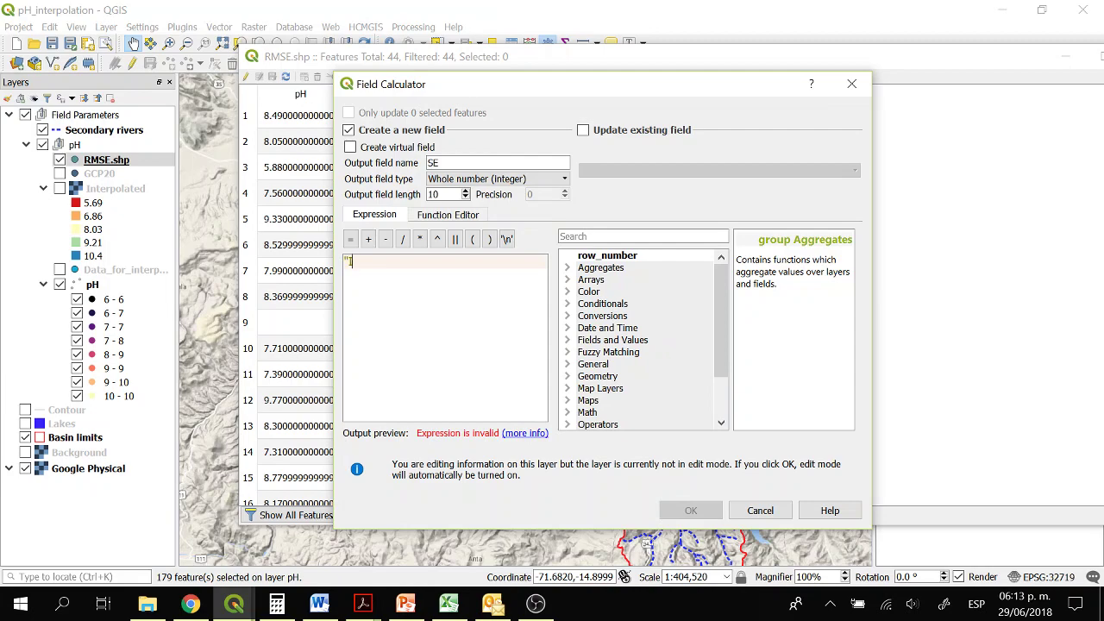
pyautogui.moveTo(653, 84); pyautogui.dragTo(815, 100)
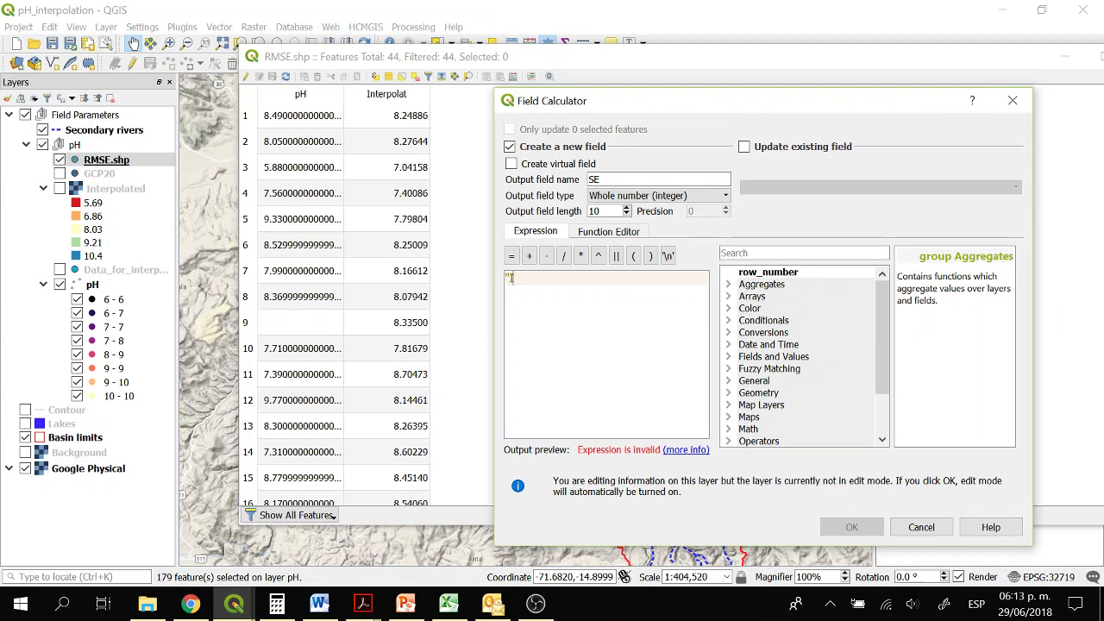
pyautogui.write('Inte')
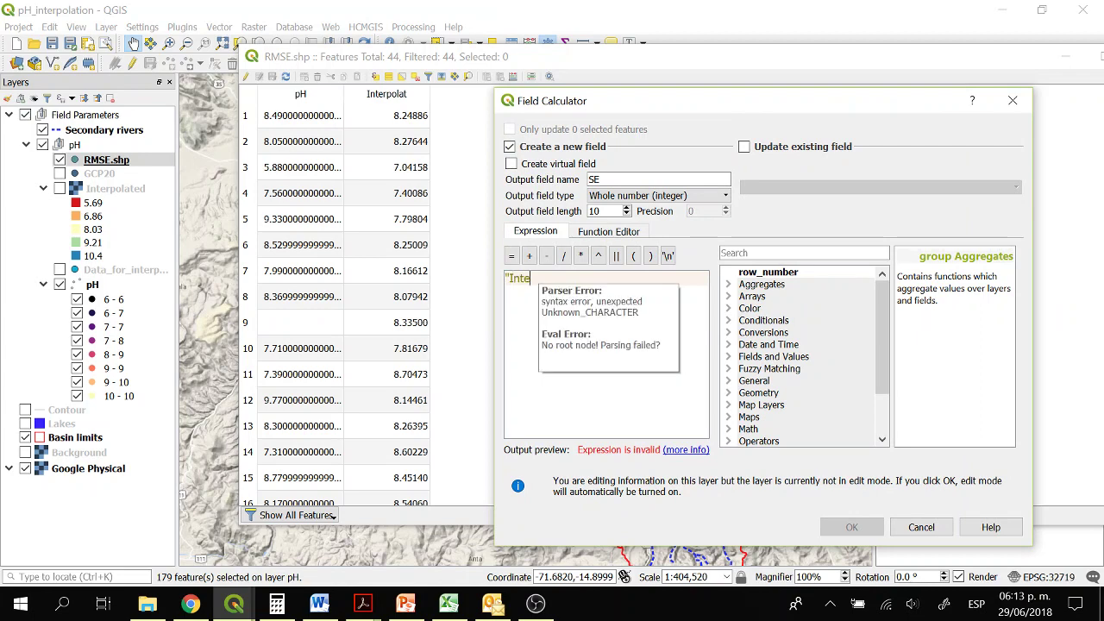
pyautogui.write('rpolat"')
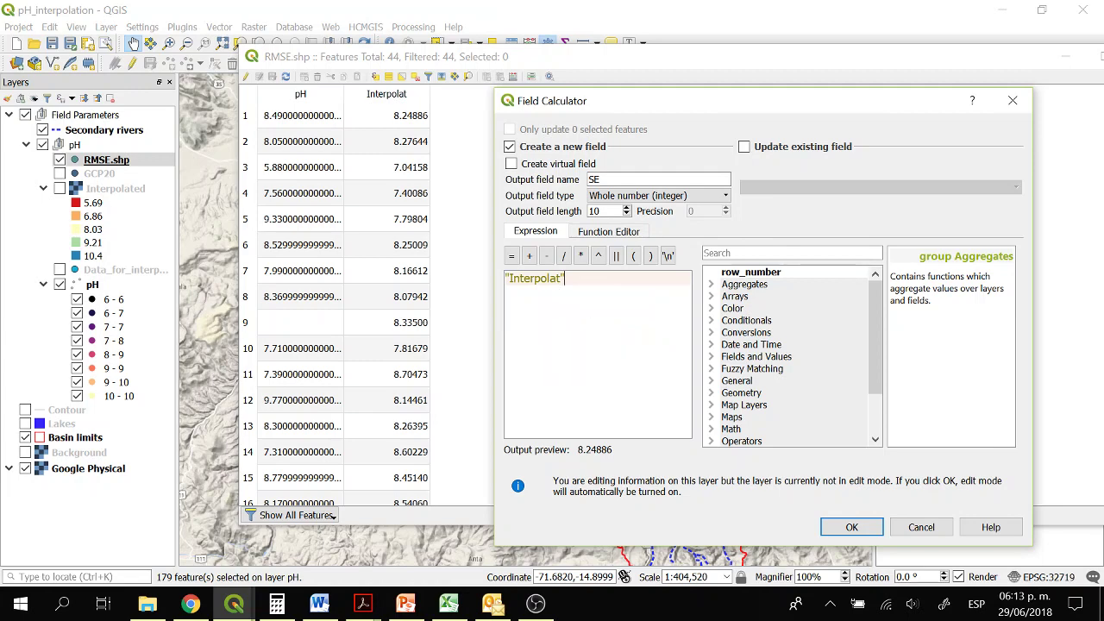
pyautogui.click(547, 256)
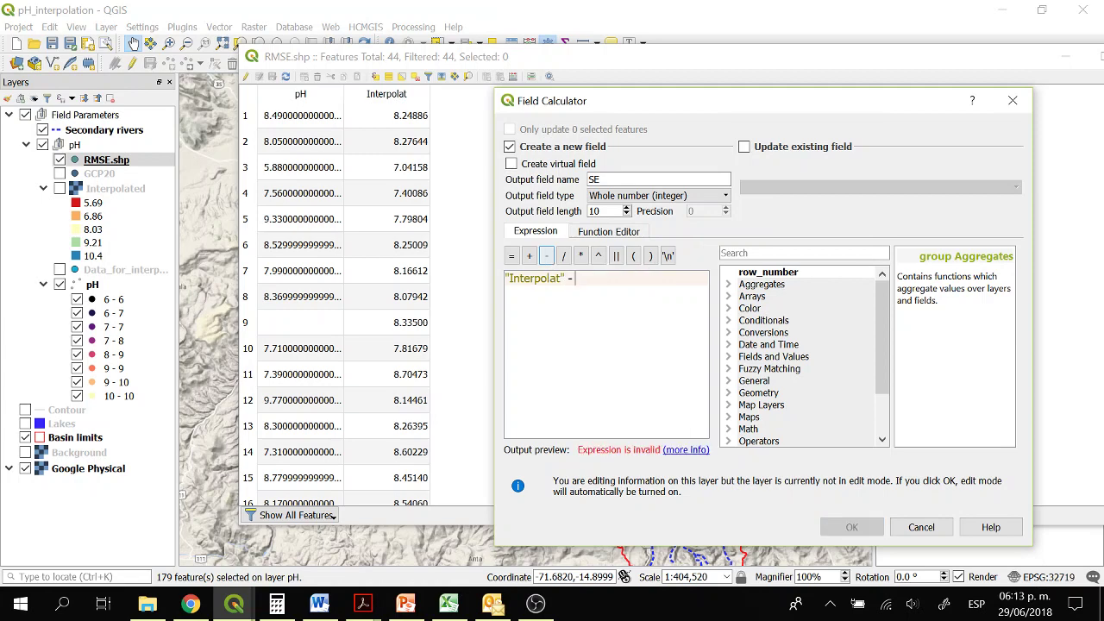
pyautogui.write('"p')
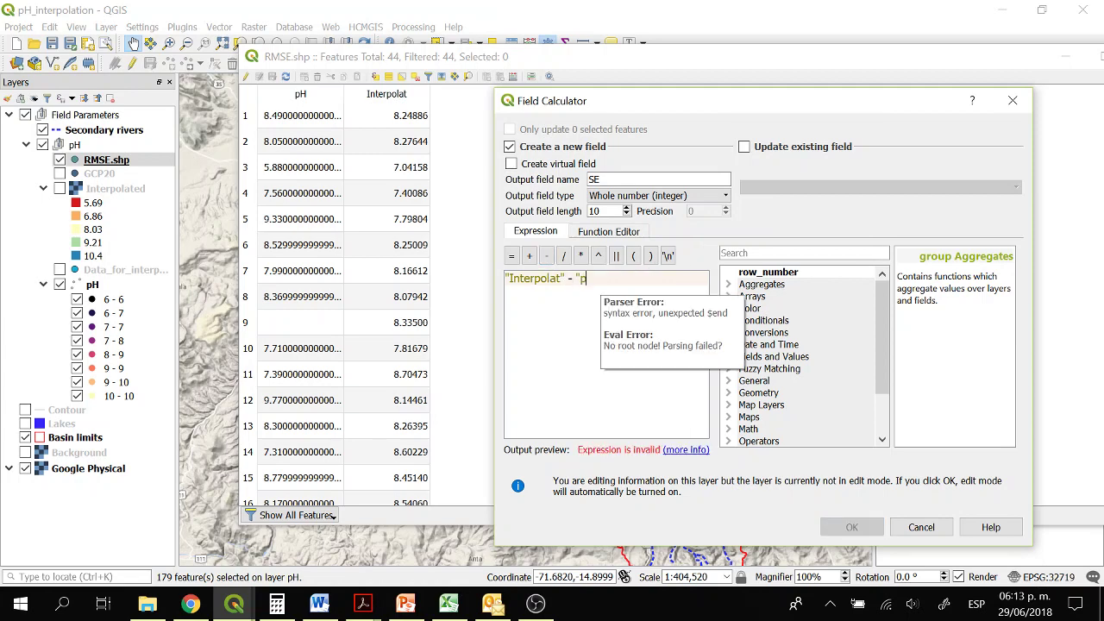
pyautogui.write('H"')
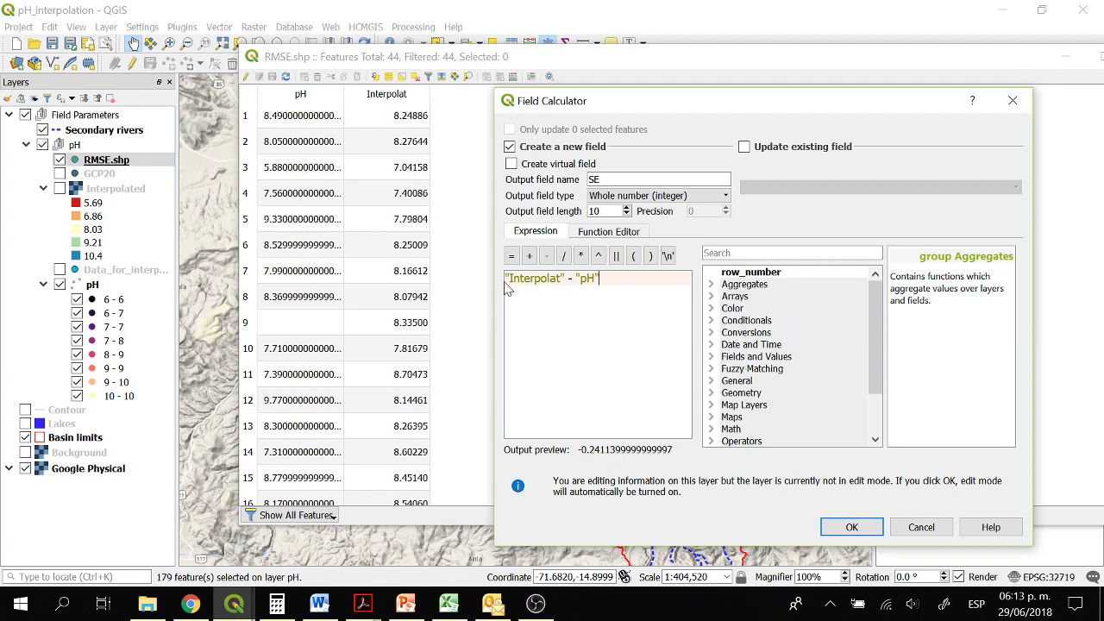
pyautogui.write('(')
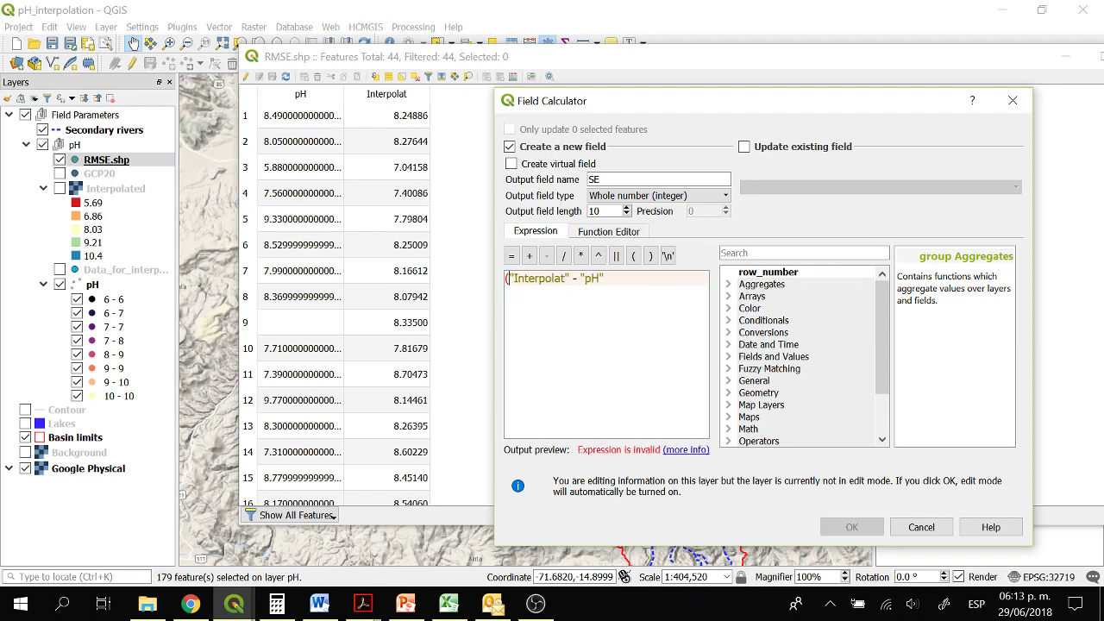
pyautogui.write(')')
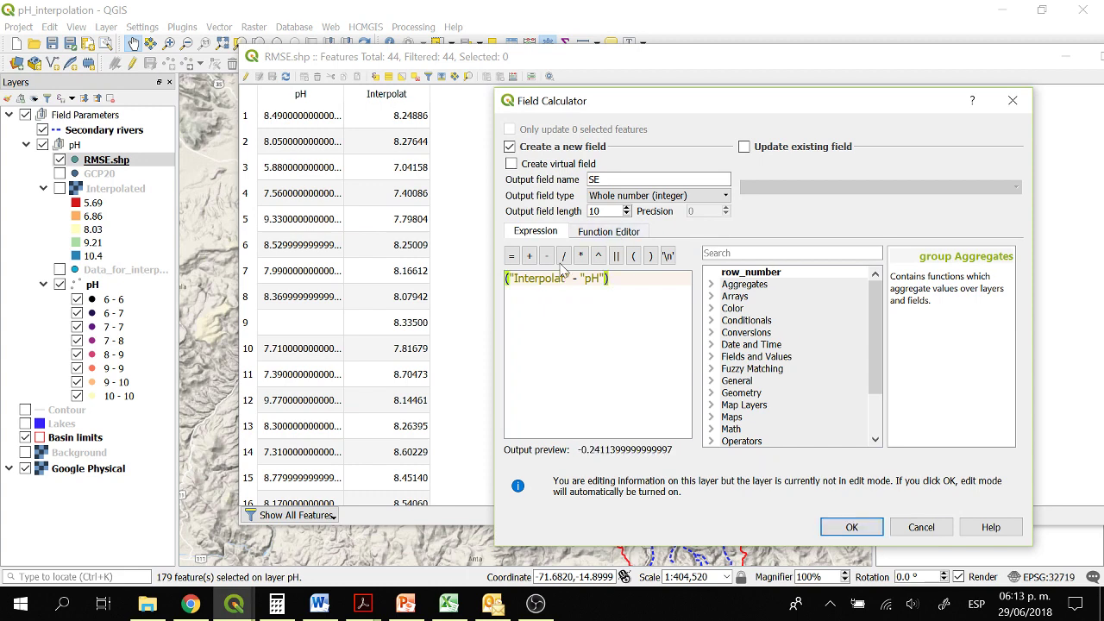
pyautogui.click(598, 256)
pyautogui.write('2')
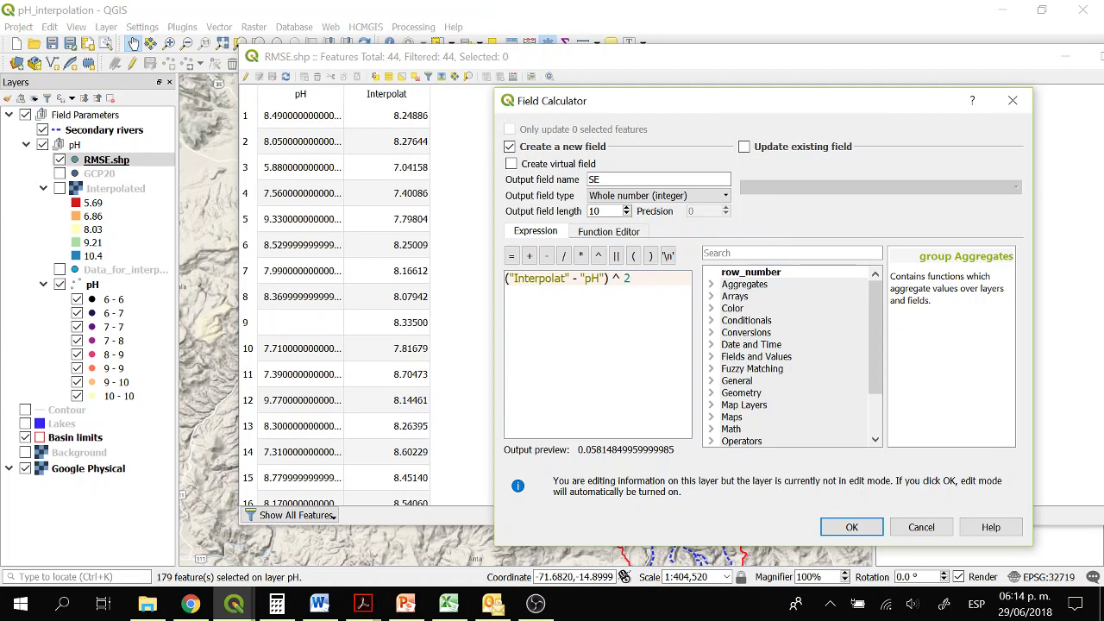
pyautogui.click(854, 527)
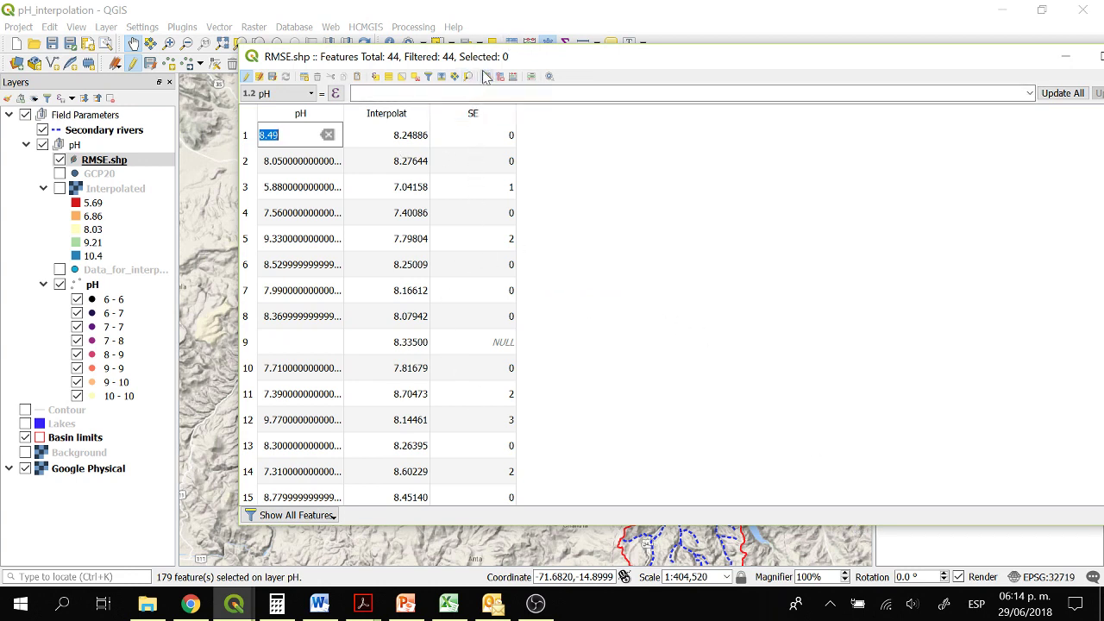
pyautogui.click(490, 140)
# - Sort by SE and set up a new decimal (real) output field named SE_ in the Field Calculator
pyautogui.click(506, 114)
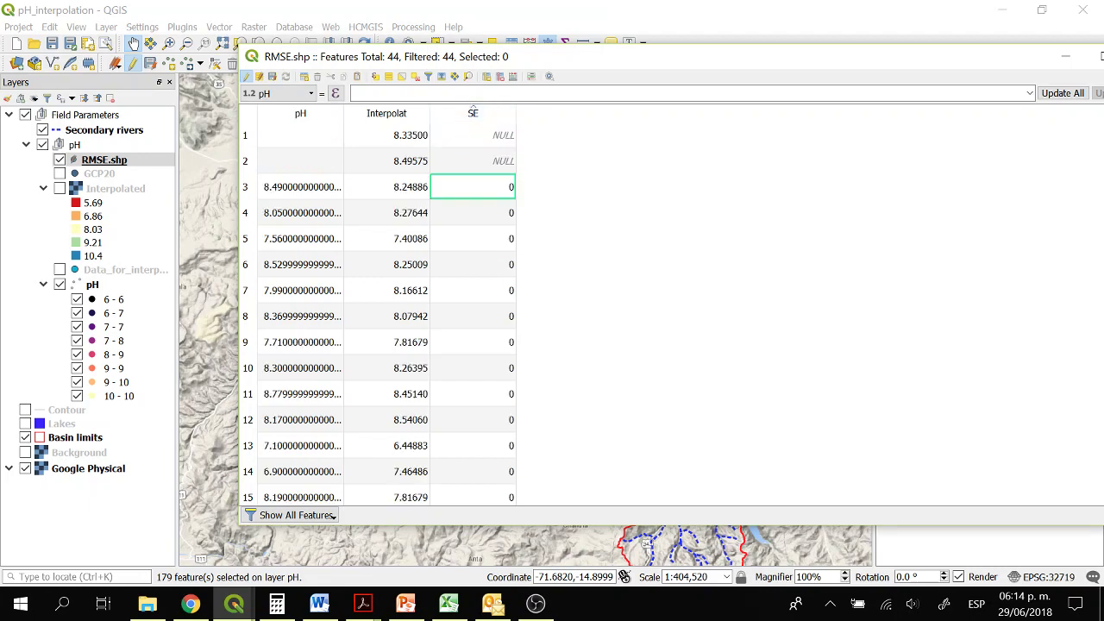
pyautogui.click(514, 76)
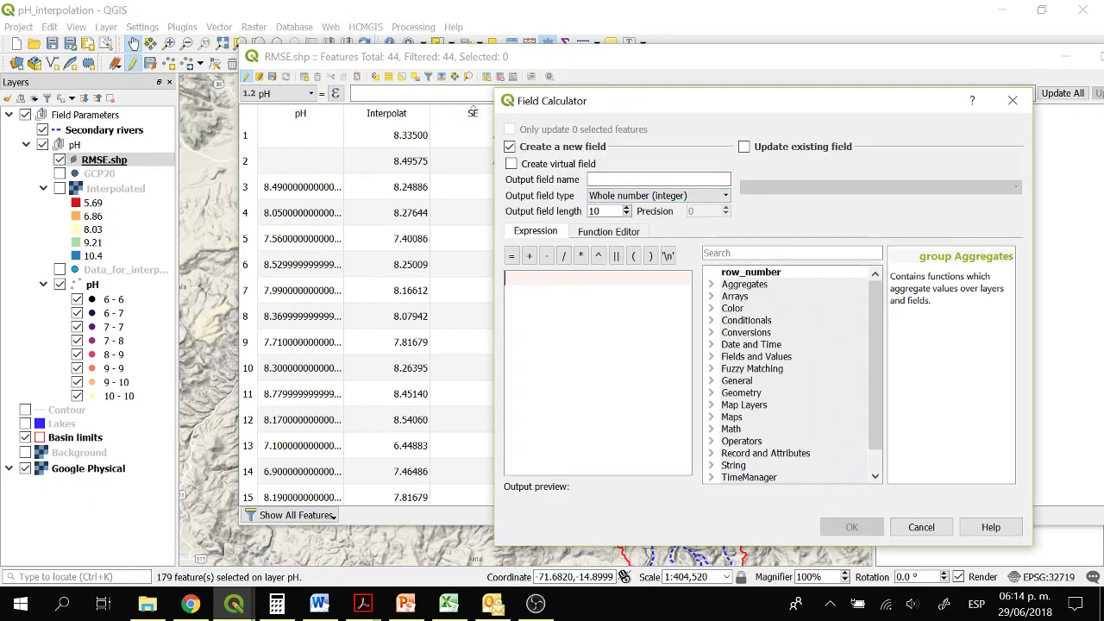
pyautogui.click(604, 180)
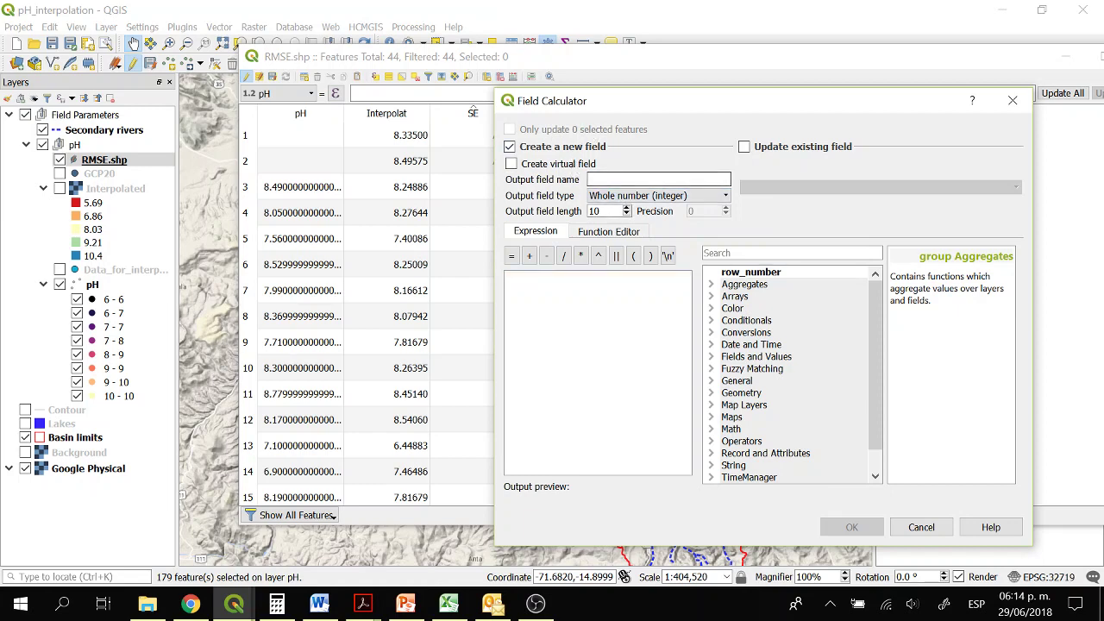
pyautogui.write('SE')
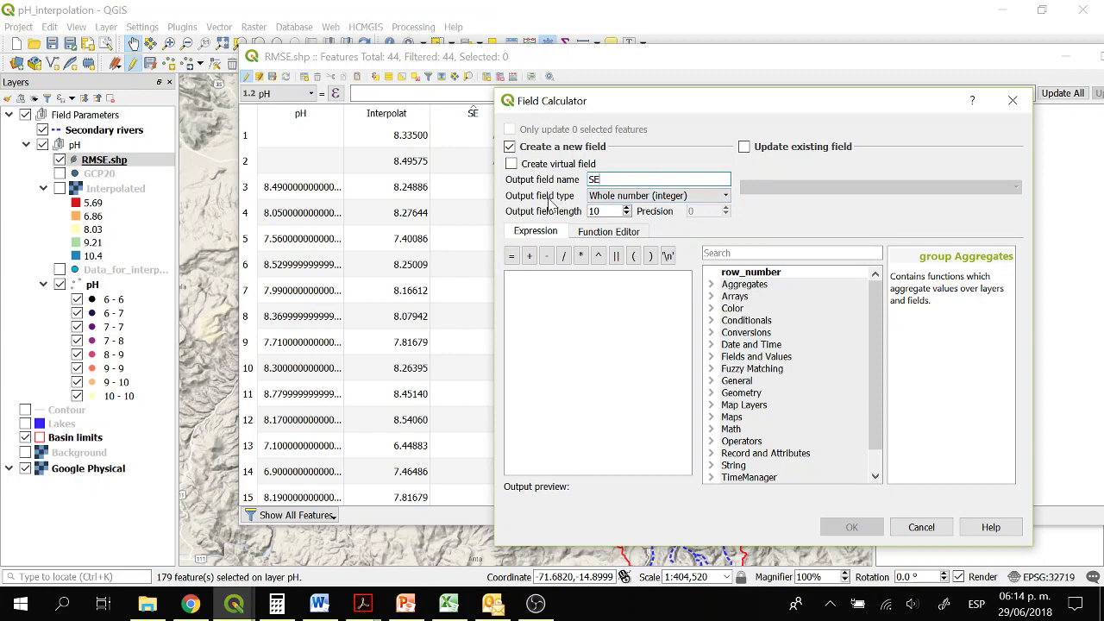
pyautogui.click(608, 197)
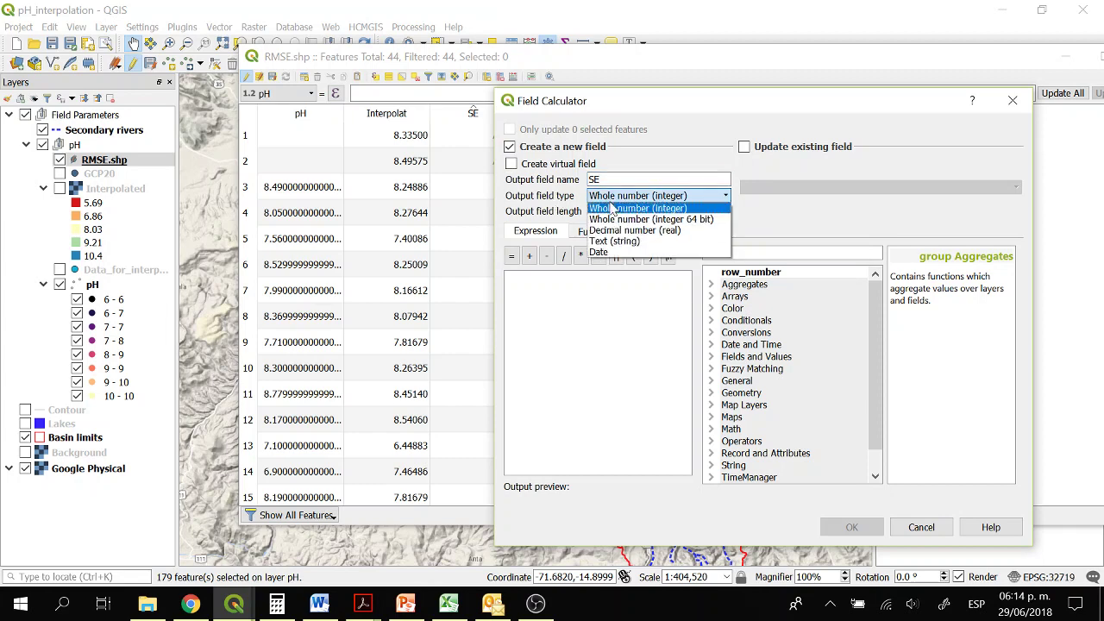
pyautogui.click(617, 230)
pyautogui.click(561, 327)
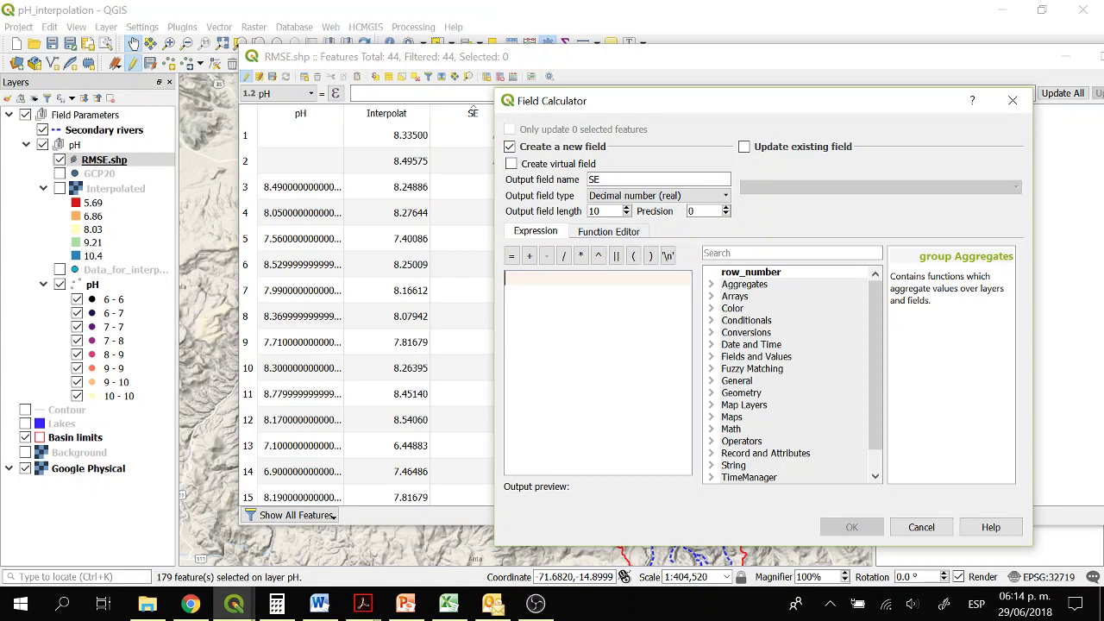
pyautogui.click(600, 179)
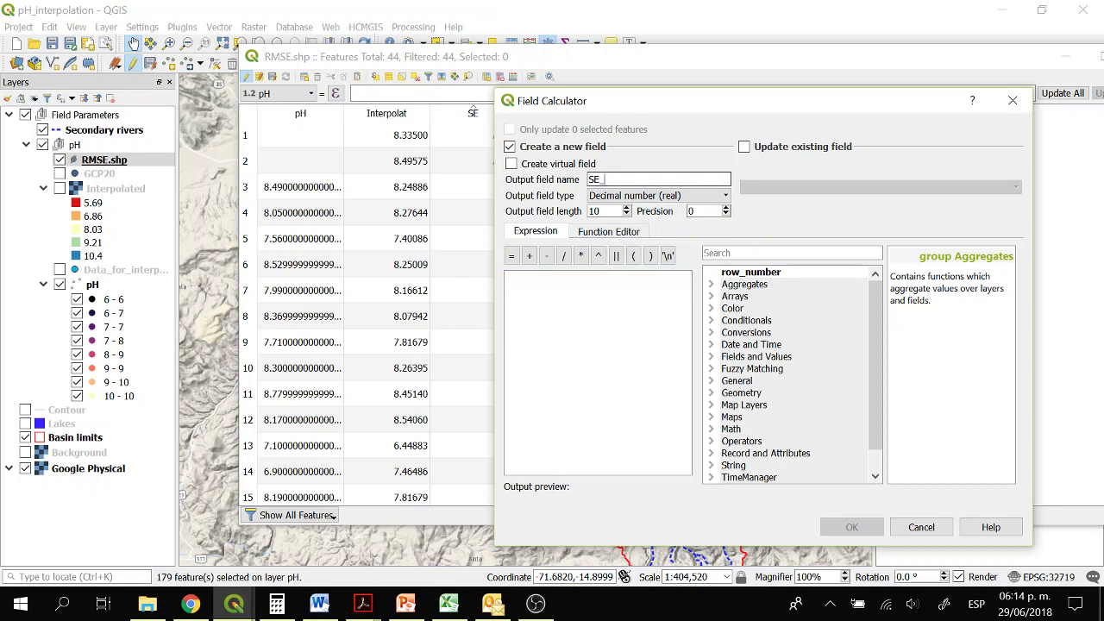
# - Enter the expression ("Interpolat"-"pH") ^ 2 and create the SE_ column
pyautogui.doubleClick(581, 256)
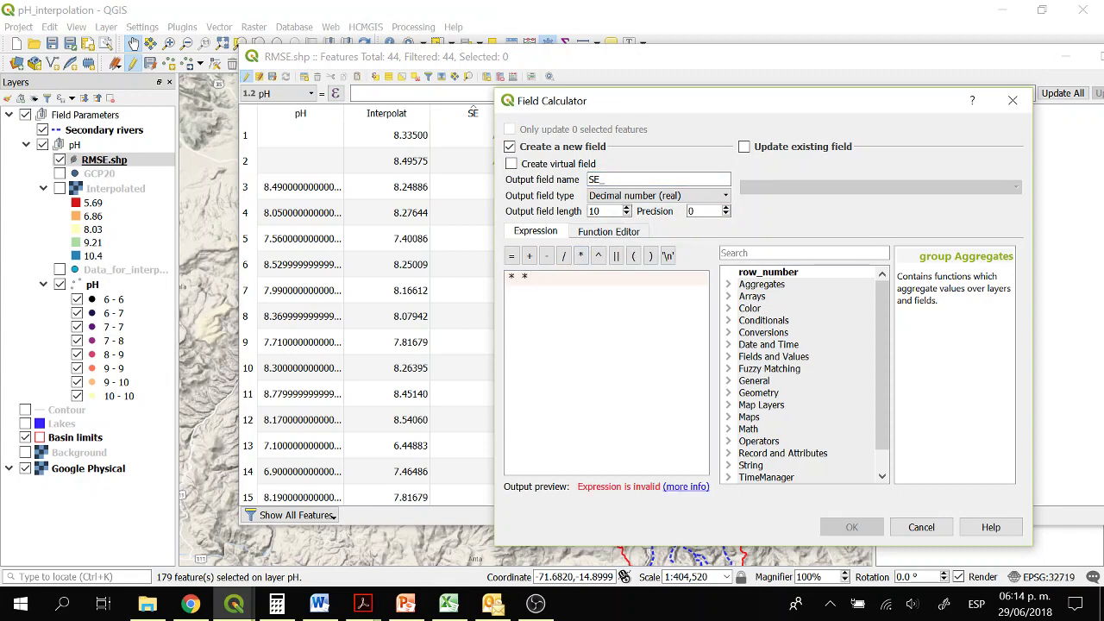
pyautogui.moveTo(552, 276); pyautogui.dragTo(490, 273)
pyautogui.press('BackSpace')
pyautogui.write('"Interpolat"-')
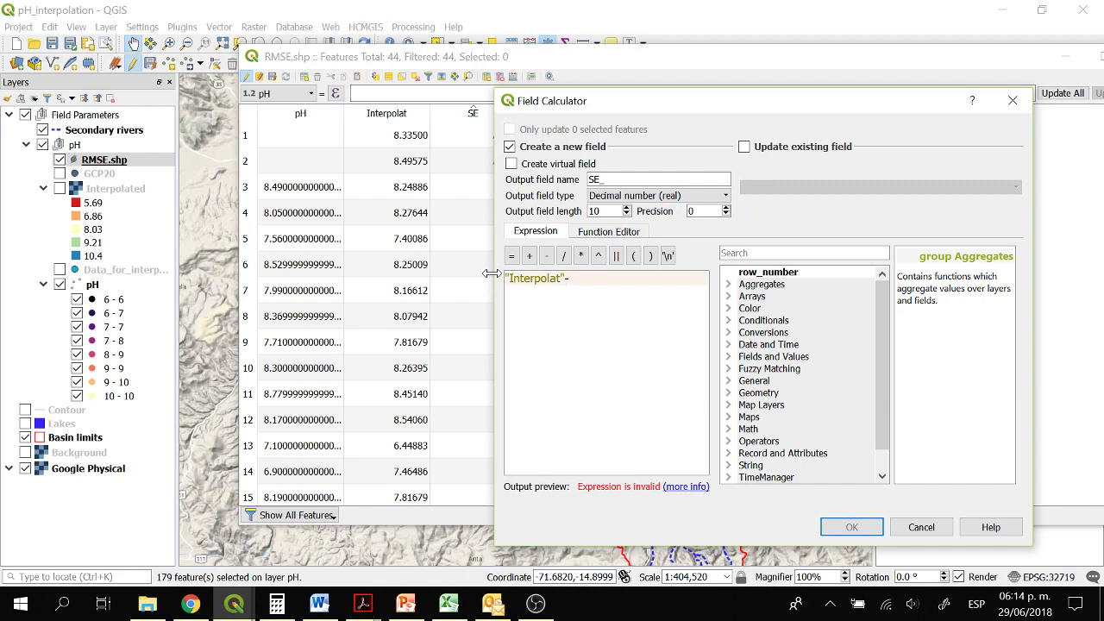
pyautogui.write('"pH"')
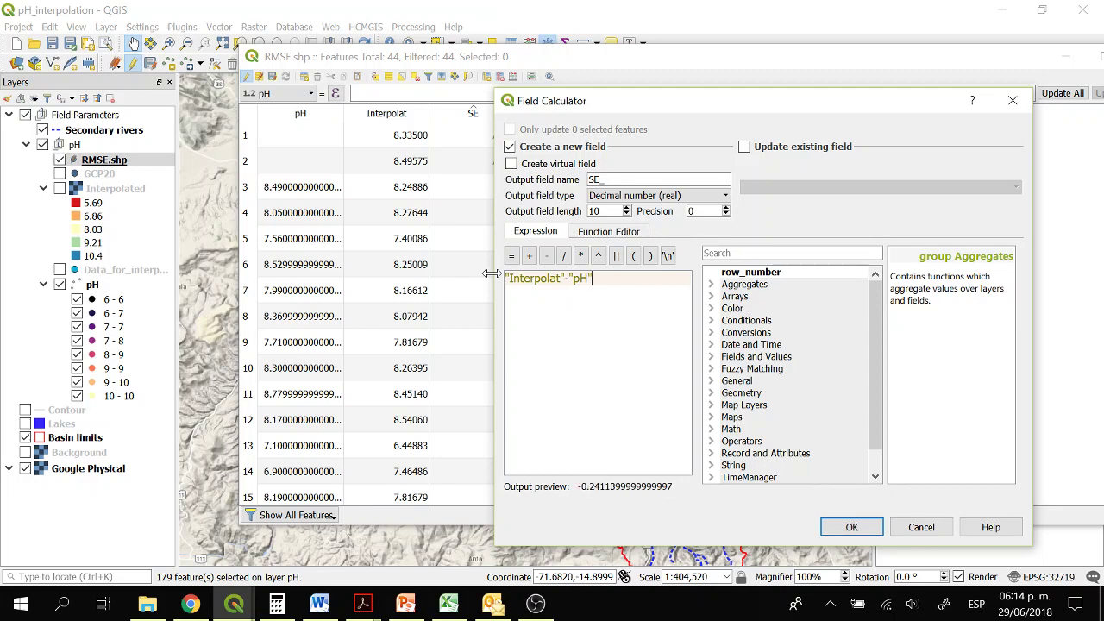
pyautogui.write(')')
pyautogui.press('Left')
pyautogui.press('Left')
pyautogui.press('Left')
pyautogui.press('Left')
pyautogui.press('Left')
pyautogui.press('Left')
pyautogui.press('Left')
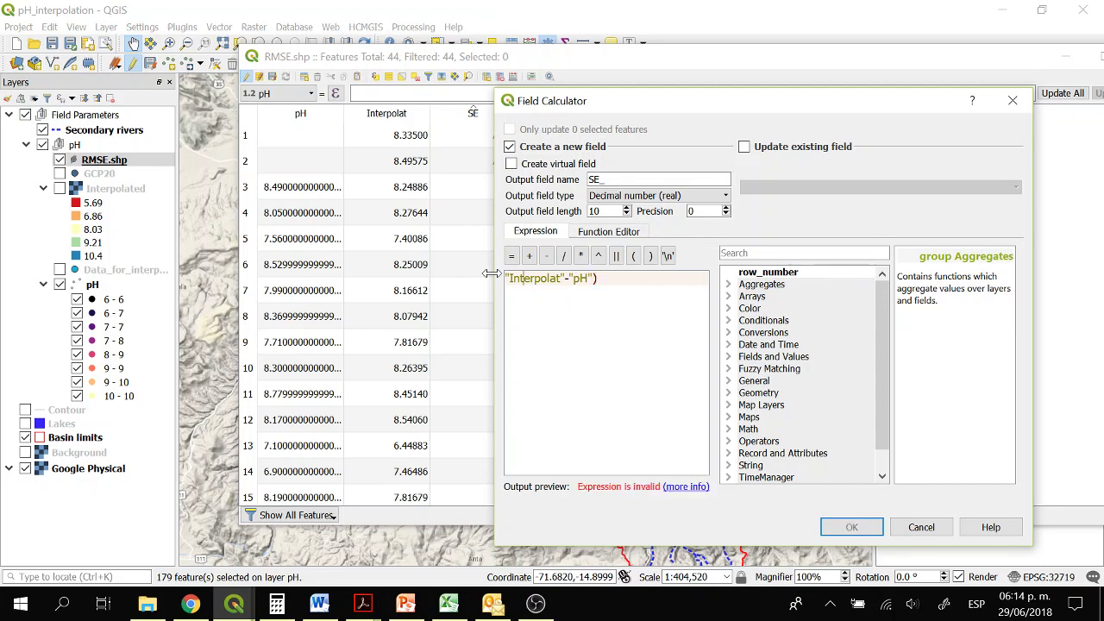
pyautogui.press('Left')
pyautogui.press('Left')
pyautogui.press('Left')
pyautogui.press('Left')
pyautogui.write('(')
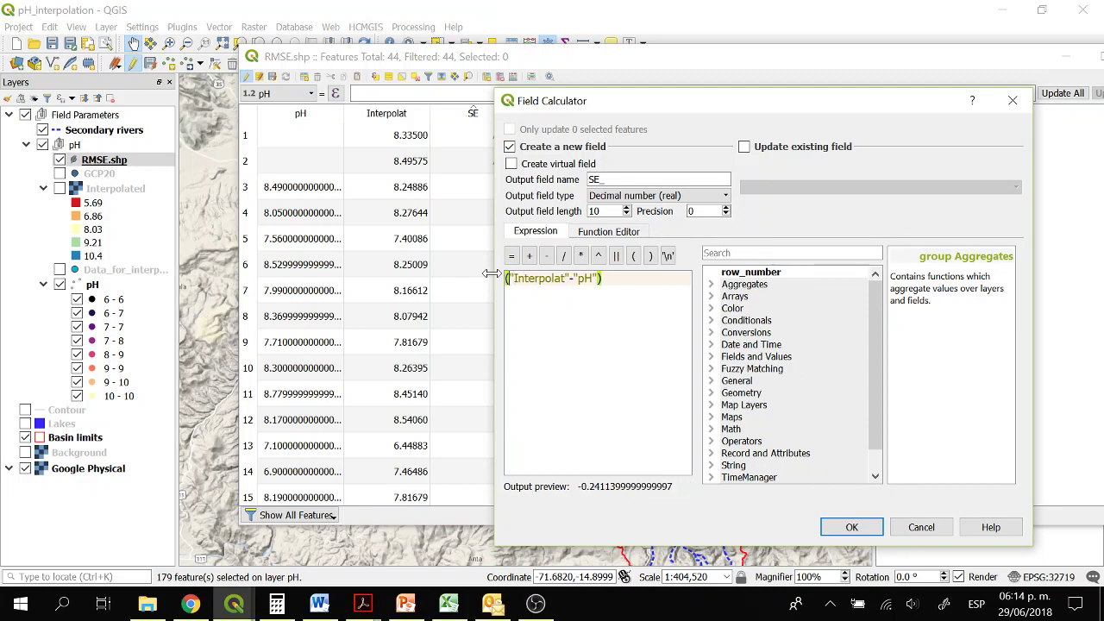
pyautogui.click(598, 256)
pyautogui.write('2')
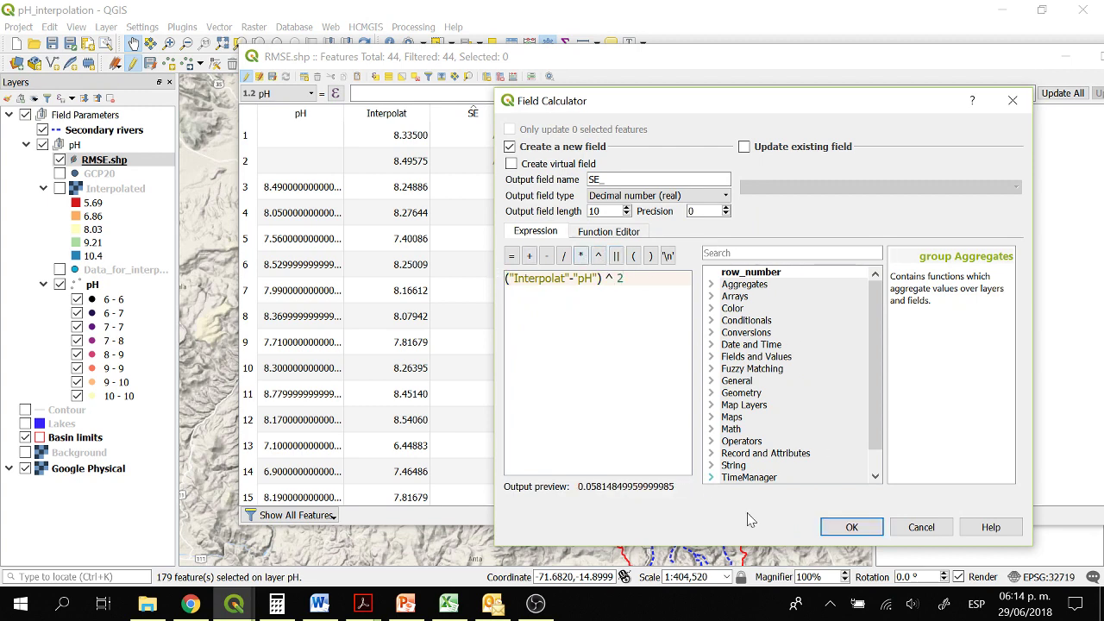
pyautogui.click(851, 526)
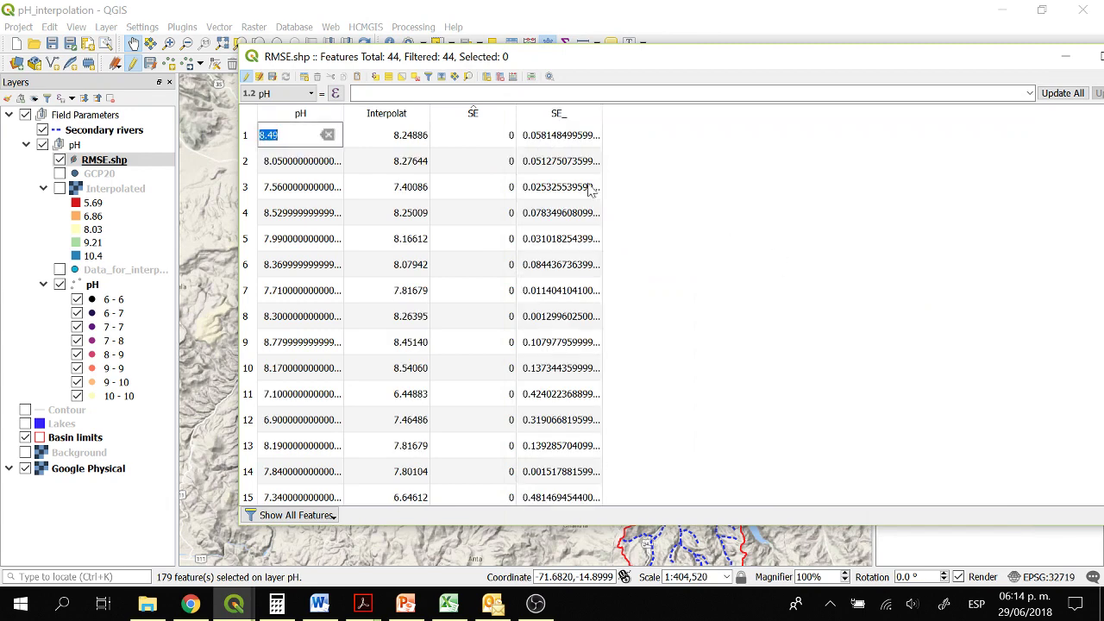
# - Delete the integer SE field from RMSE.shp and restore the attribute table to a floating window
pyautogui.click(494, 112)
pyautogui.click(493, 112)
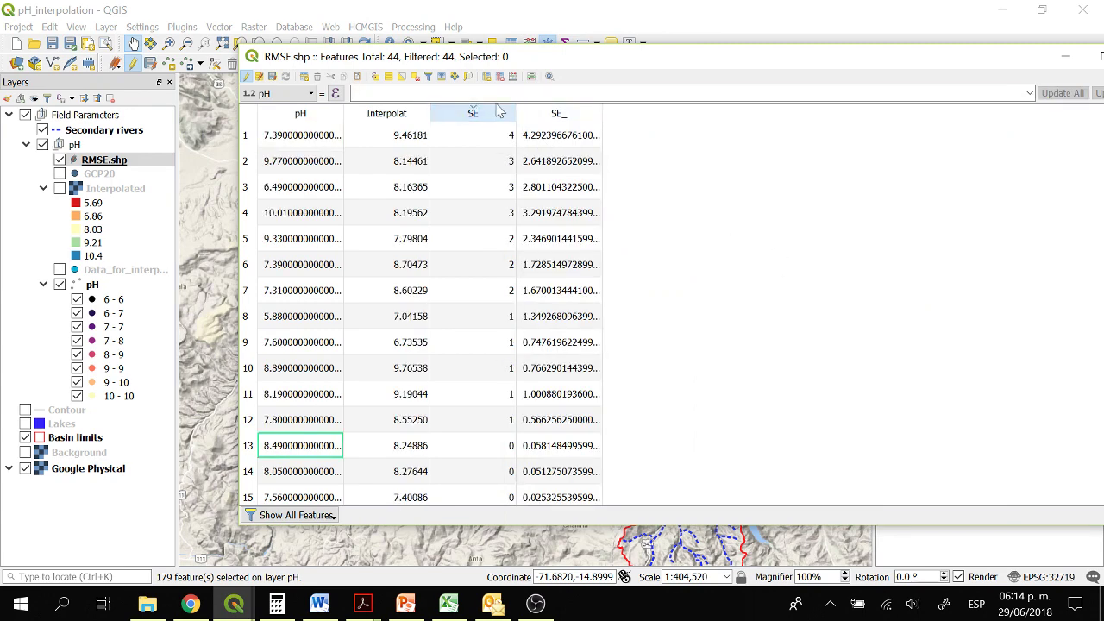
pyautogui.click(497, 78)
pyautogui.click(455, 253)
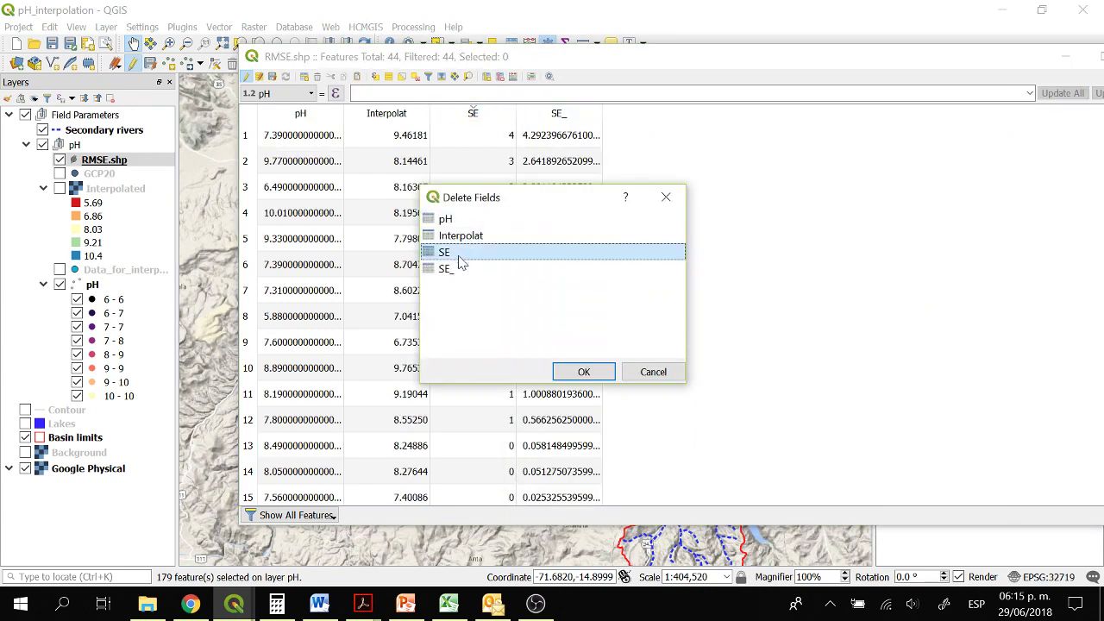
pyautogui.click(584, 372)
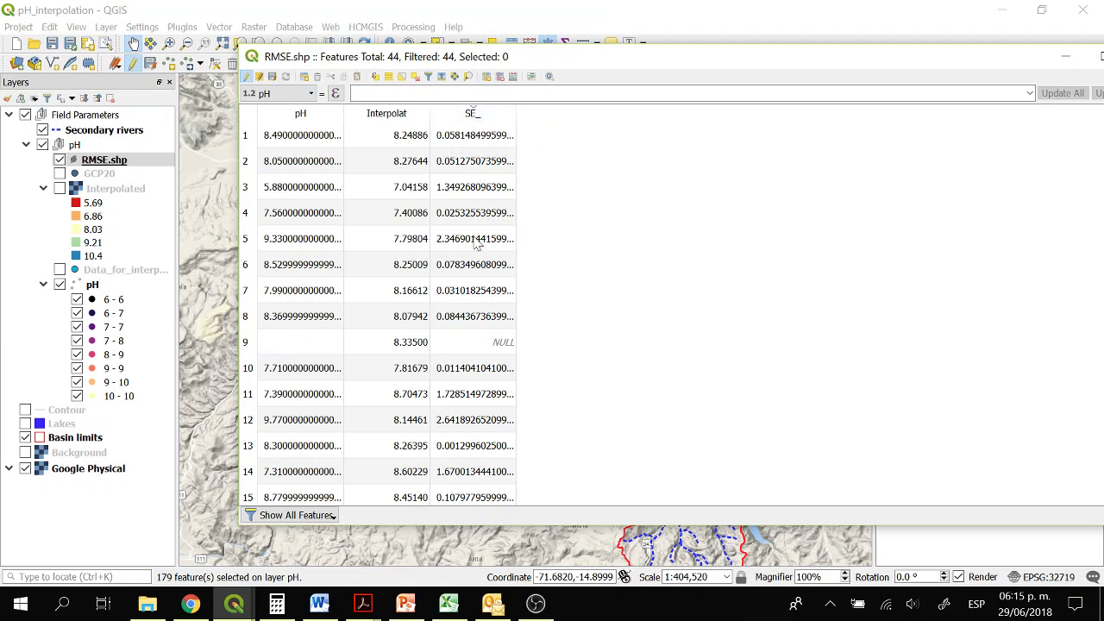
pyautogui.doubleClick(973, 57)
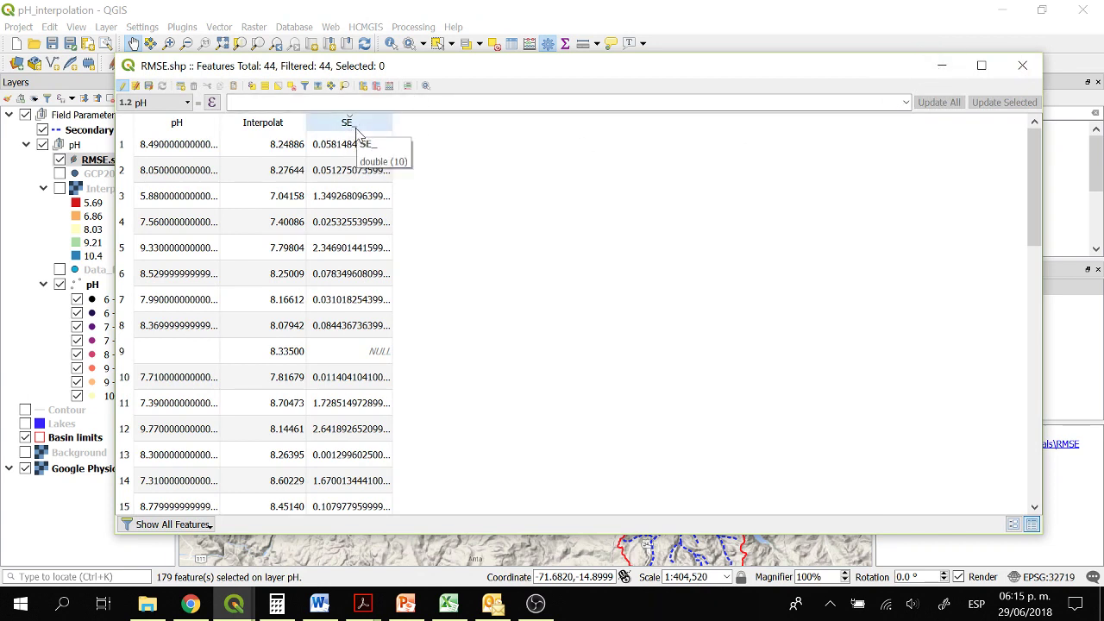
# - Open Basic statistics for fields with RMSE.shp as input and SE_ as the field
pyautogui.click(942, 65)
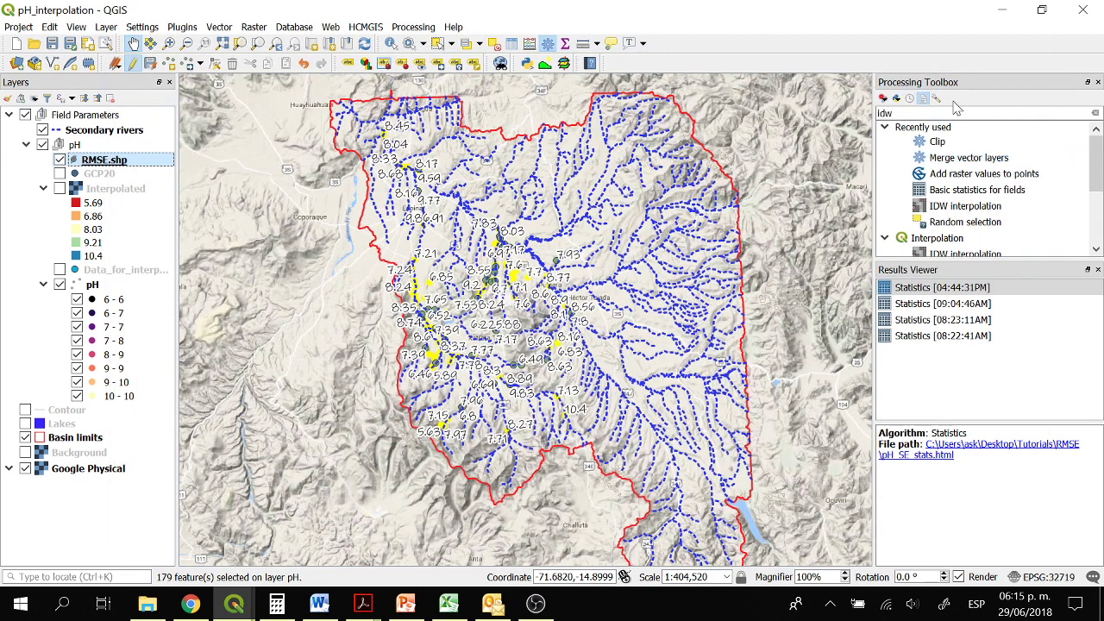
pyautogui.doubleClick(949, 113)
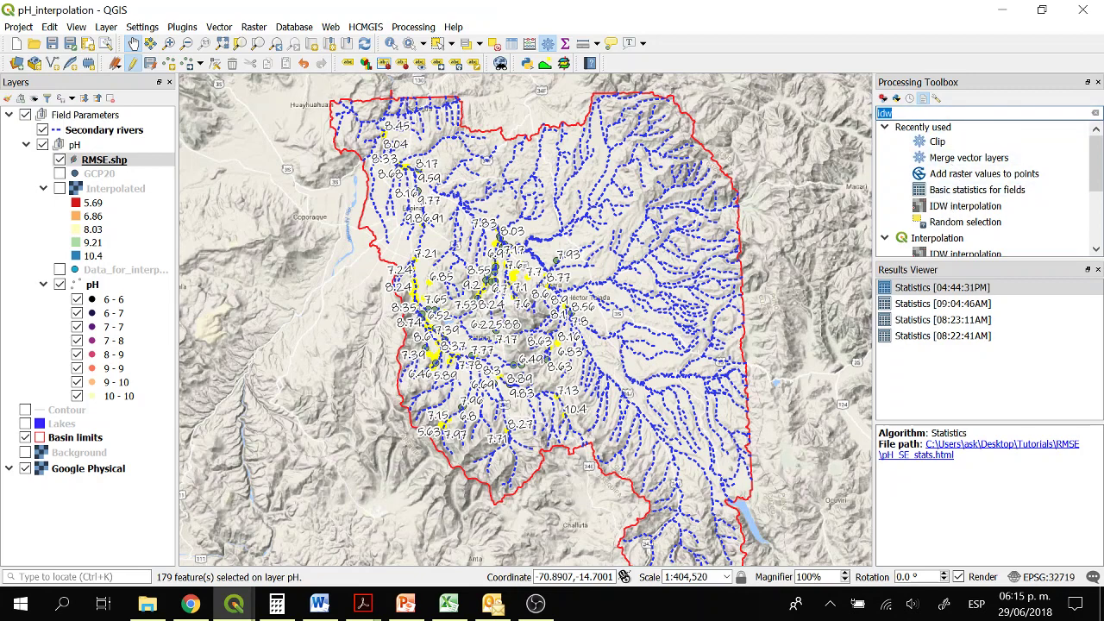
pyautogui.write('bas')
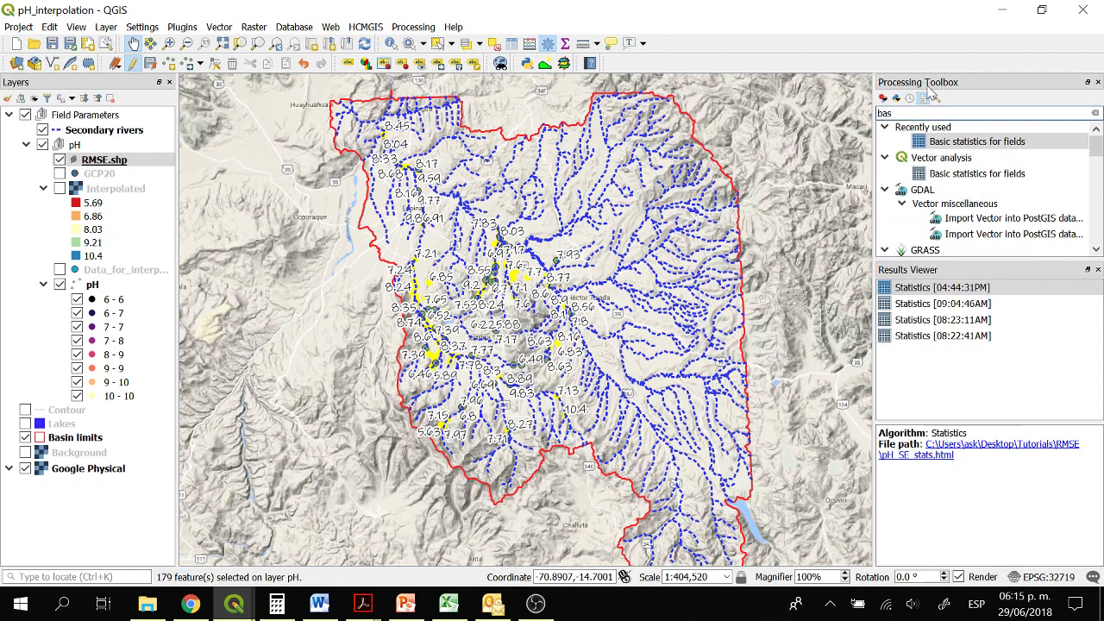
pyautogui.write('ics')
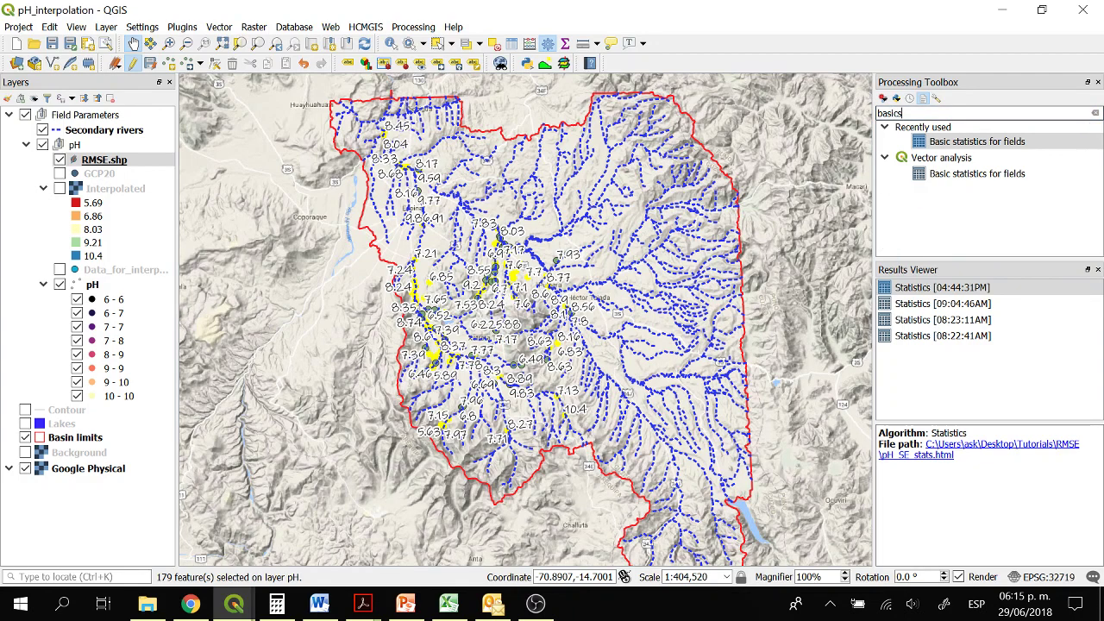
pyautogui.doubleClick(975, 143)
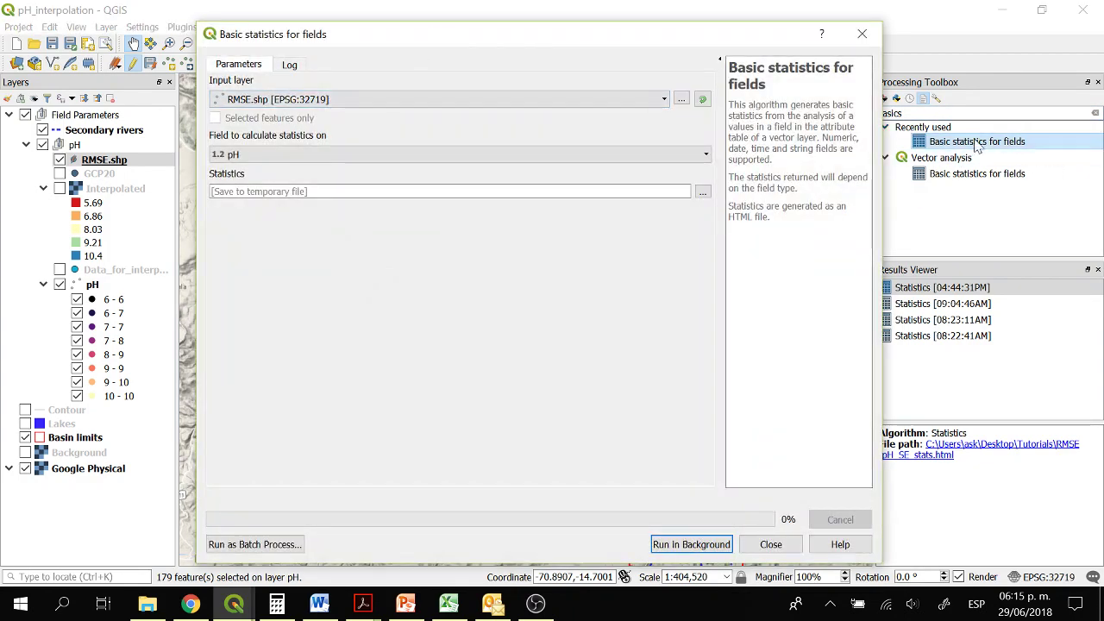
pyautogui.click(258, 100)
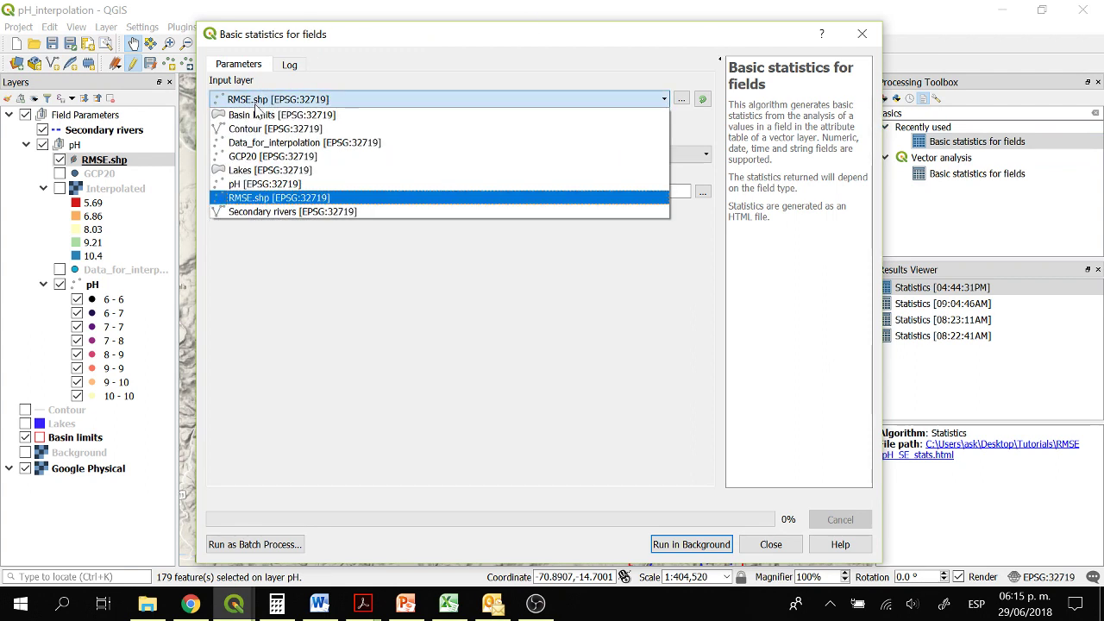
pyautogui.click(246, 199)
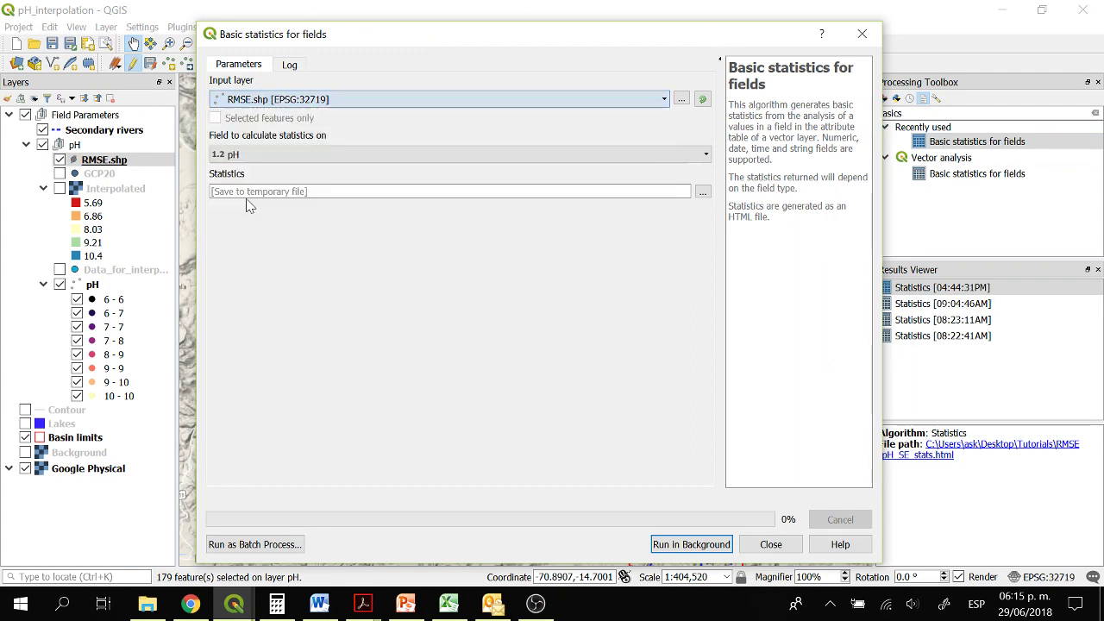
pyautogui.click(269, 159)
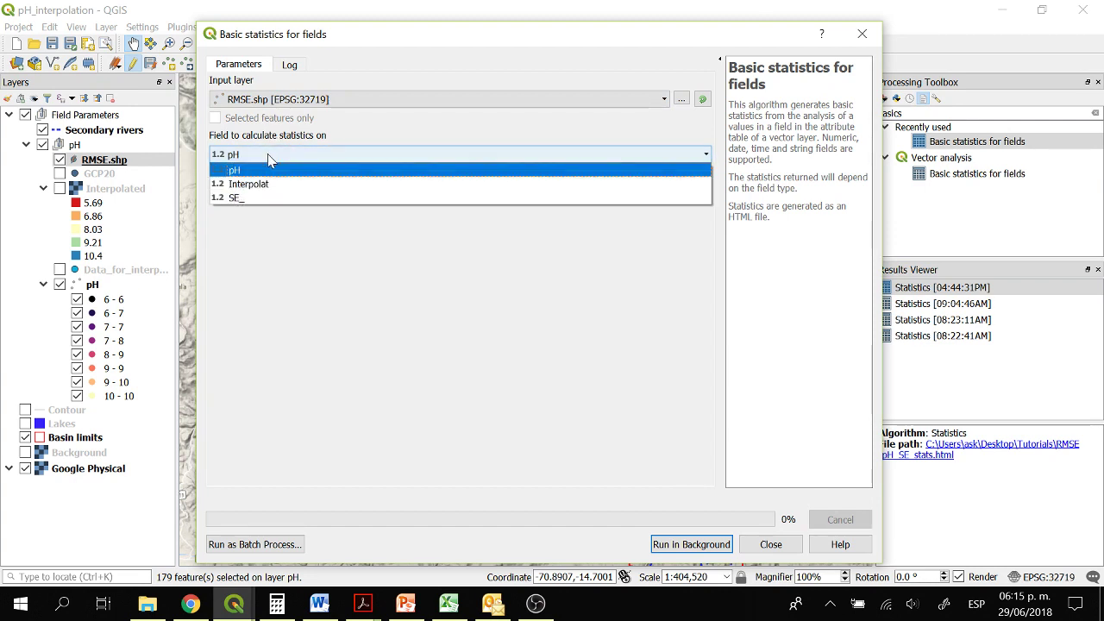
pyautogui.click(246, 199)
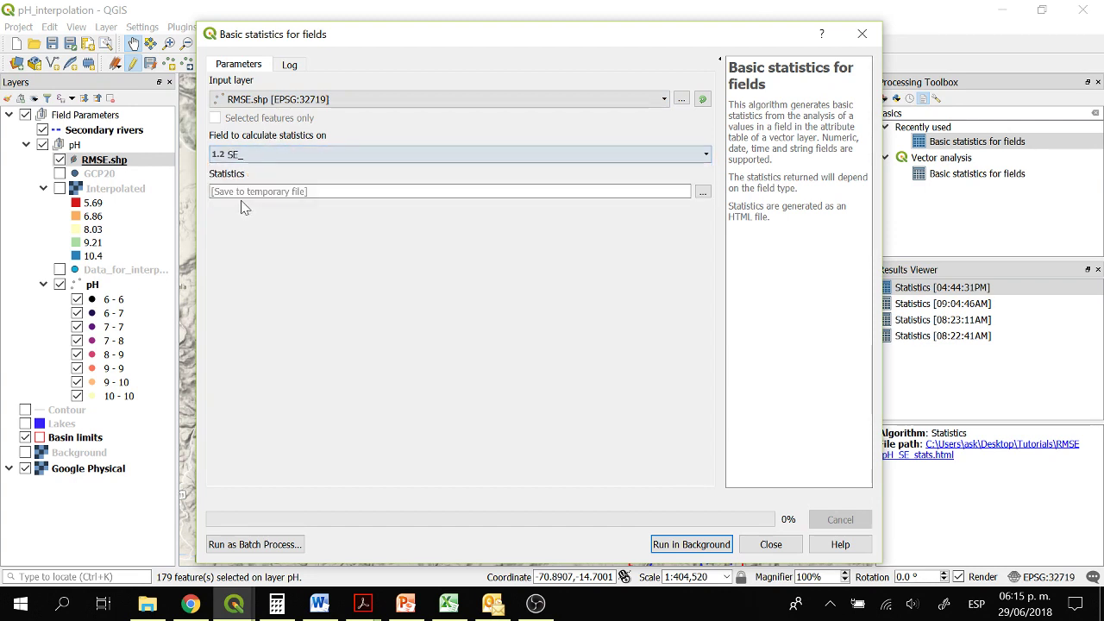
# - Save the statistics output as Stats_SE.html in the RMSE\2 folder and run it
pyautogui.click(703, 193)
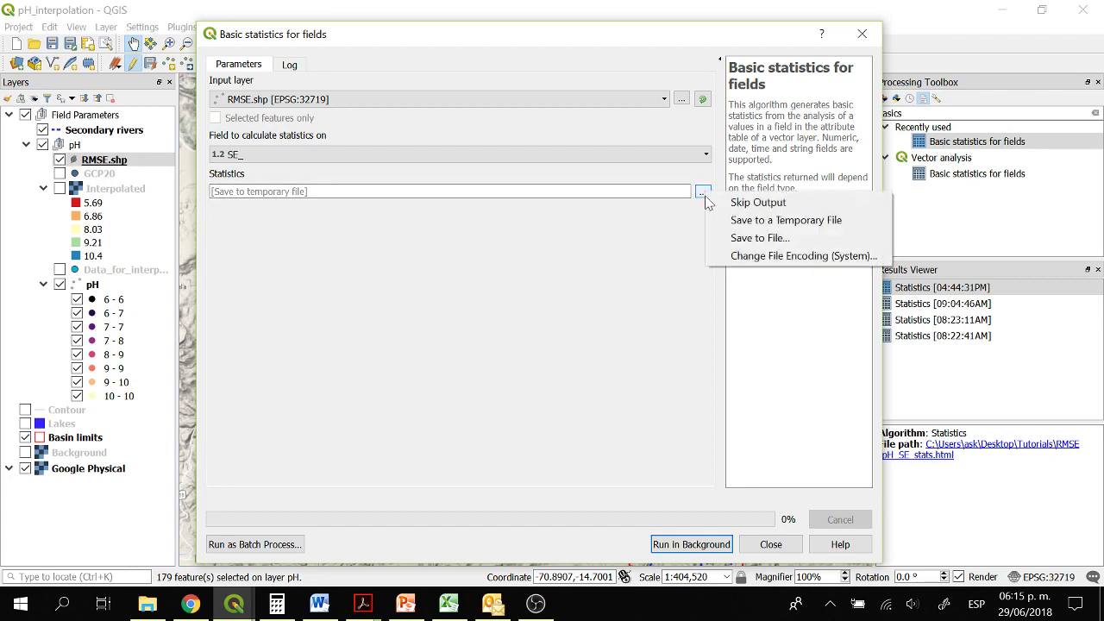
pyautogui.click(759, 238)
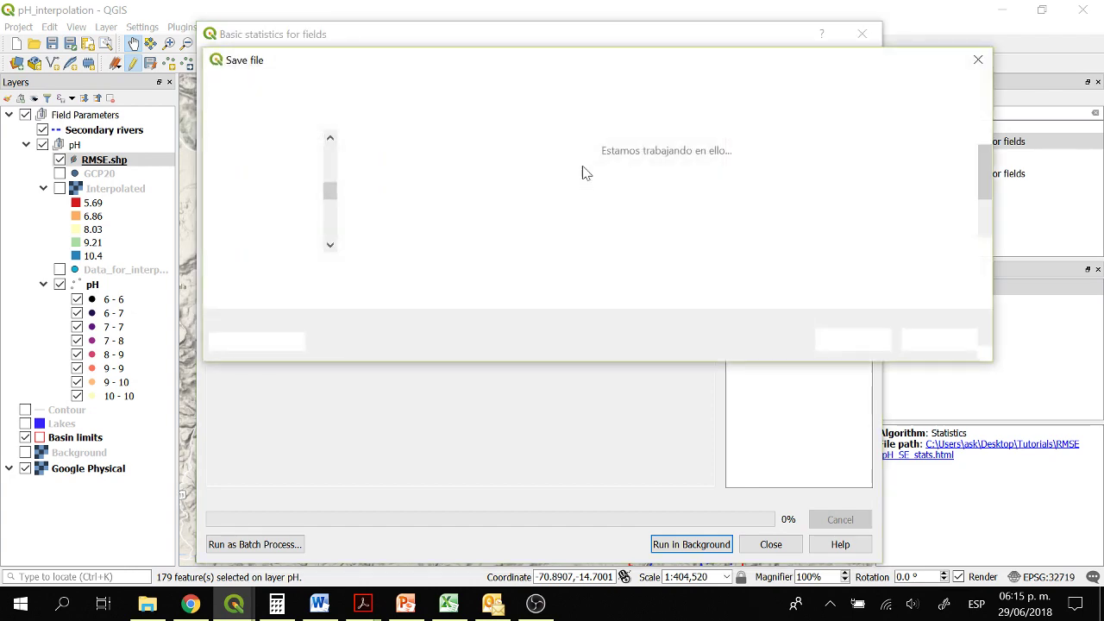
pyautogui.doubleClick(479, 204)
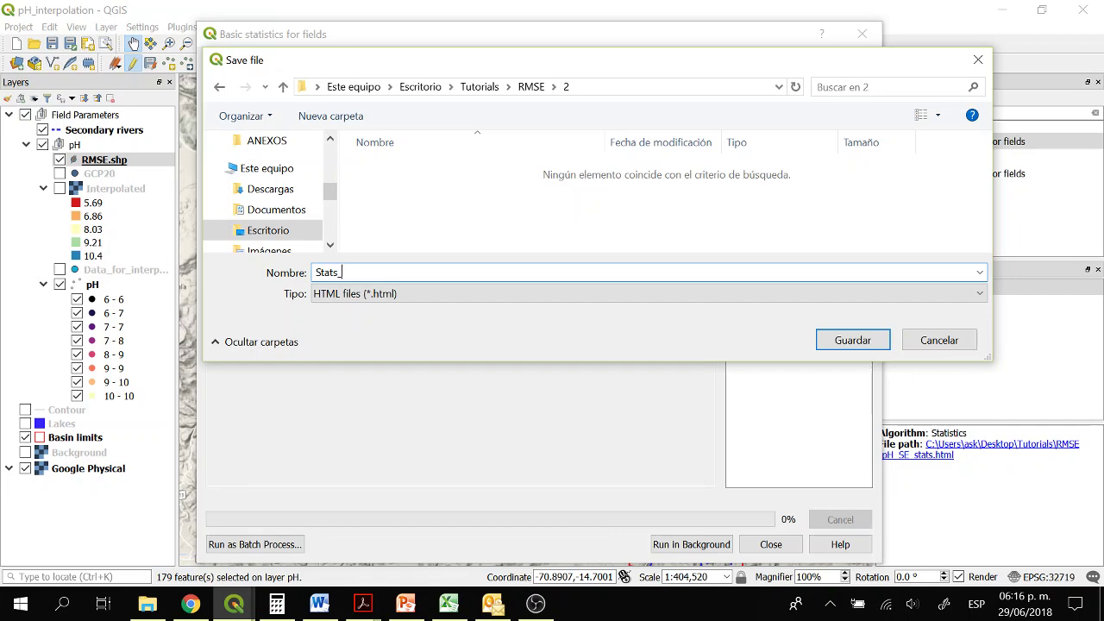
pyautogui.press('Return')
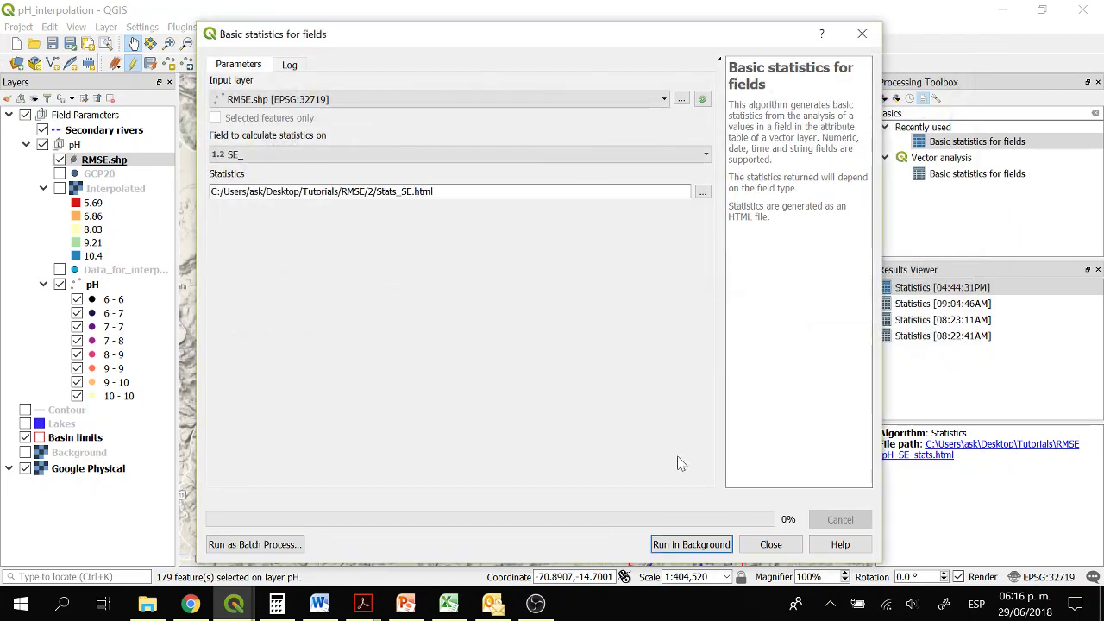
pyautogui.click(695, 545)
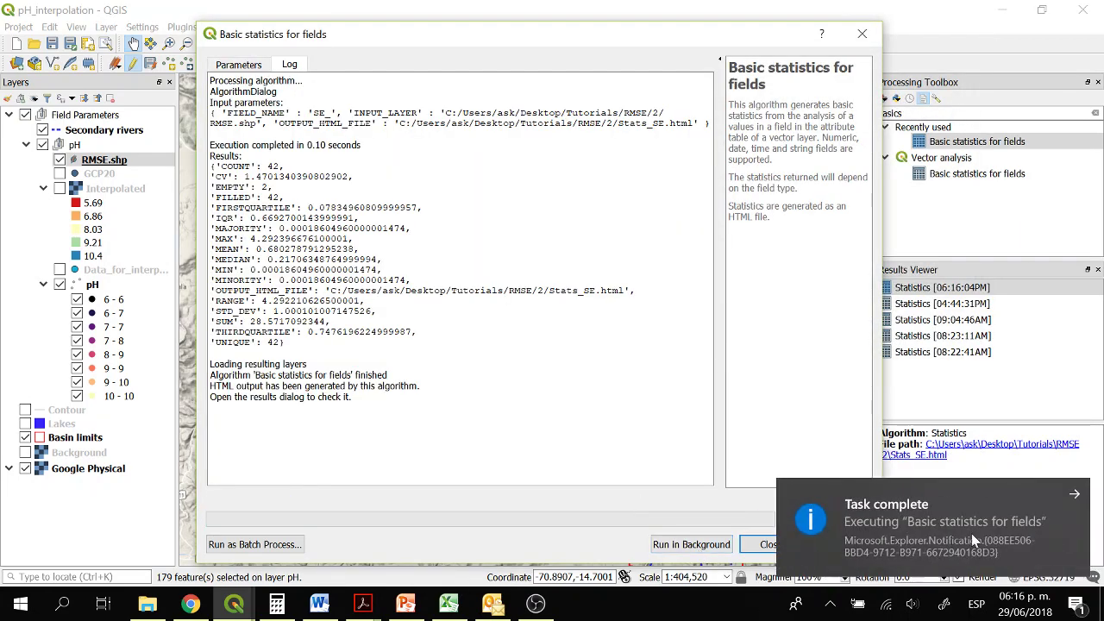
# - Open Stats_SE.html from Escritorio > Tutorials > RMSE > 2 in the browser
pyautogui.click(147, 604)
pyautogui.click(165, 121)
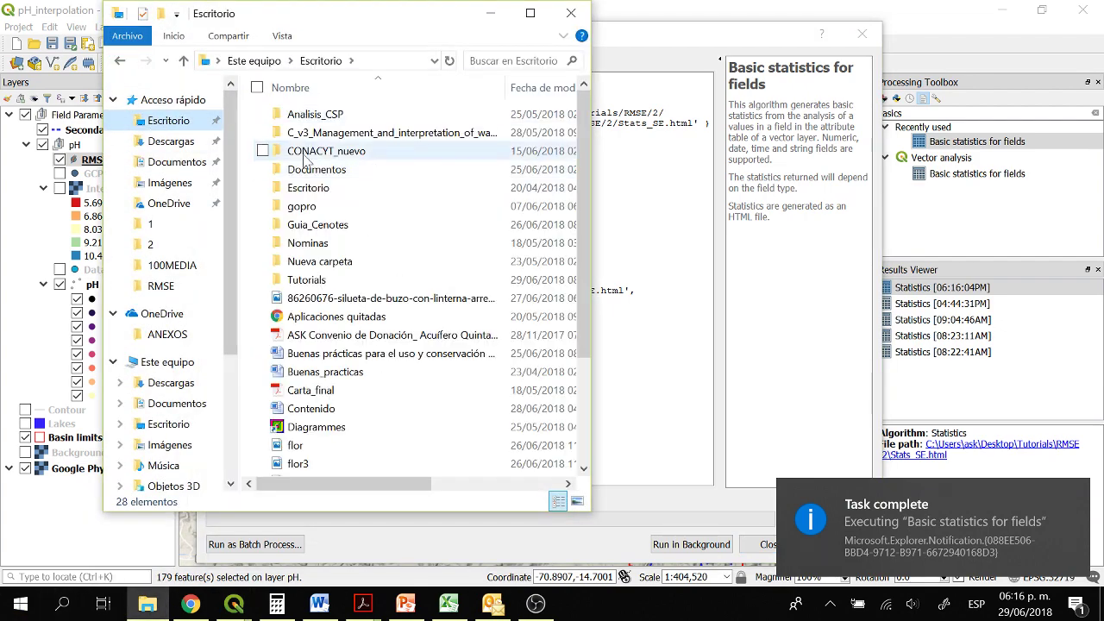
pyautogui.moveTo(426, 18); pyautogui.dragTo(594, 61)
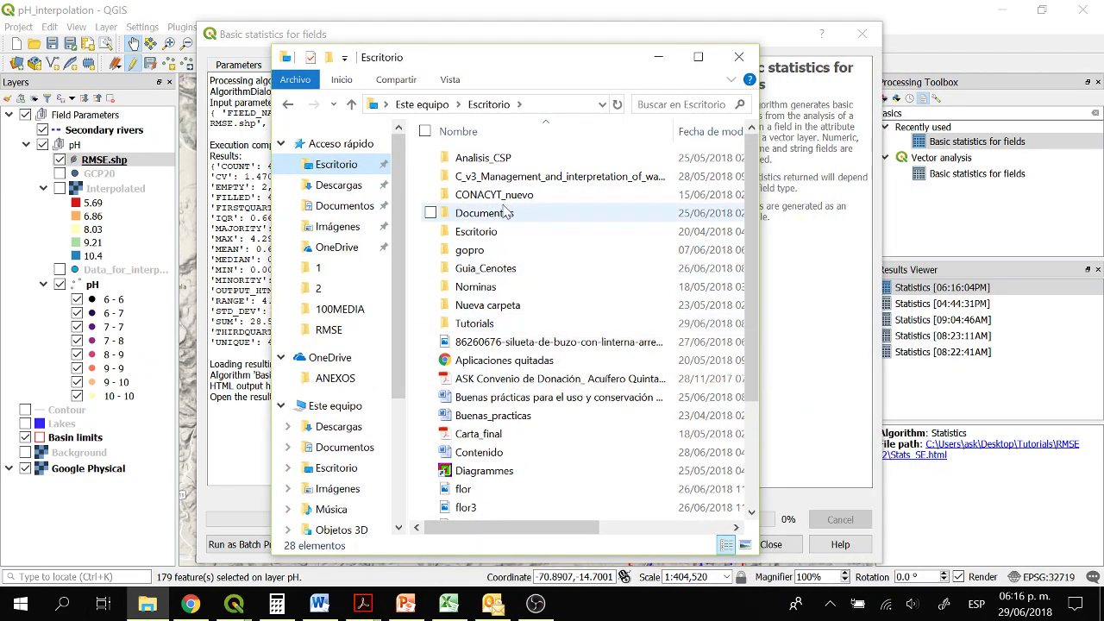
pyautogui.doubleClick(475, 323)
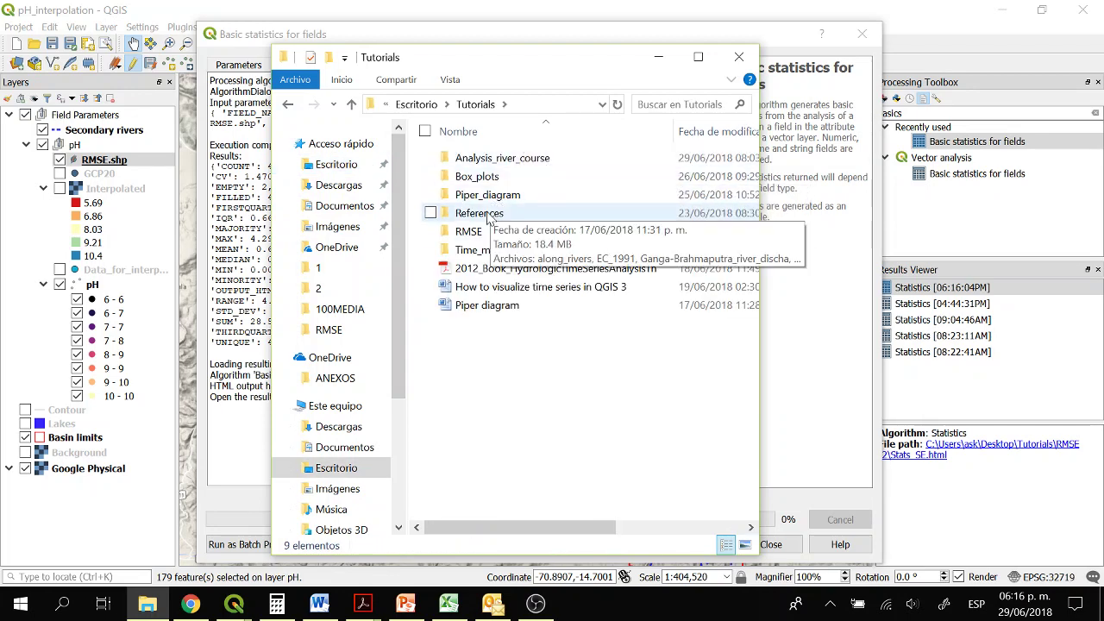
pyautogui.click(480, 233)
pyautogui.doubleClick(481, 235)
pyautogui.doubleClick(493, 176)
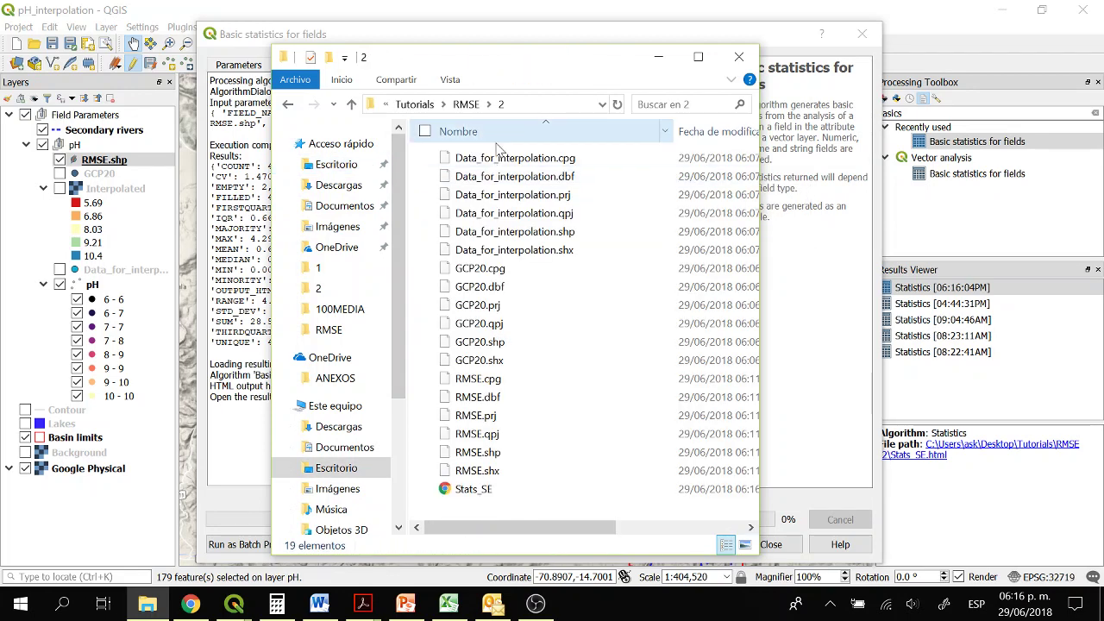
pyautogui.doubleClick(474, 489)
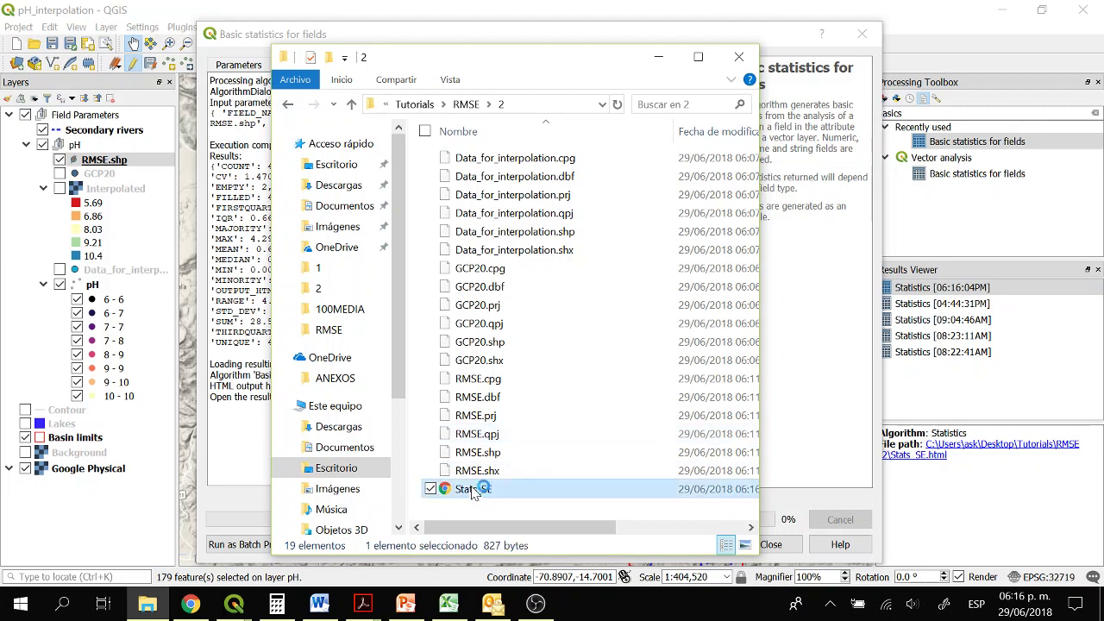
pyautogui.click(1006, 67)
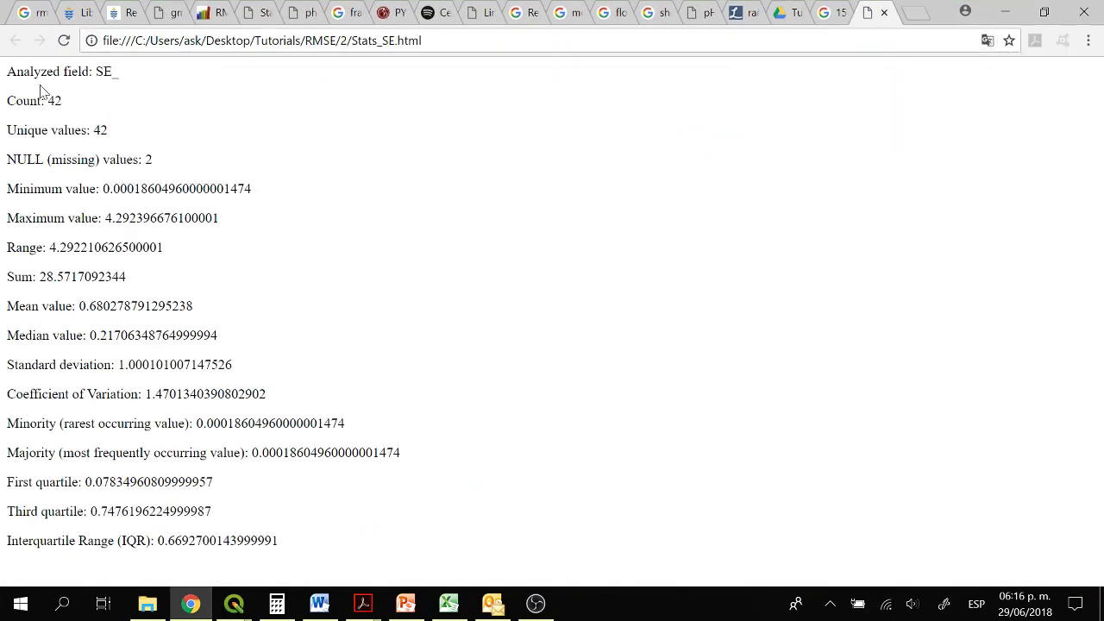
# - Select and copy the leading digits 0.6802 of the SE_ mean value
pyautogui.moveTo(53, 71); pyautogui.dragTo(154, 189)
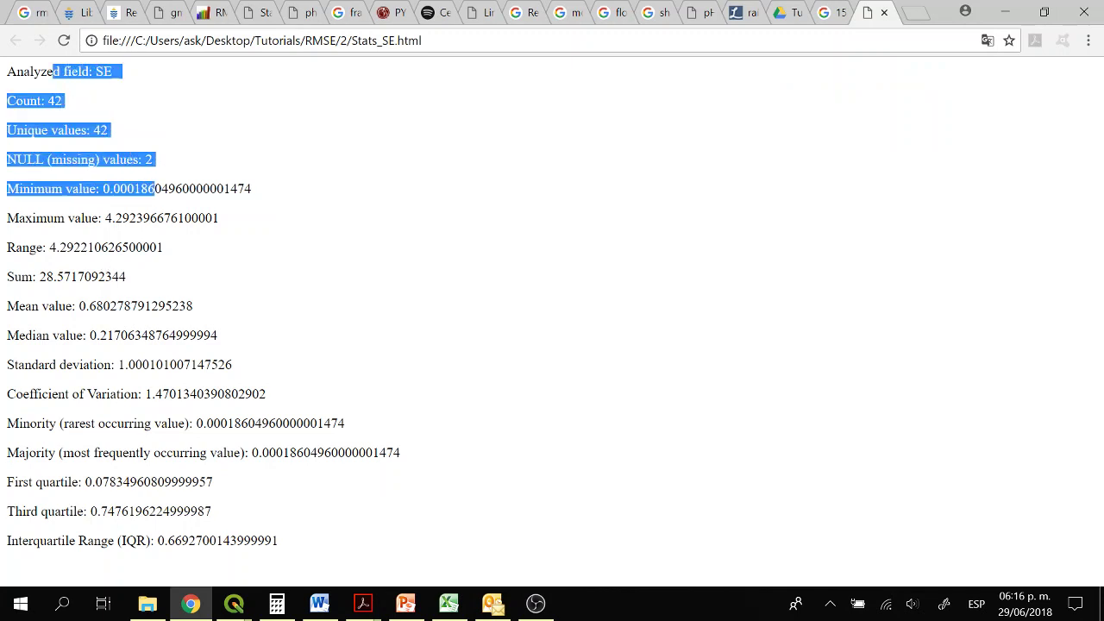
pyautogui.moveTo(87, 307); pyautogui.dragTo(87, 322)
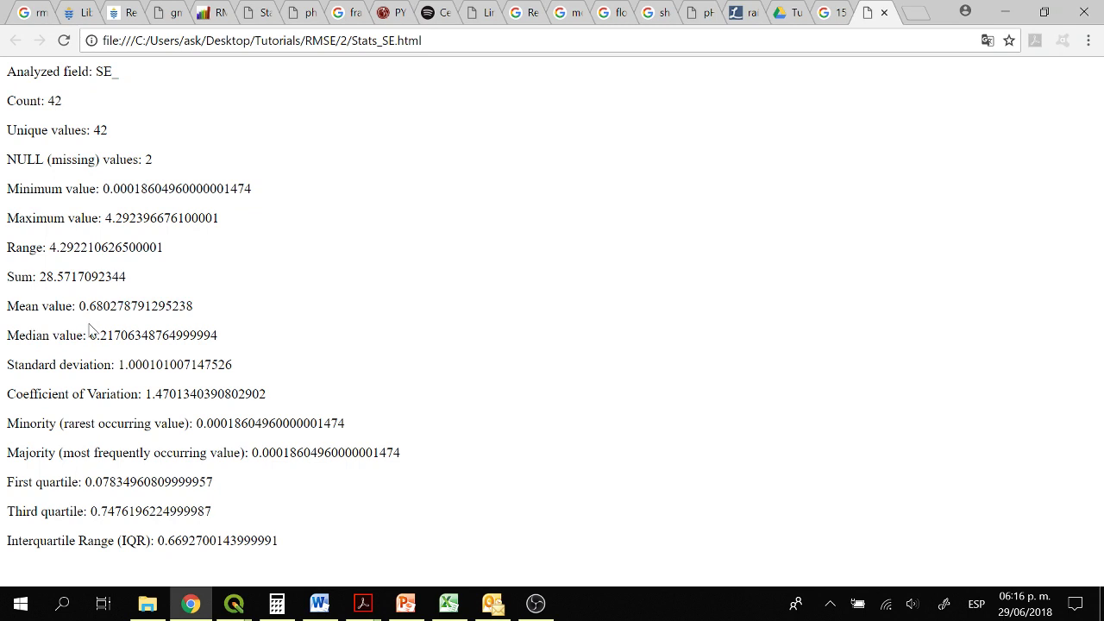
pyautogui.moveTo(76, 307); pyautogui.dragTo(103, 307)
pyautogui.moveTo(123, 308); pyautogui.dragTo(206, 318)
pyautogui.moveTo(89, 306); pyautogui.dragTo(110, 306)
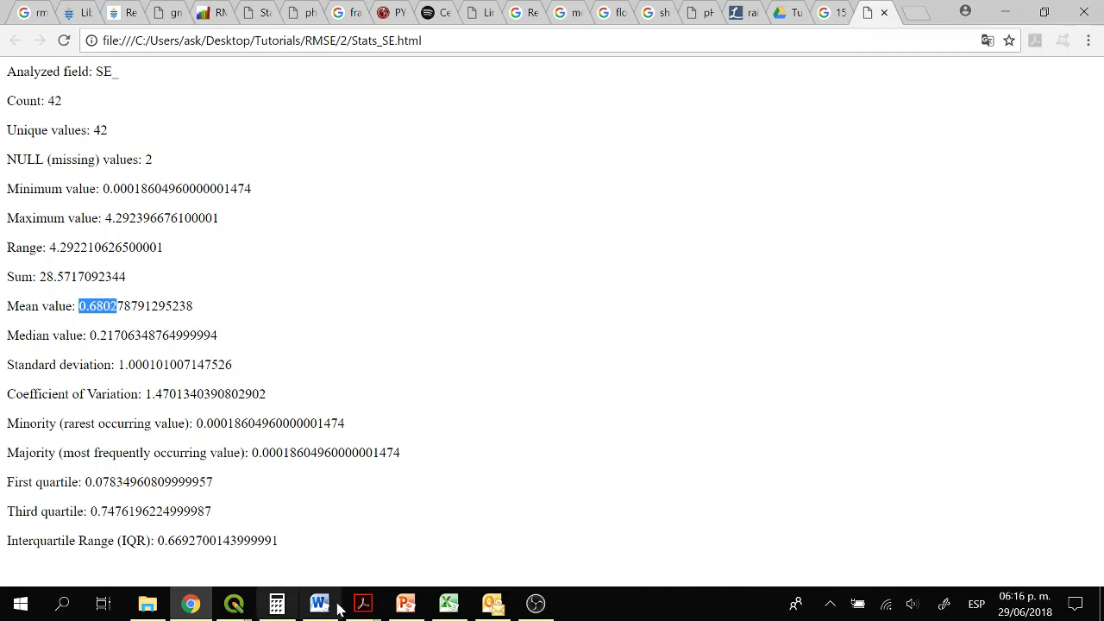
pyautogui.click(277, 603)
# - Compute √0.6802 ≈ 0.8247 as the RMSE, check it by squaring, then return to QGIS
pyautogui.click(789, 291)
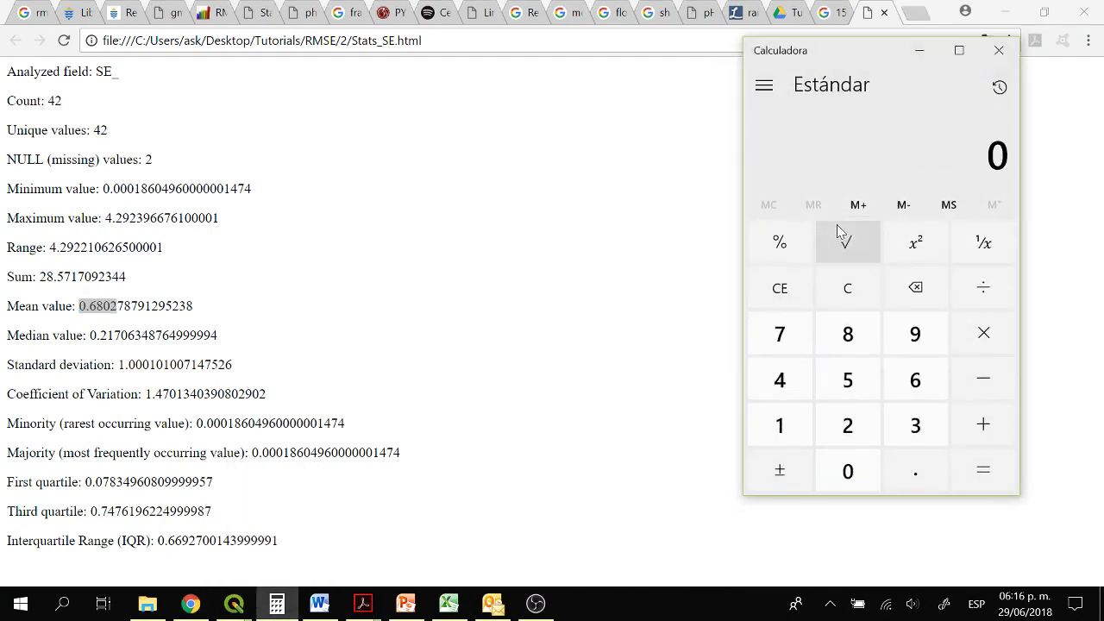
pyautogui.write('0.6802')
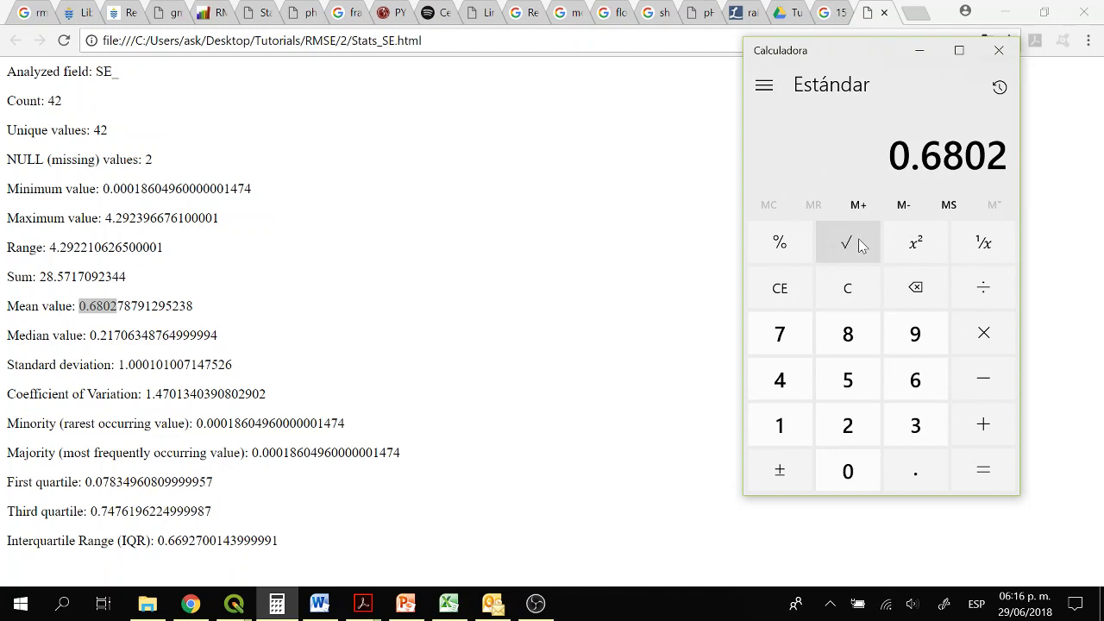
pyautogui.click(850, 259)
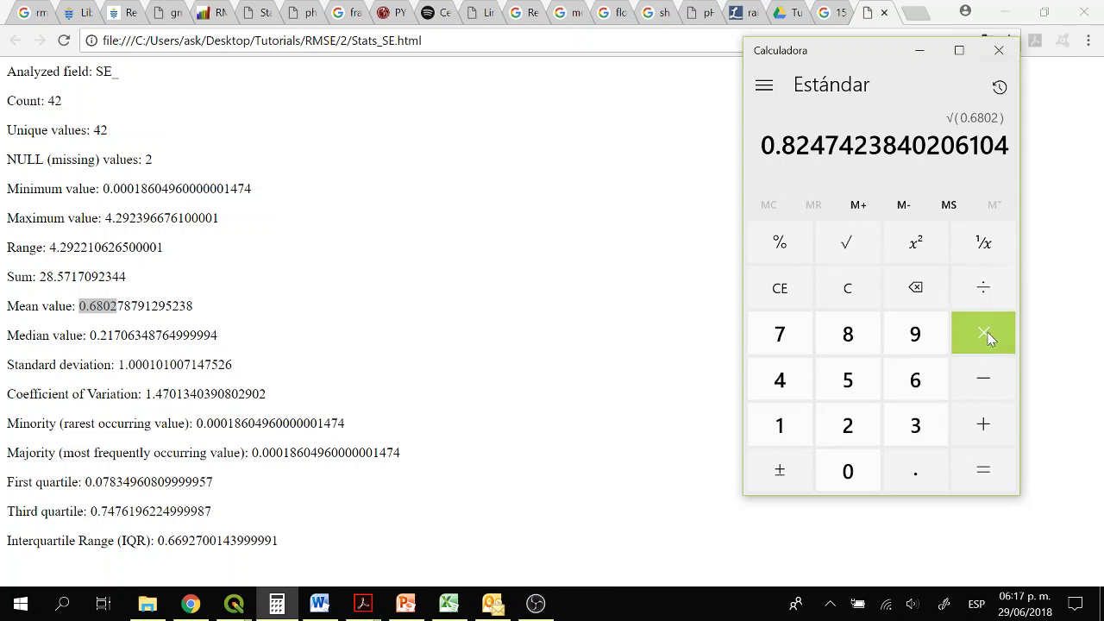
pyautogui.click(928, 254)
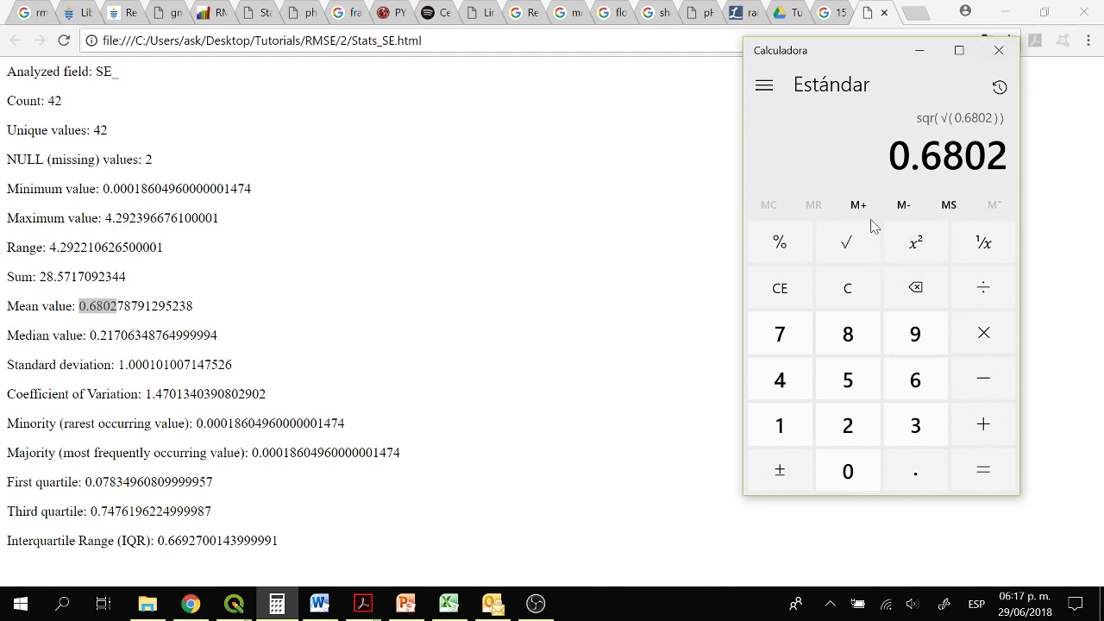
pyautogui.click(853, 246)
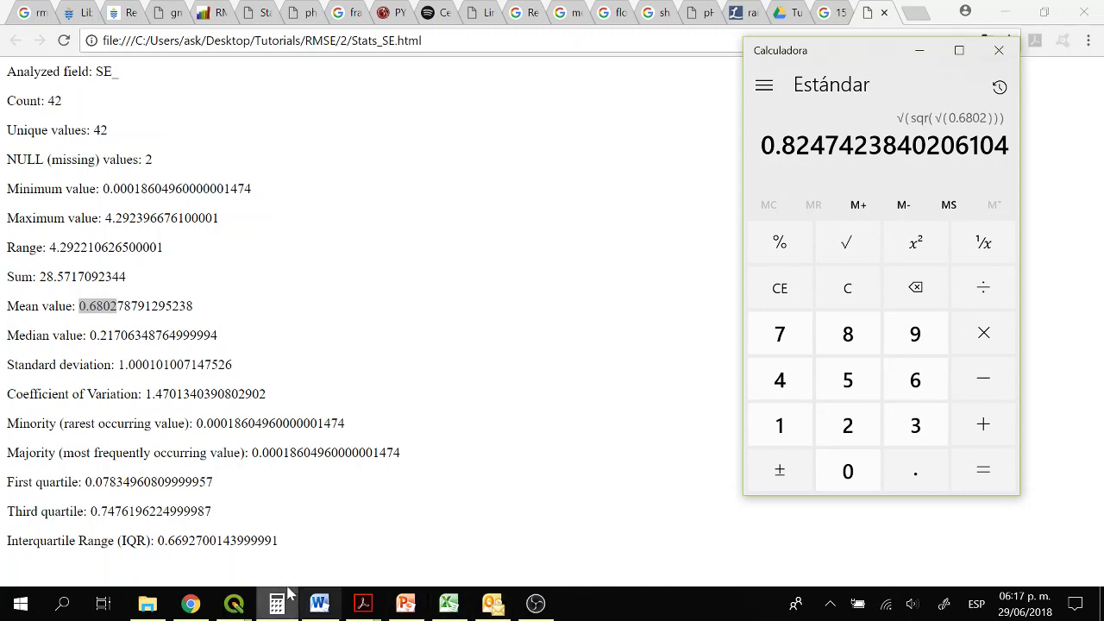
pyautogui.moveTo(219, 611)
pyautogui.click(112, 526)
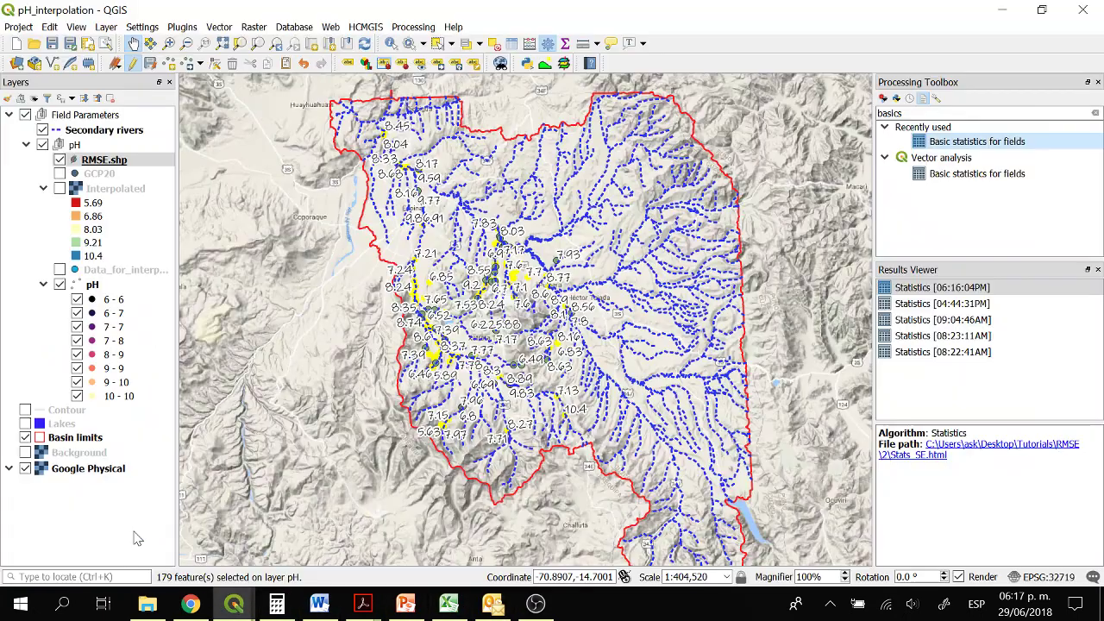
# - Show the Interpolated raster instead of RMSE.shp and zoom in near the 5.63 sample
pyautogui.click(59, 188)
pyautogui.click(59, 159)
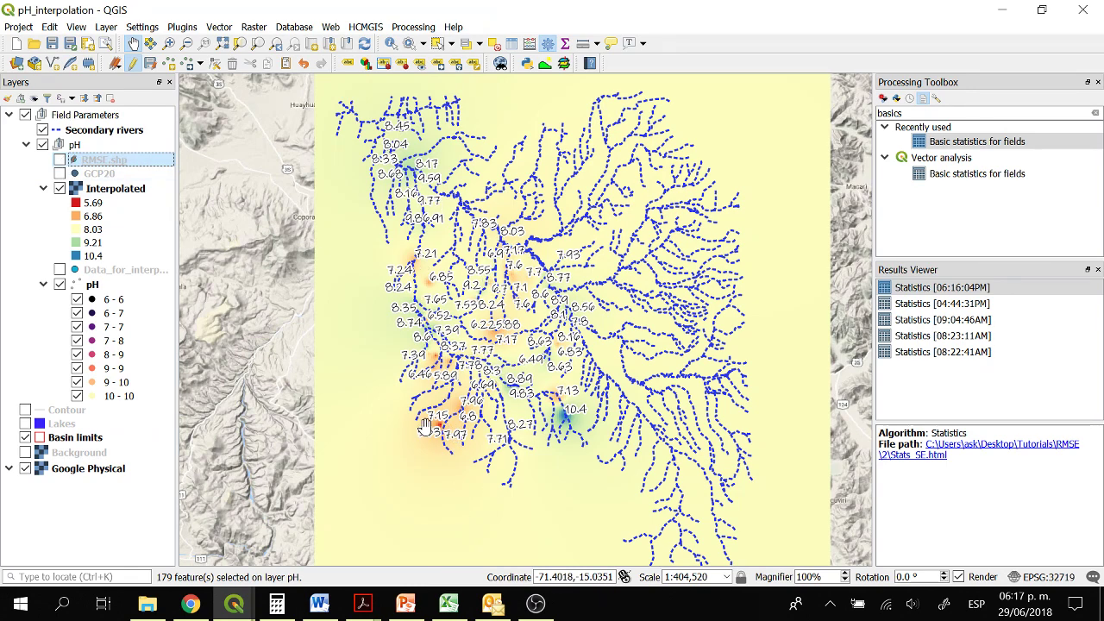
pyautogui.scroll(1, 424, 427)
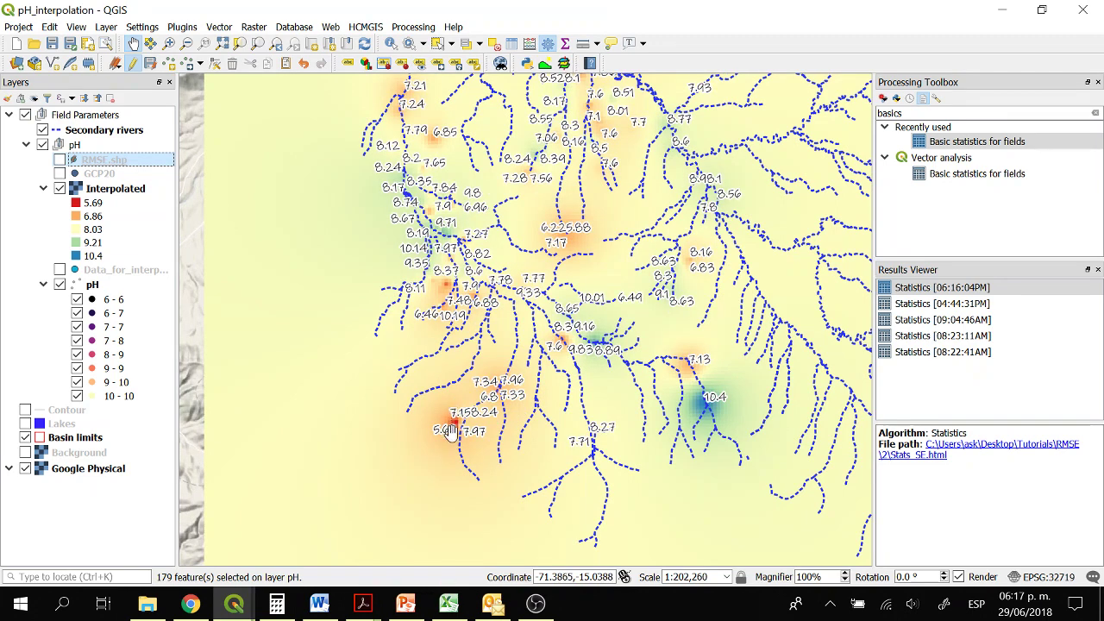
pyautogui.moveTo(450, 434); pyautogui.dragTo(466, 388)
pyautogui.scroll(1, 461, 384)
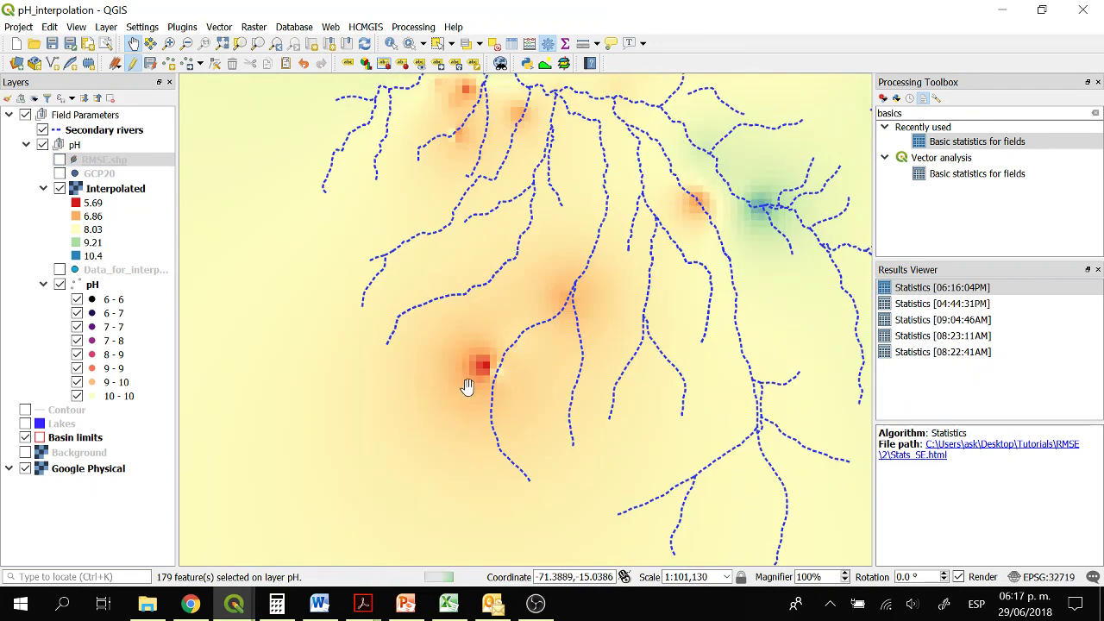
# - Identify the Interpolated layer near the 5.63 point, reading Band 1 value 6.6718739
pyautogui.click(391, 44)
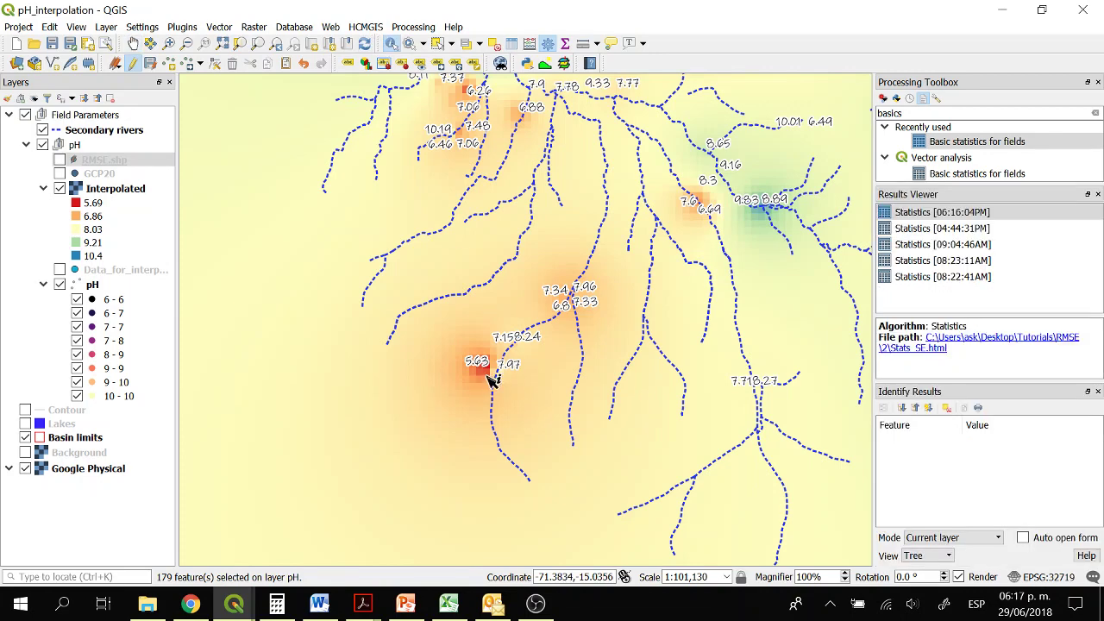
pyautogui.click(488, 377)
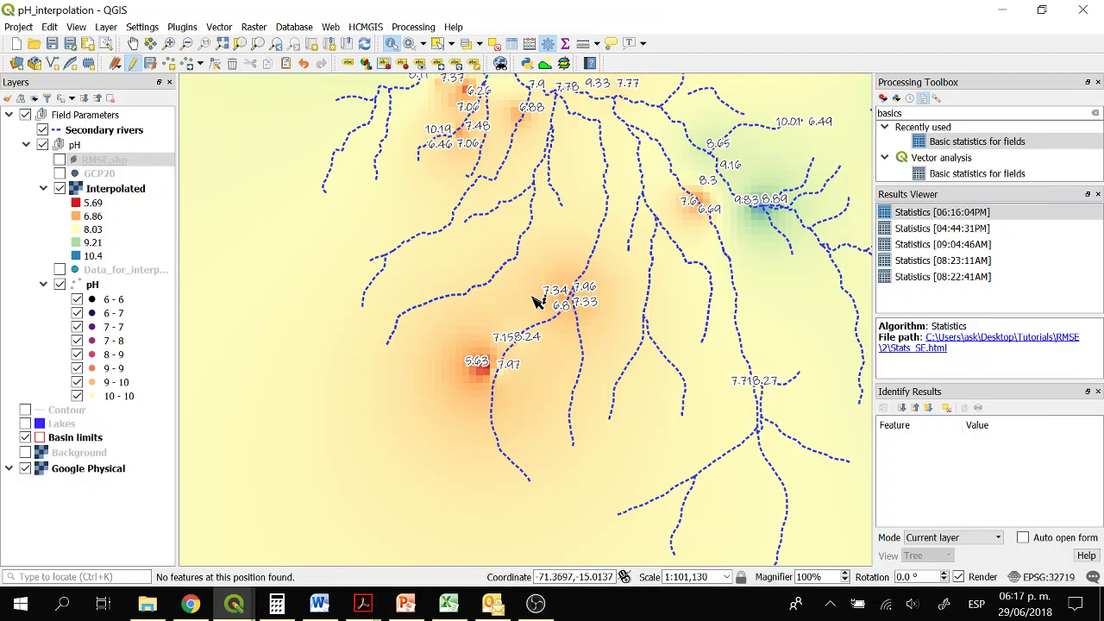
pyautogui.click(113, 188)
pyautogui.click(482, 384)
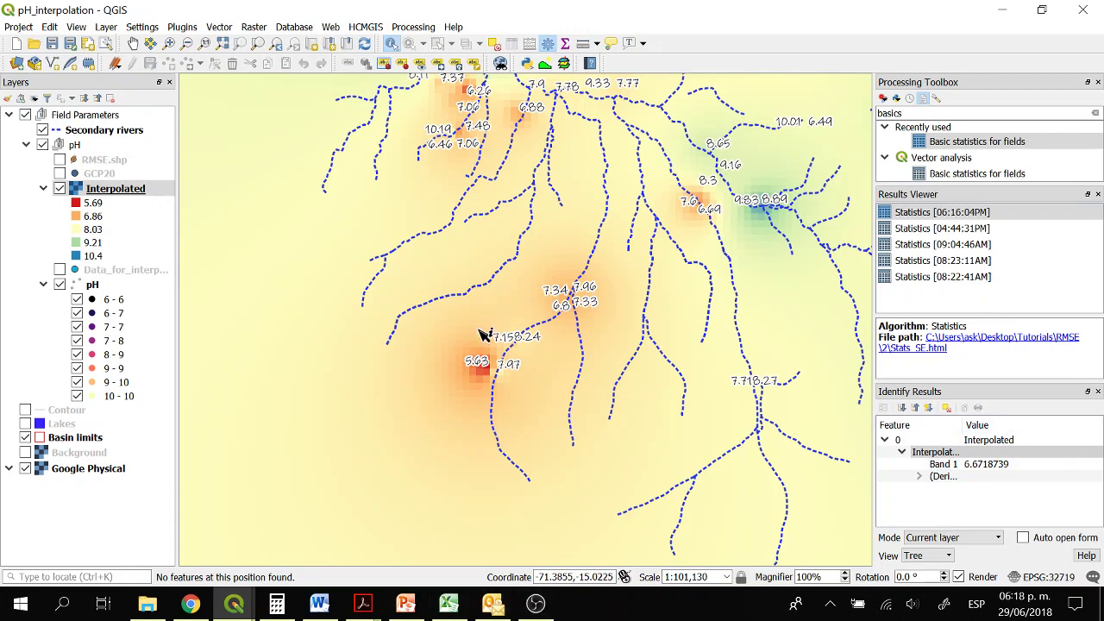
pyautogui.scroll(1, 469, 382)
pyautogui.scroll(-1, 486, 350)
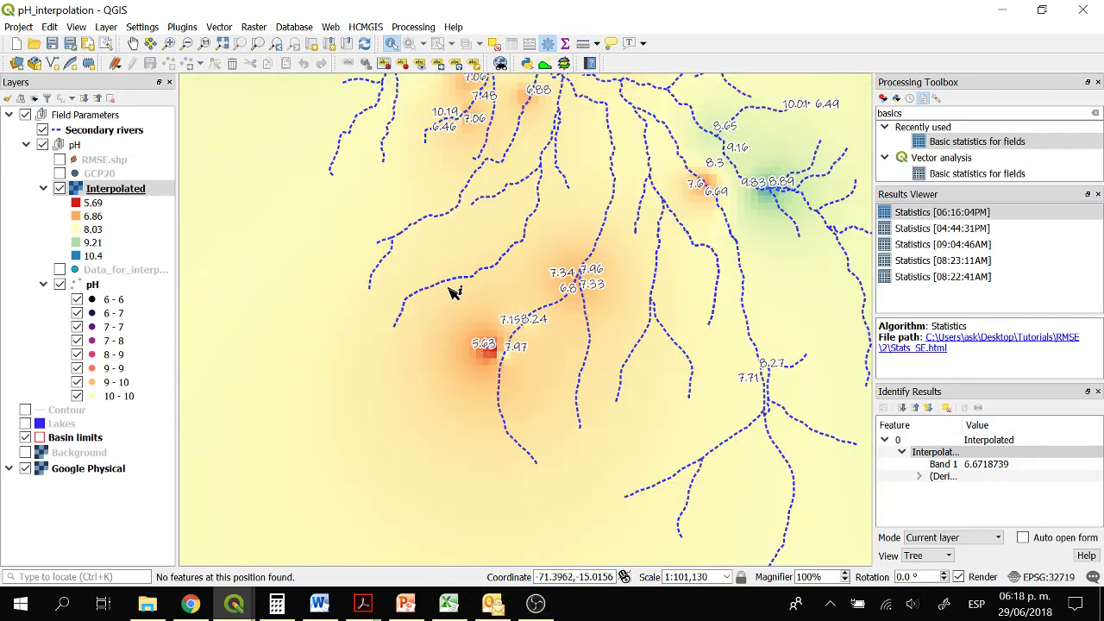
pyautogui.moveTo(536, 607)
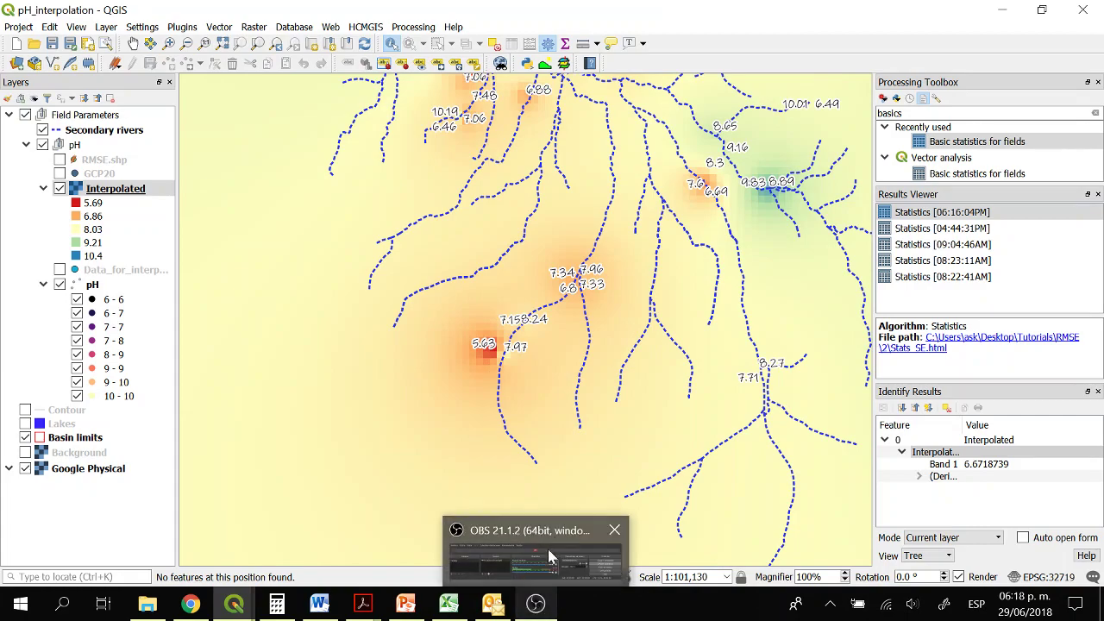